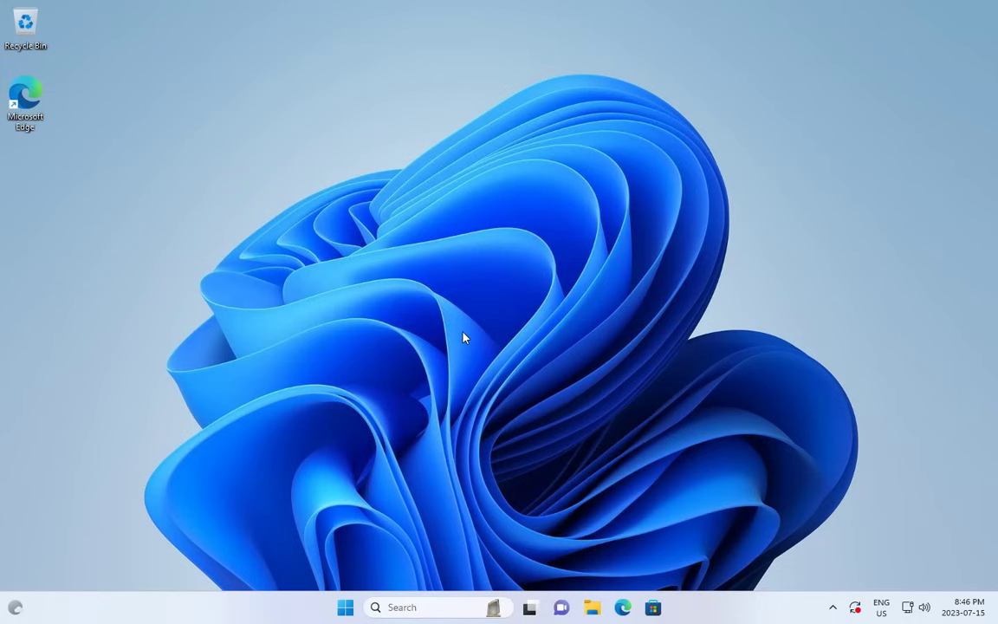
Open System Properties at the Computer Name tab from the System About page.
right_click(345, 608)
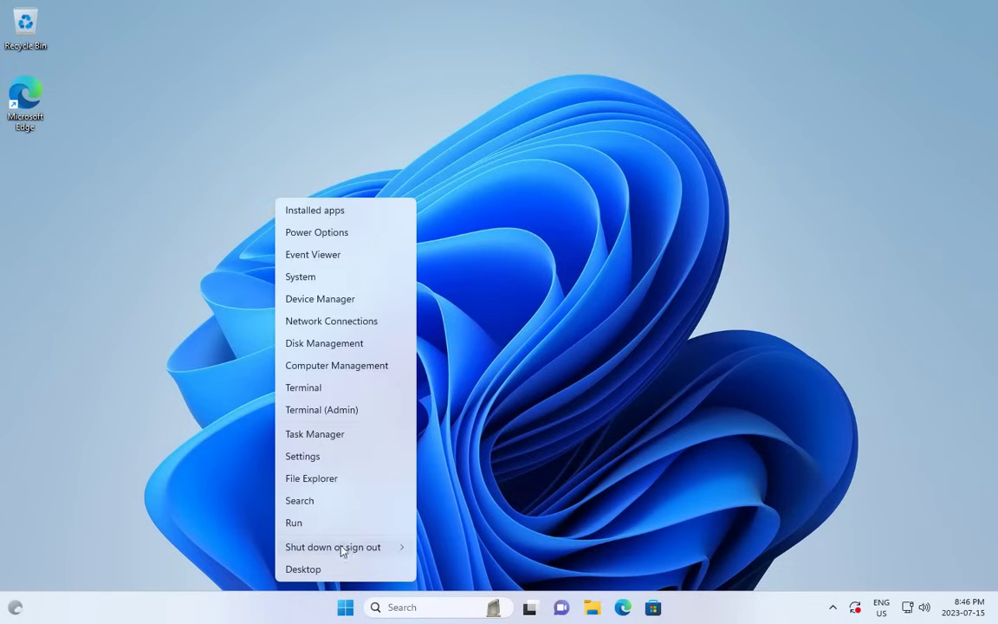
click(305, 285)
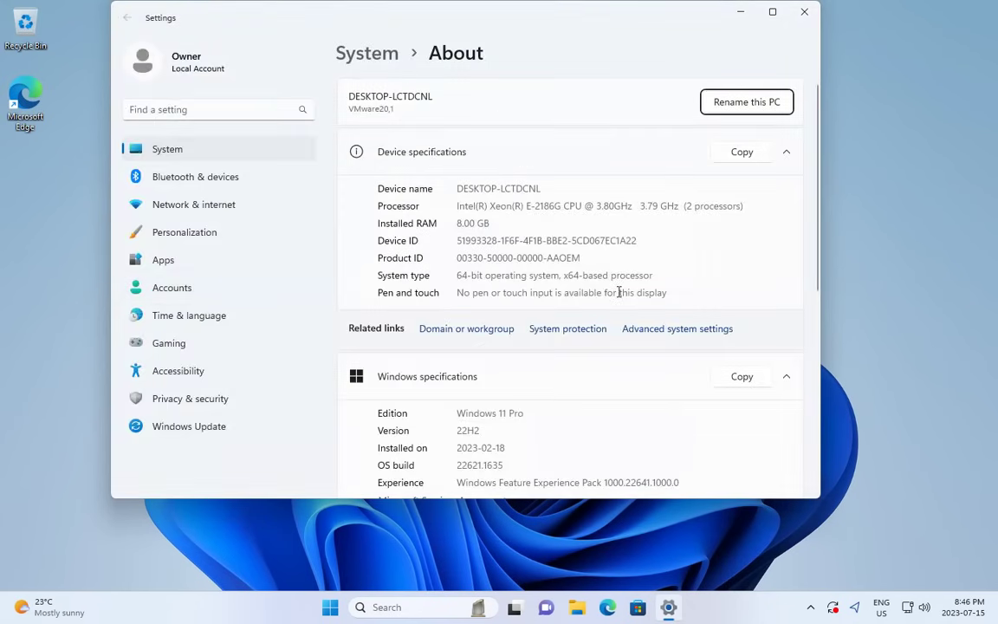
click(676, 334)
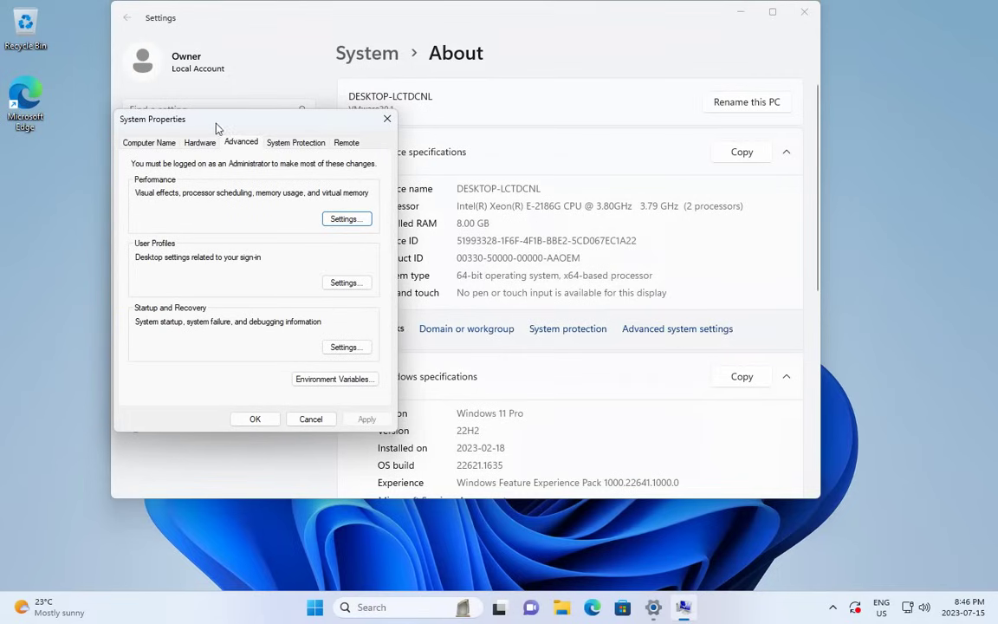
click(153, 145)
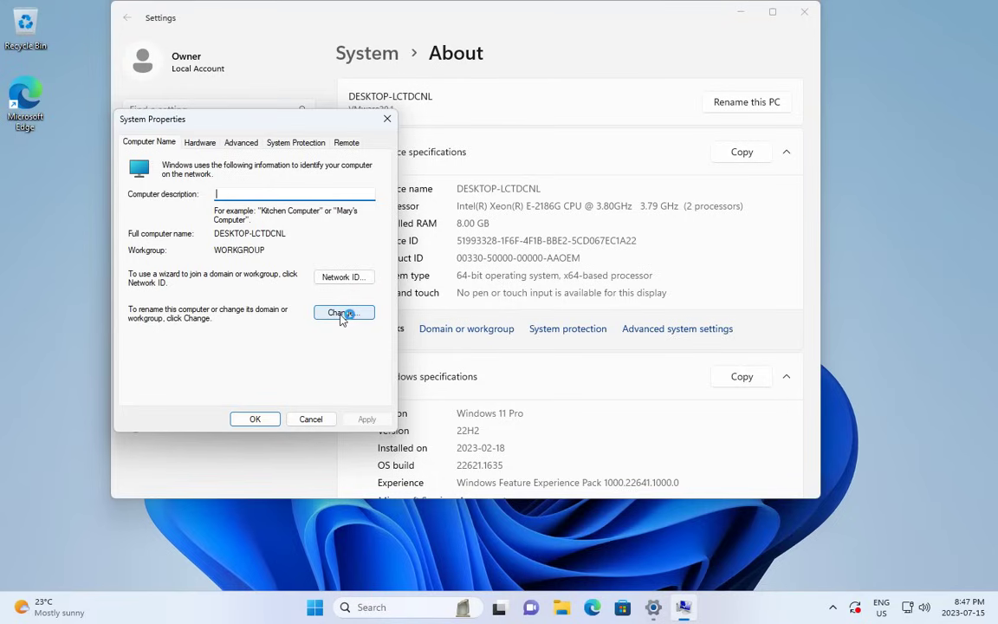
Rename the PC to WIN11A in workgroup WORKGROUP and close System Properties pending restart.
click(341, 315)
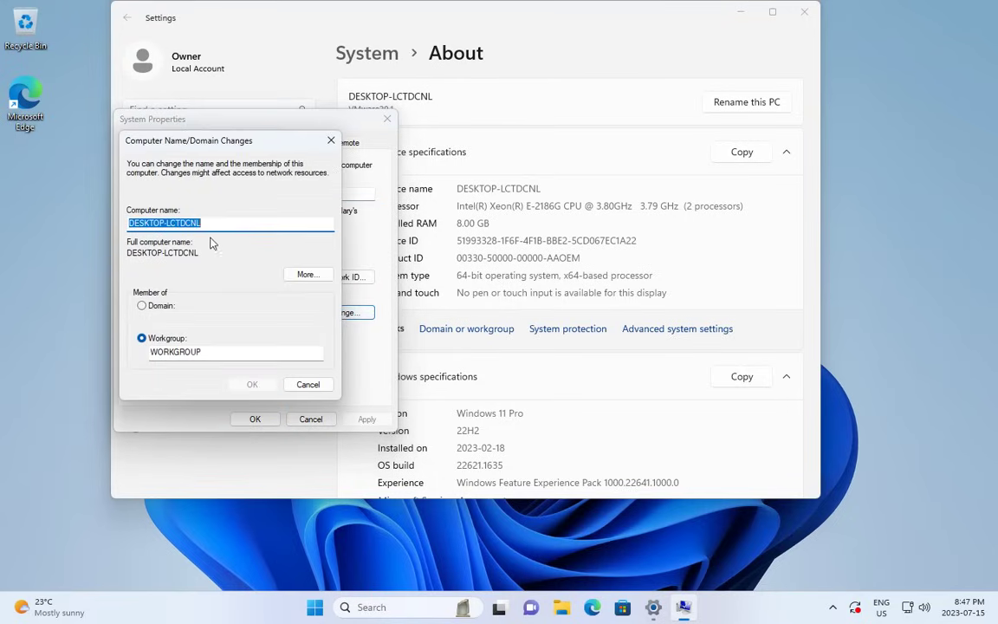
text(WIN11A)
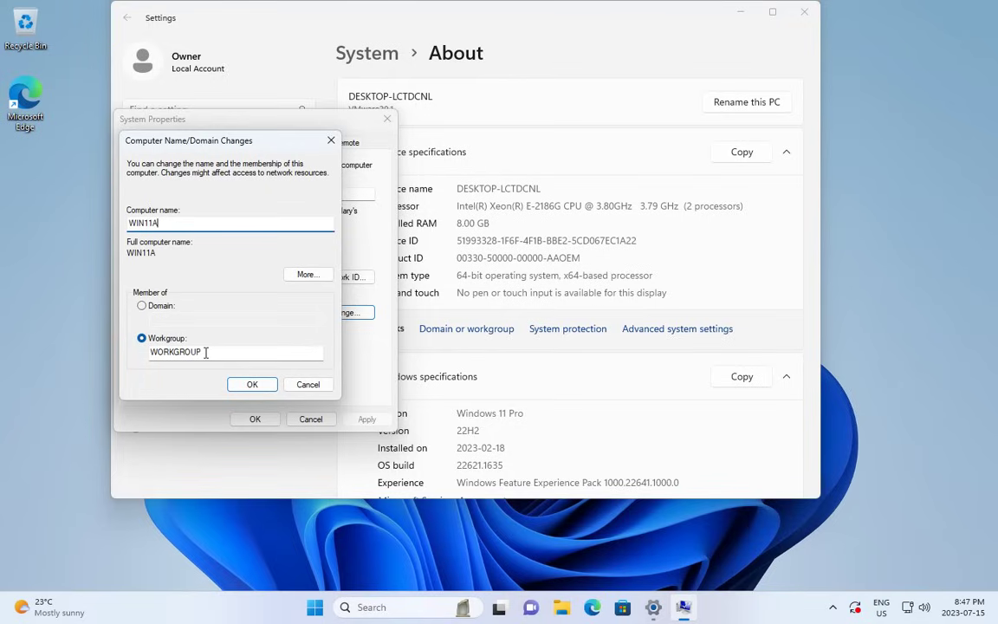
drag(205, 351, 145, 351)
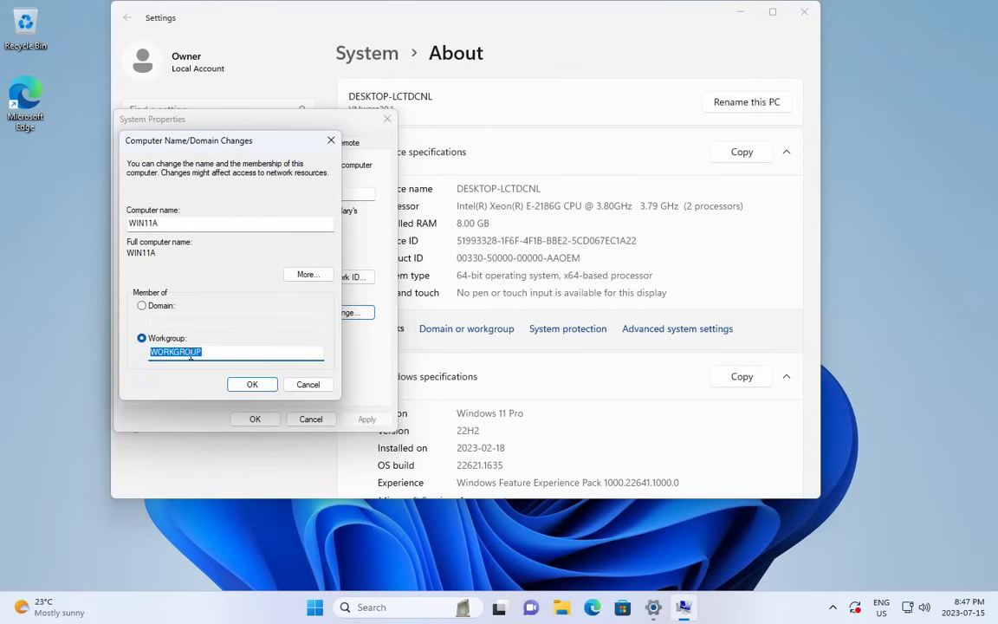
click(211, 353)
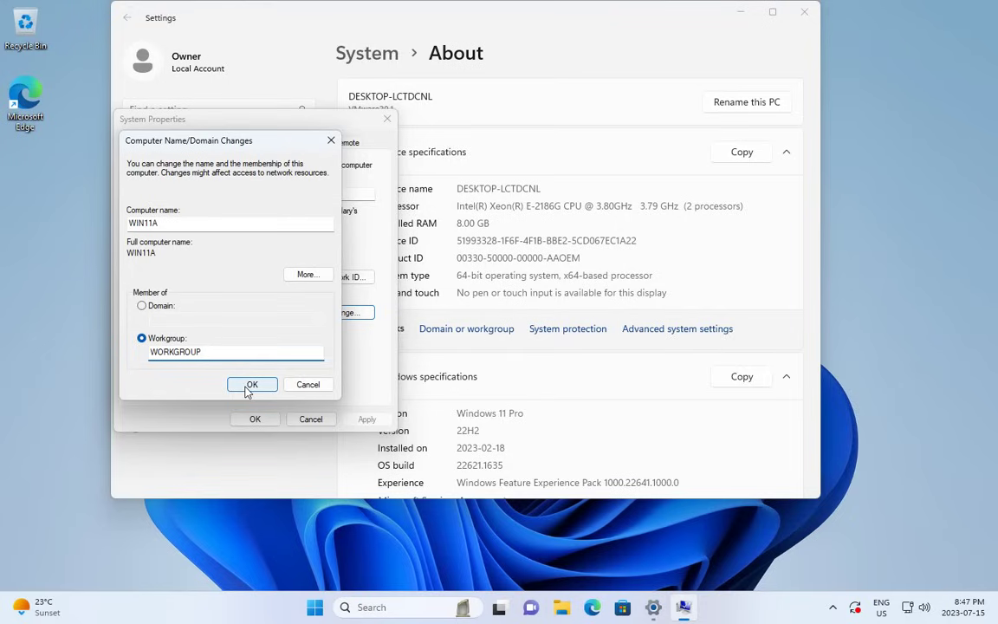
click(247, 388)
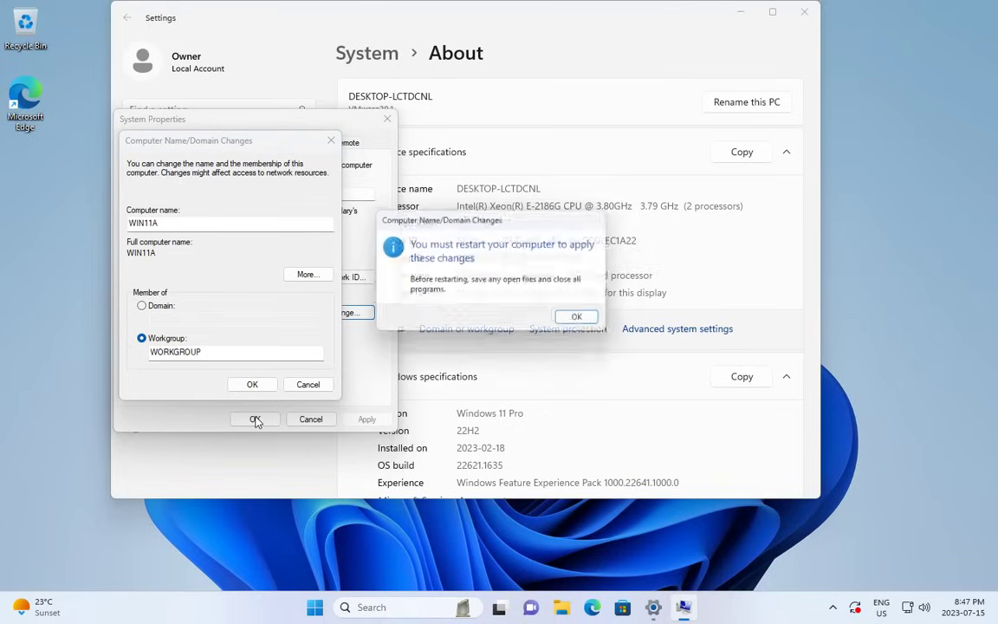
click(585, 321)
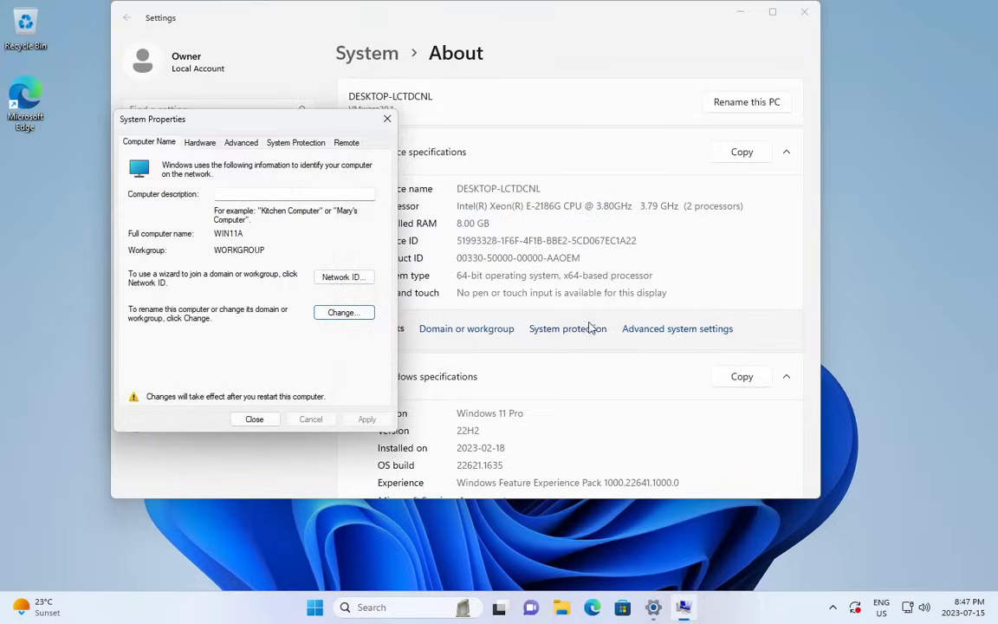
click(255, 419)
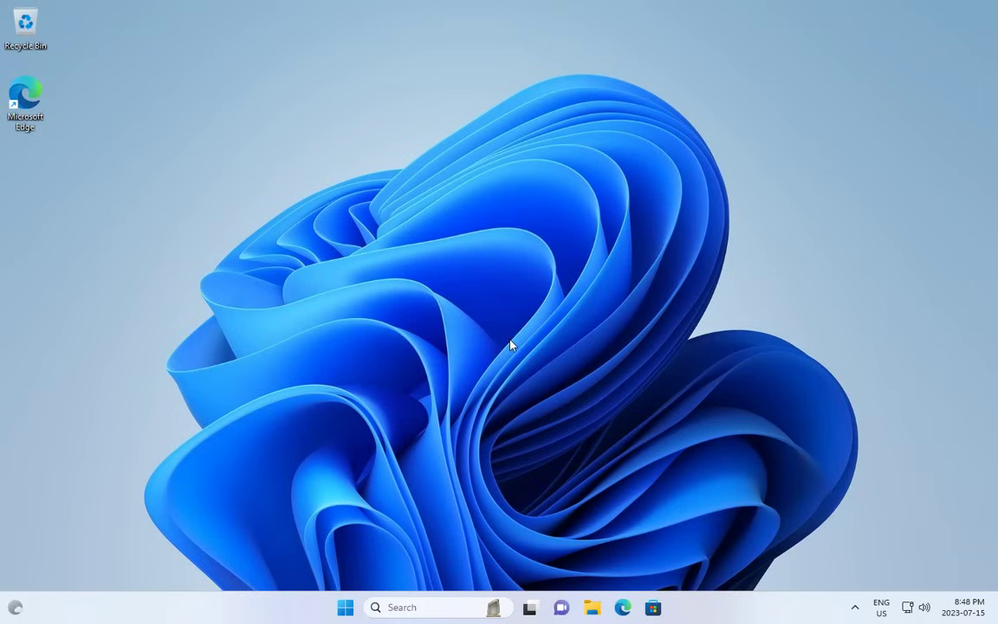
Set the Ethernet connection's network profile to Private, then close Settings.
right_click(346, 607)
right_click(345, 607)
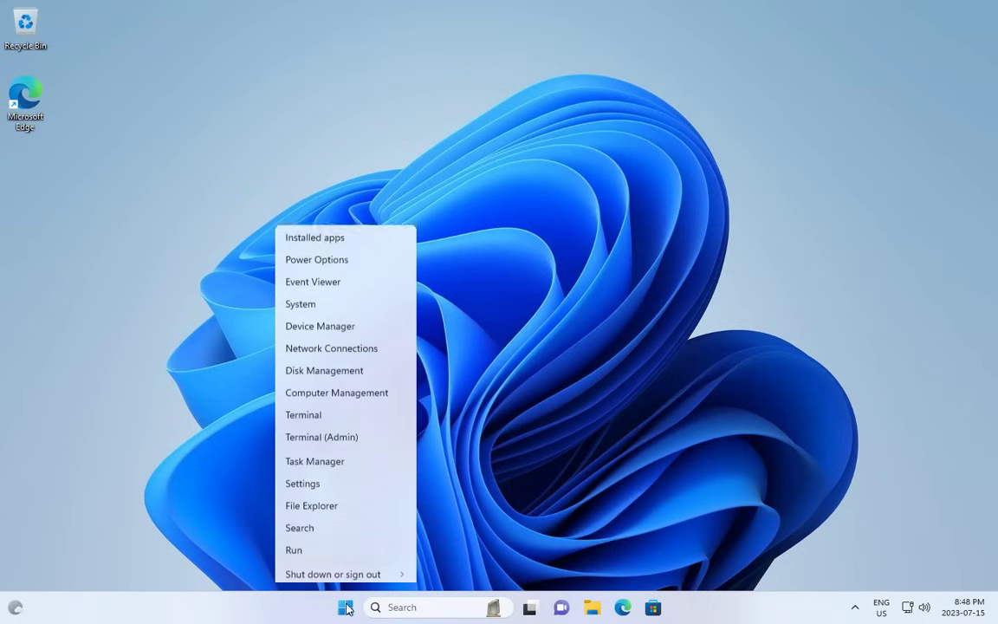
click(304, 456)
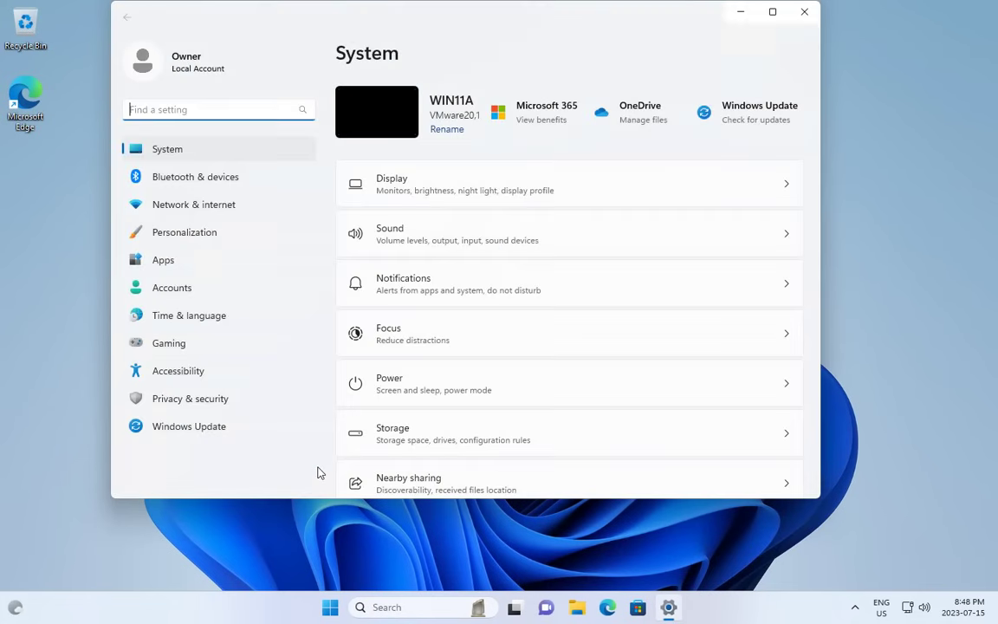
click(178, 208)
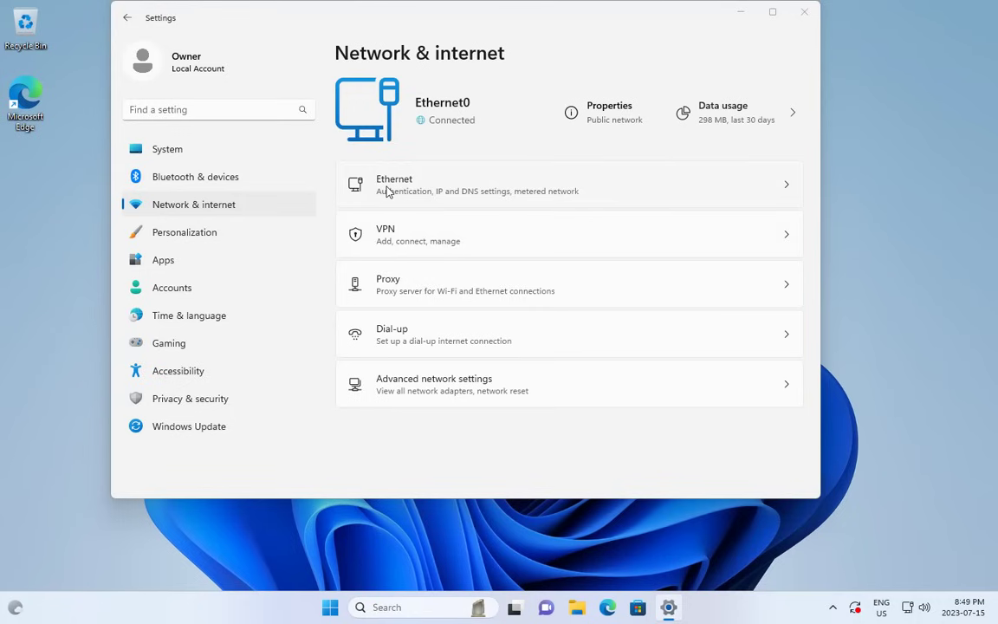
click(387, 192)
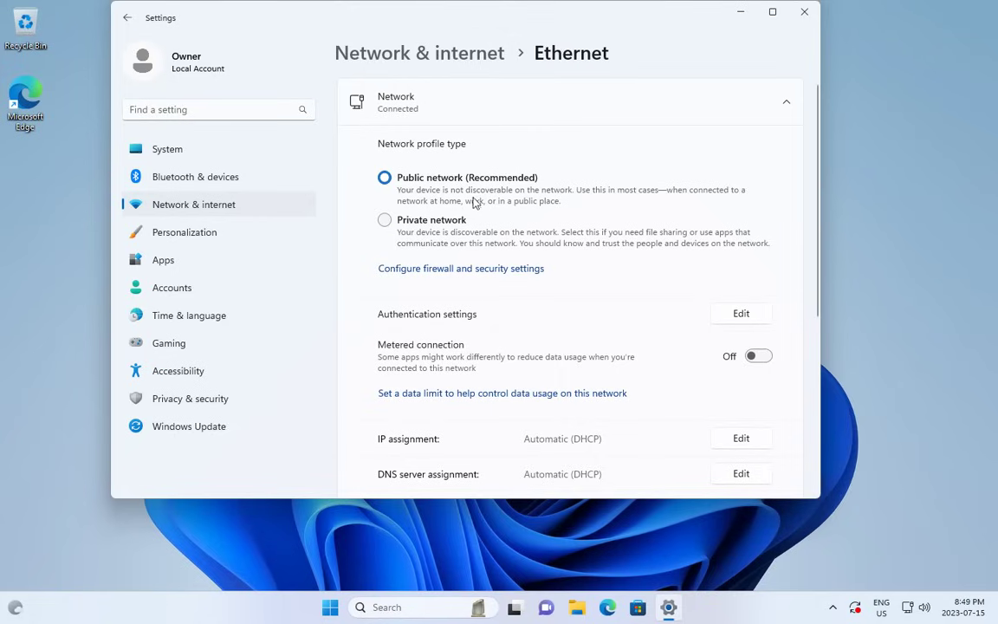
click(385, 224)
click(804, 11)
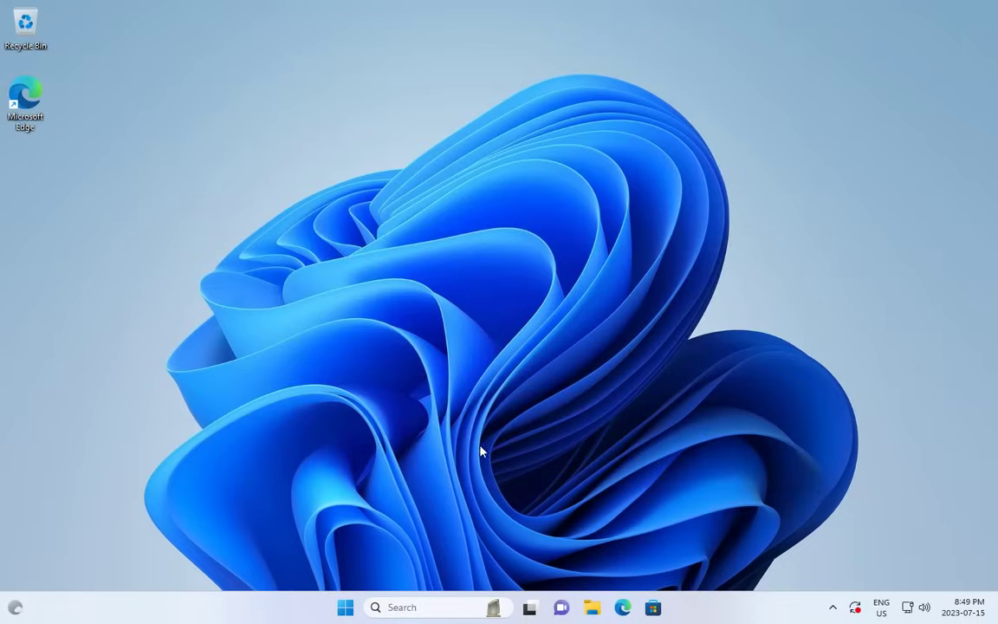
Open Control Panel in Small icons view and go to Network and Sharing Center.
click(346, 608)
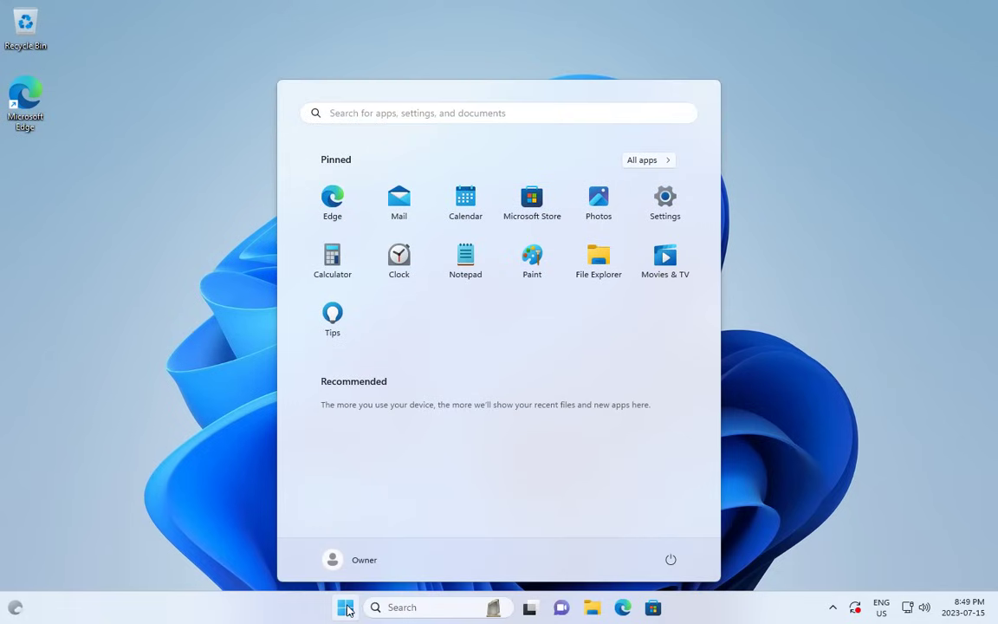
text(cont)
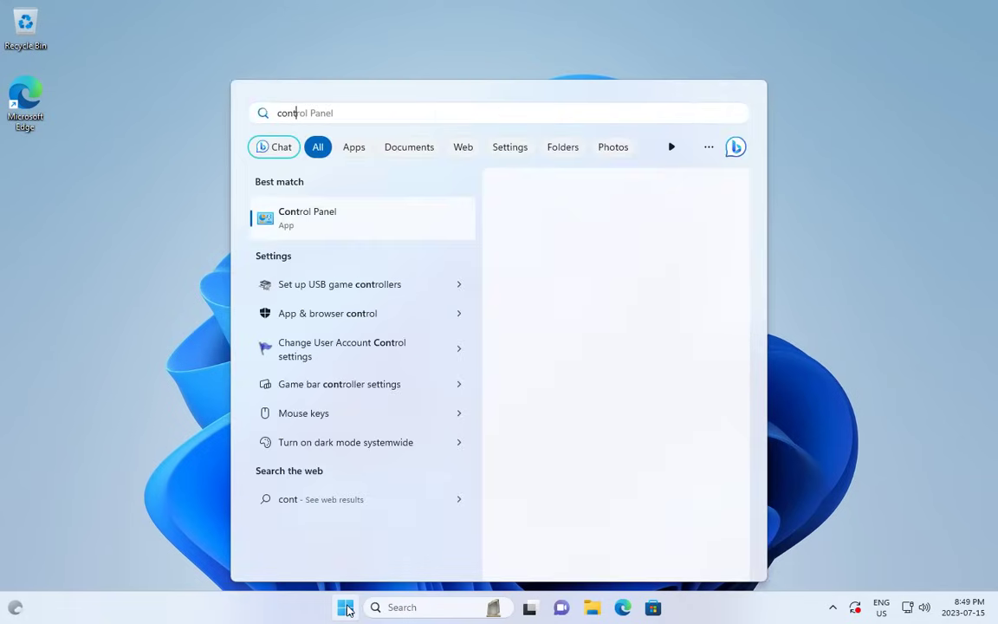
text(rol)
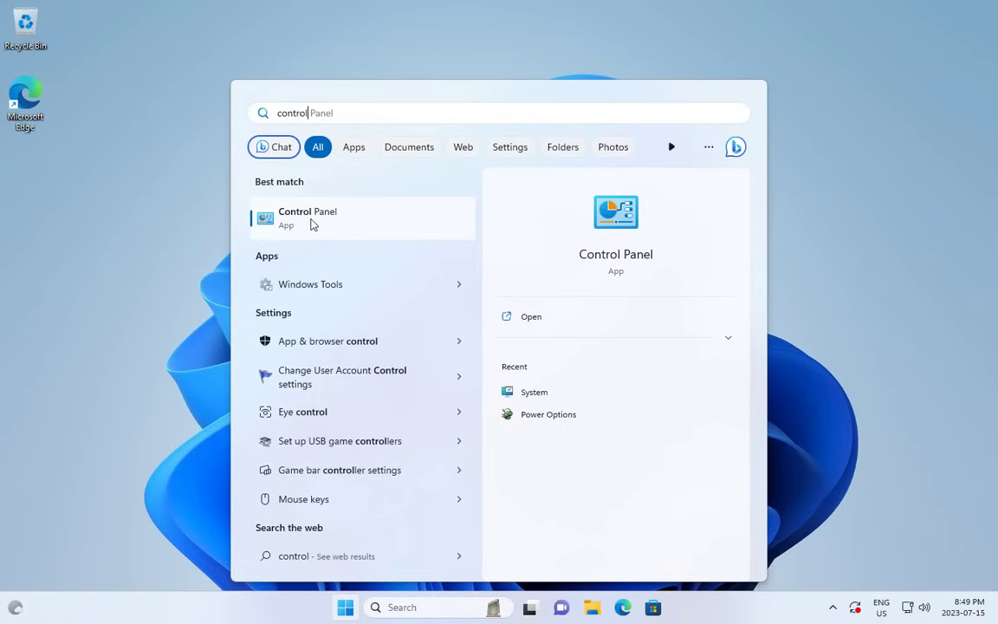
click(313, 225)
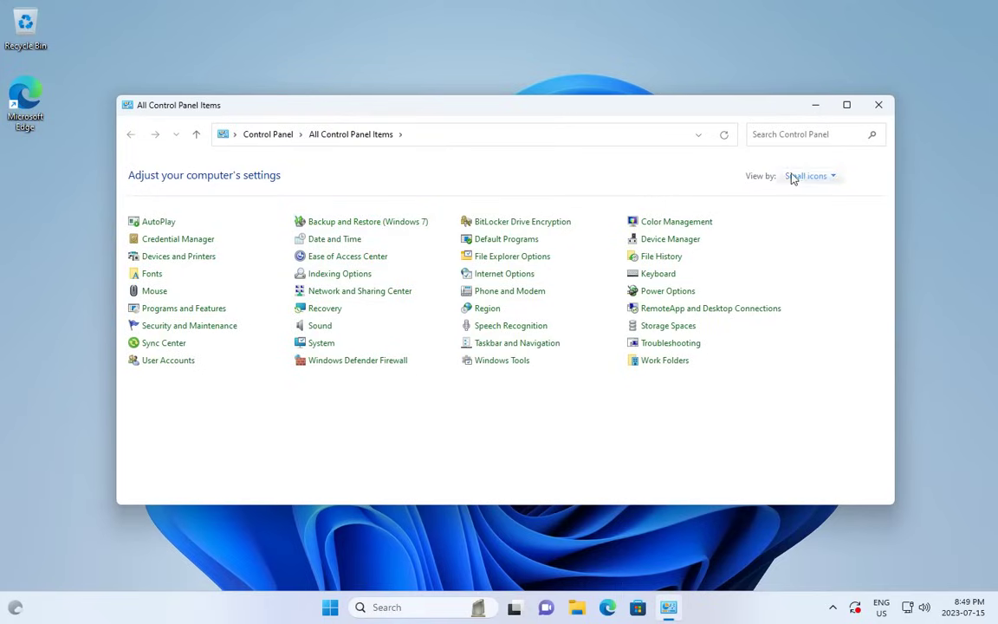
click(830, 179)
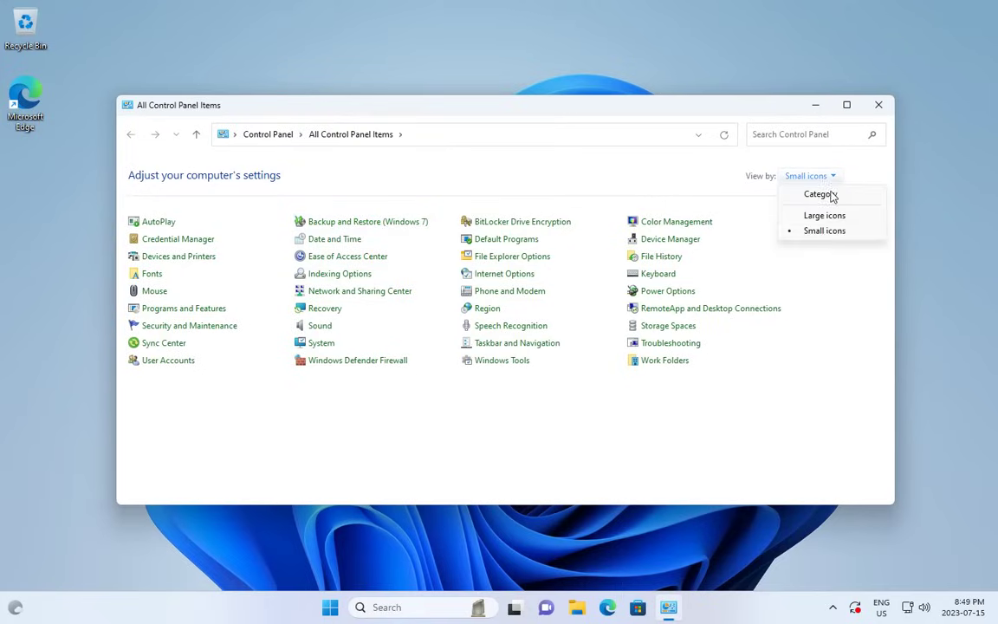
click(825, 235)
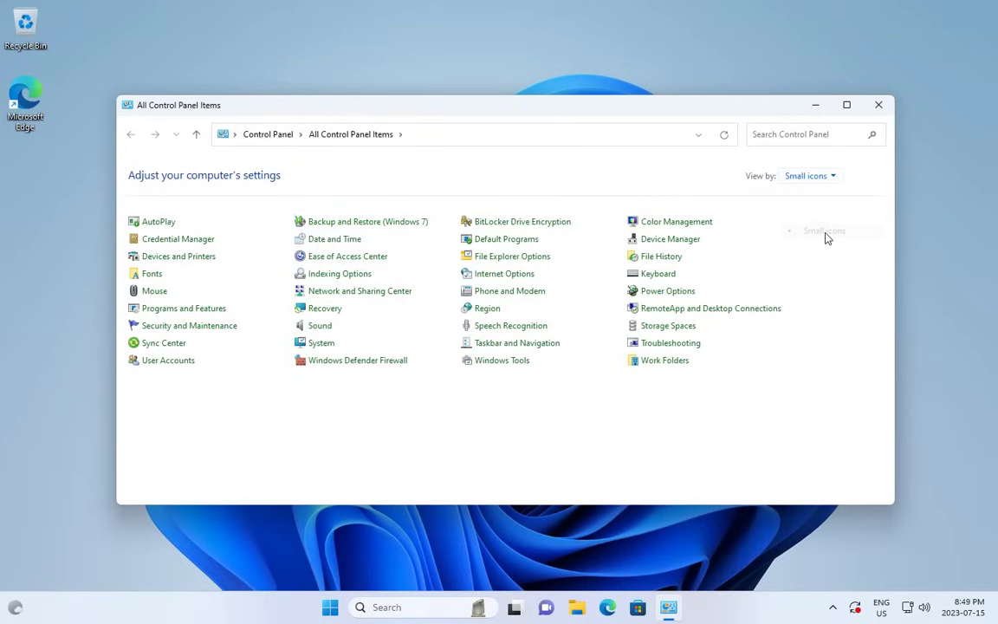
click(377, 293)
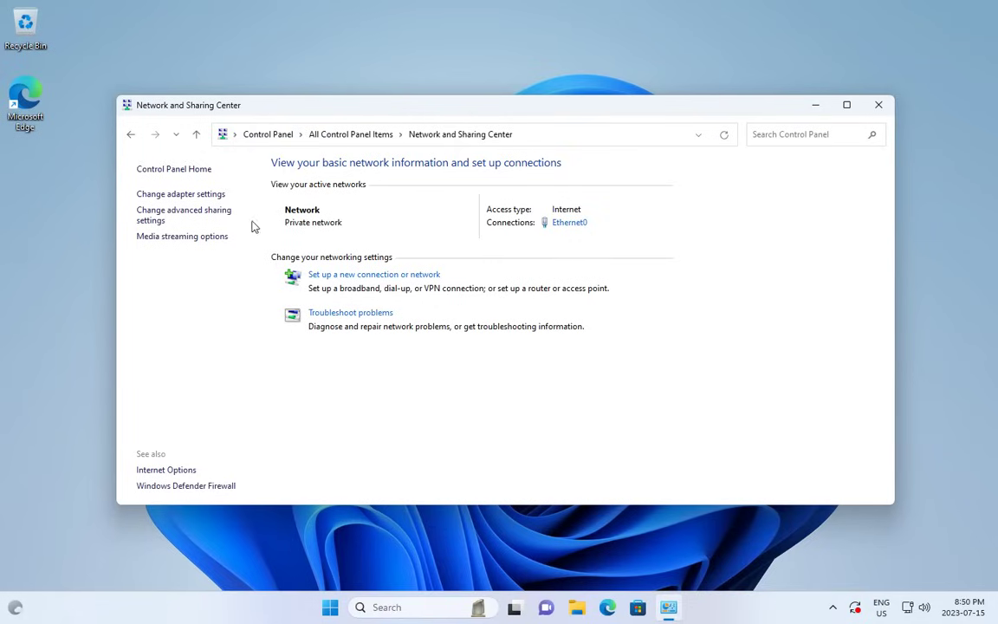
Maximize Advanced sharing settings and turn on file and printer sharing for Private networks.
click(185, 219)
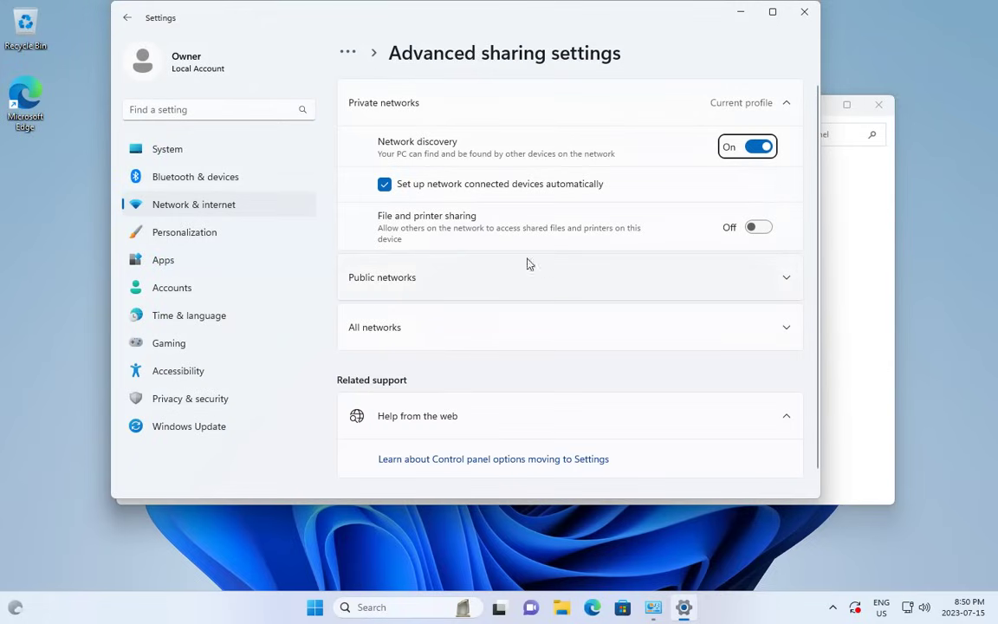
click(773, 13)
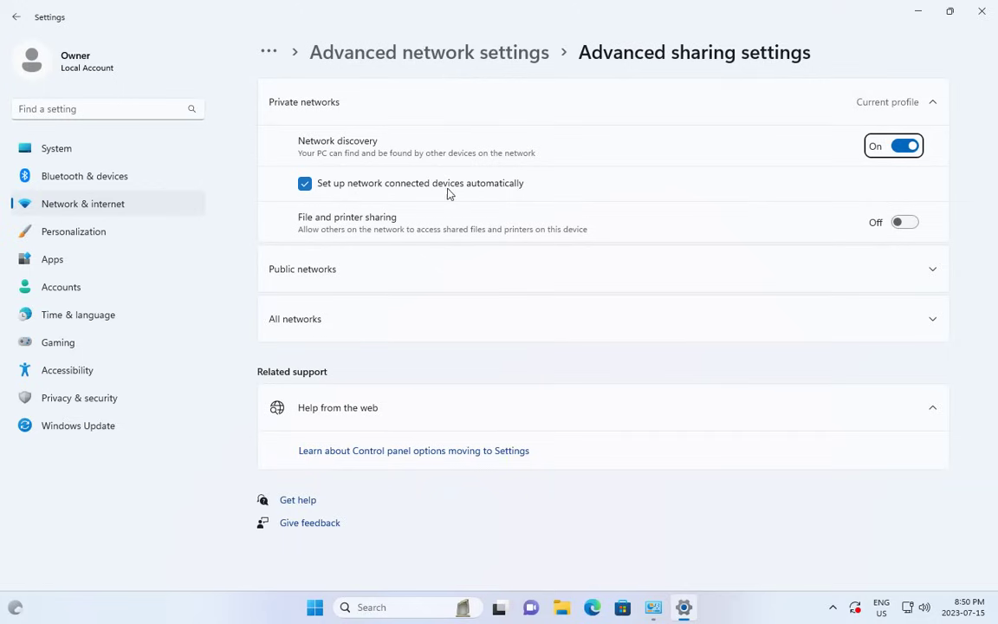
click(905, 224)
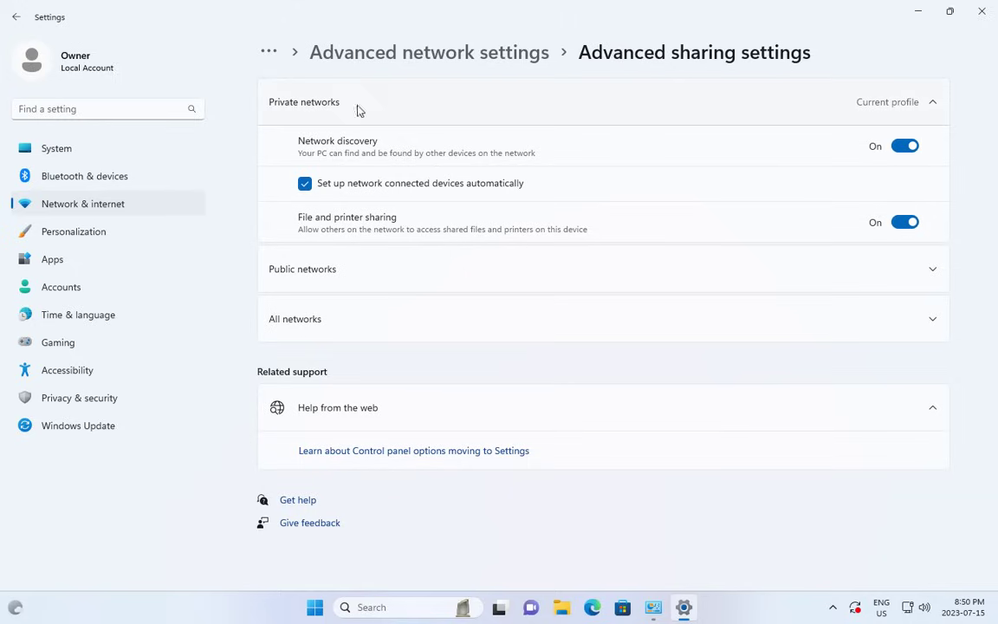
click(933, 104)
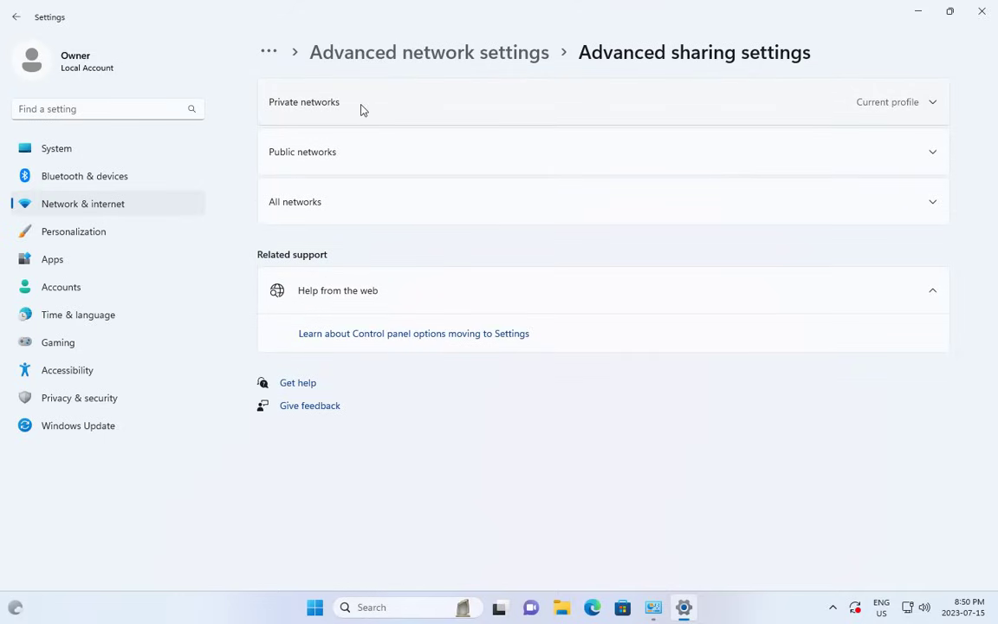
click(934, 104)
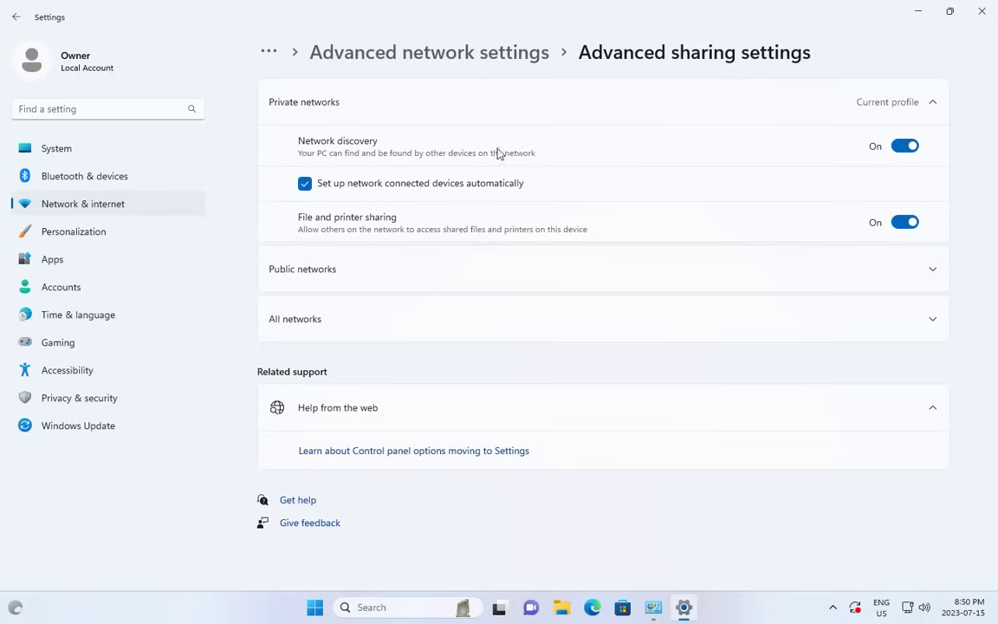
click(933, 104)
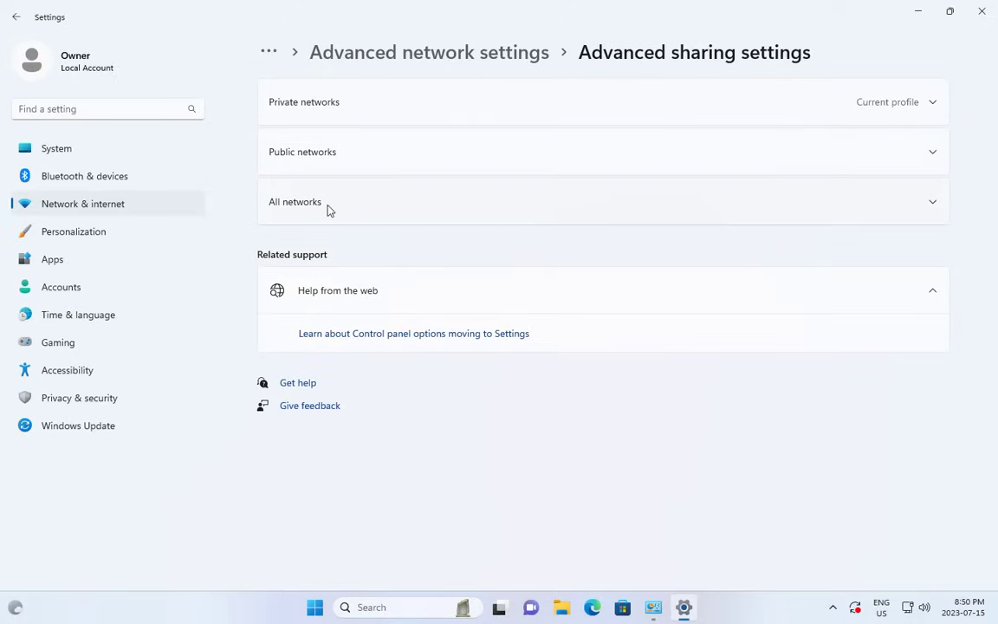
Expand All networks, turn on Public folder sharing, and show the file-sharing encryption choices.
click(932, 205)
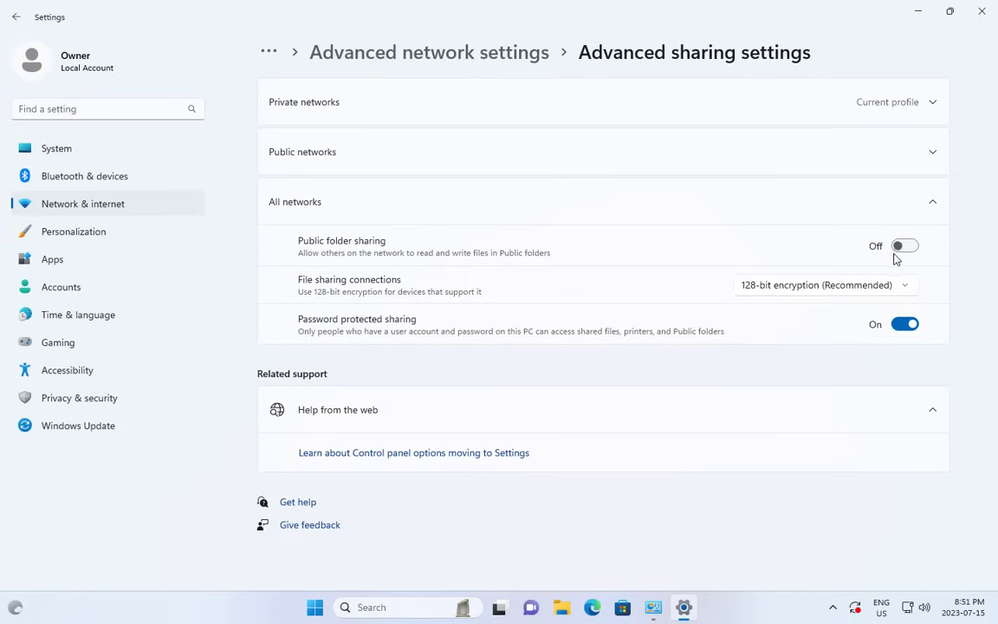
click(905, 248)
click(907, 292)
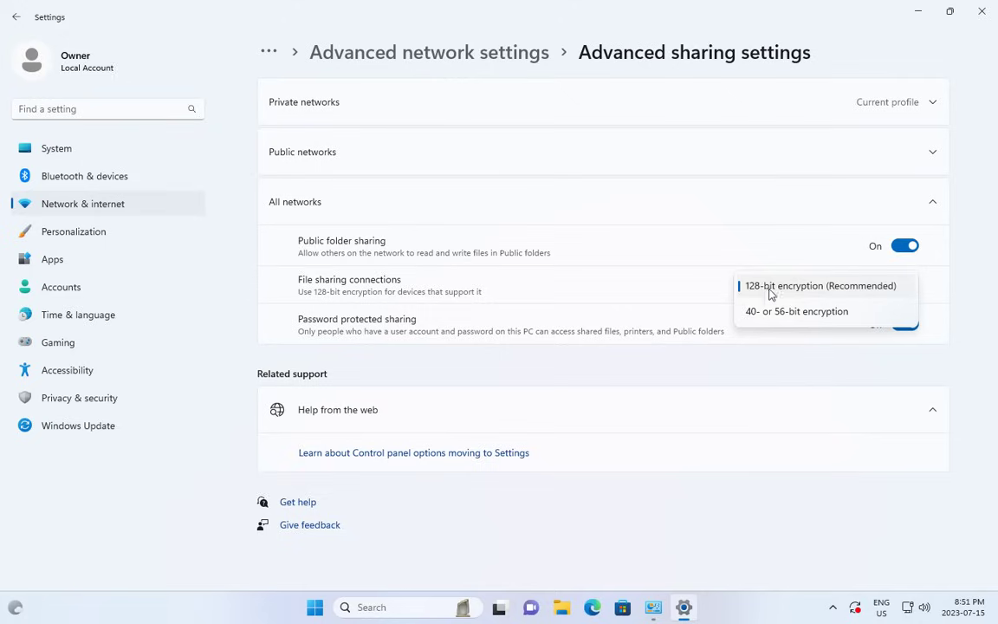
Keep 128-bit file-sharing encryption and turn off password protected sharing.
click(712, 297)
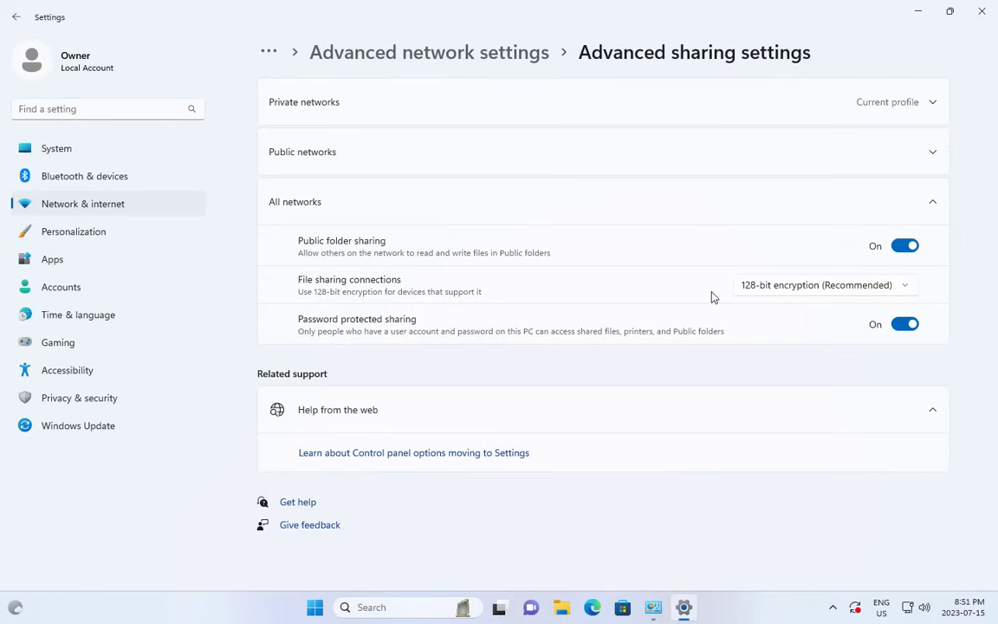
click(788, 294)
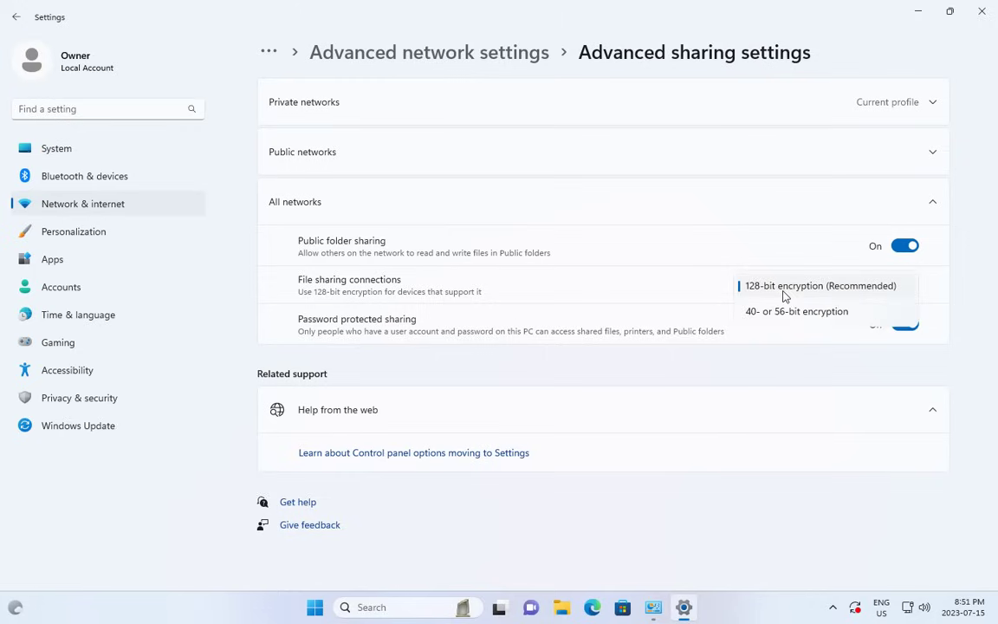
click(680, 292)
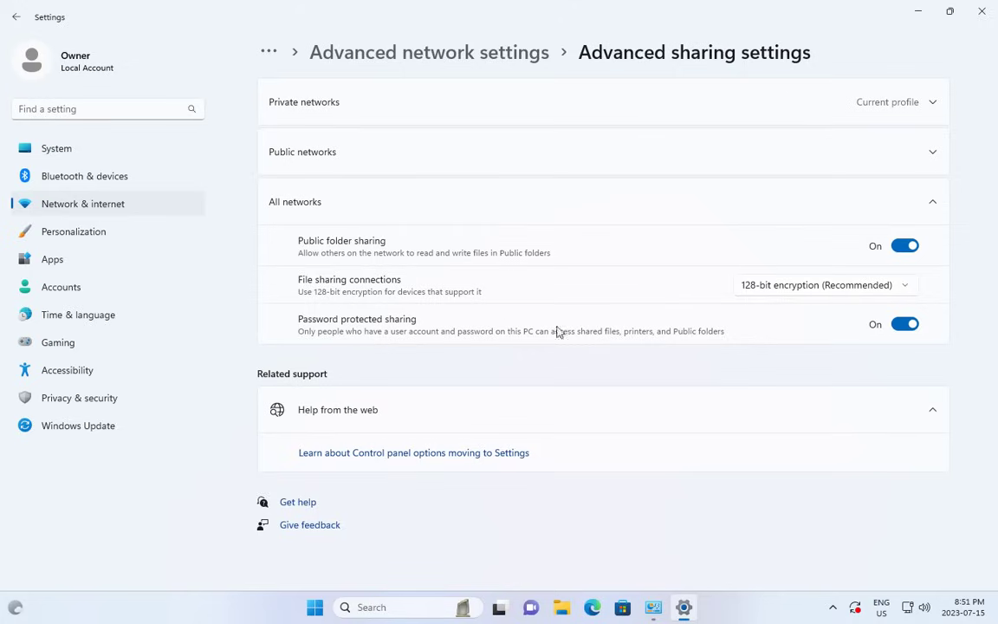
click(905, 325)
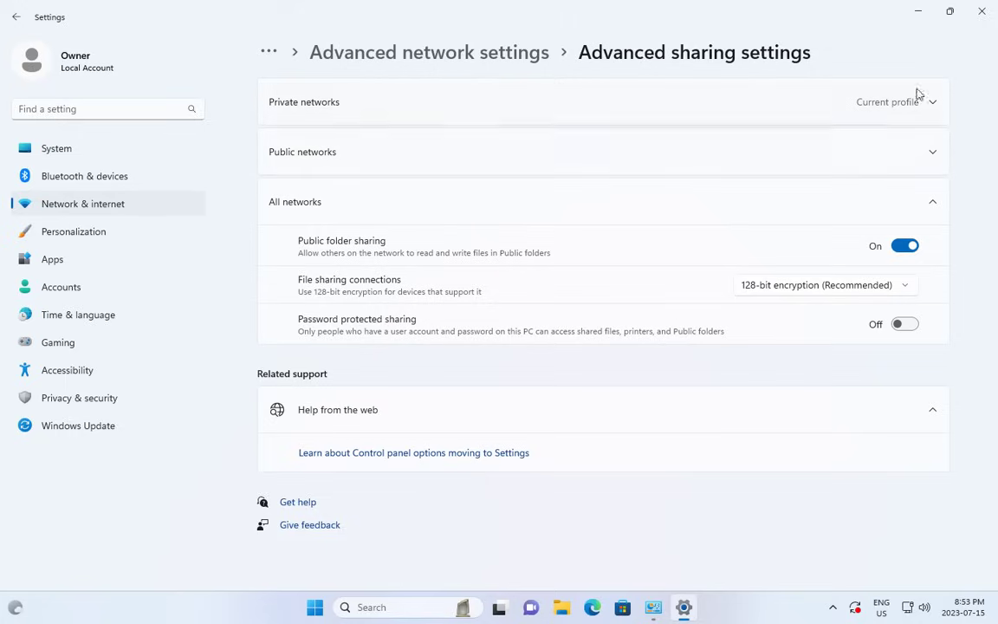
Close Settings and Network and Sharing Center, then open Control Panel's Programs and Features.
click(982, 12)
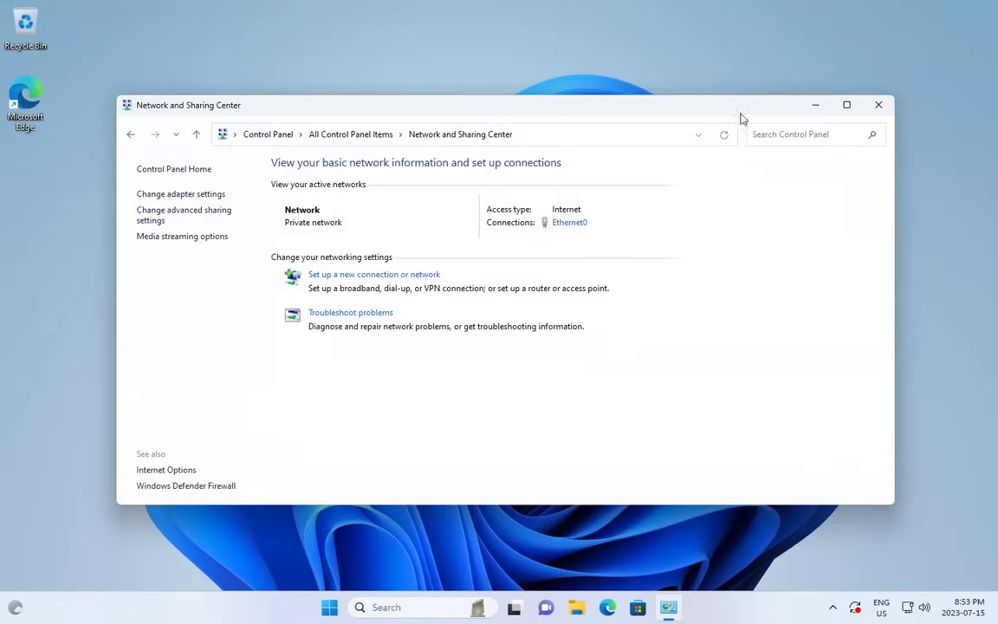
click(880, 106)
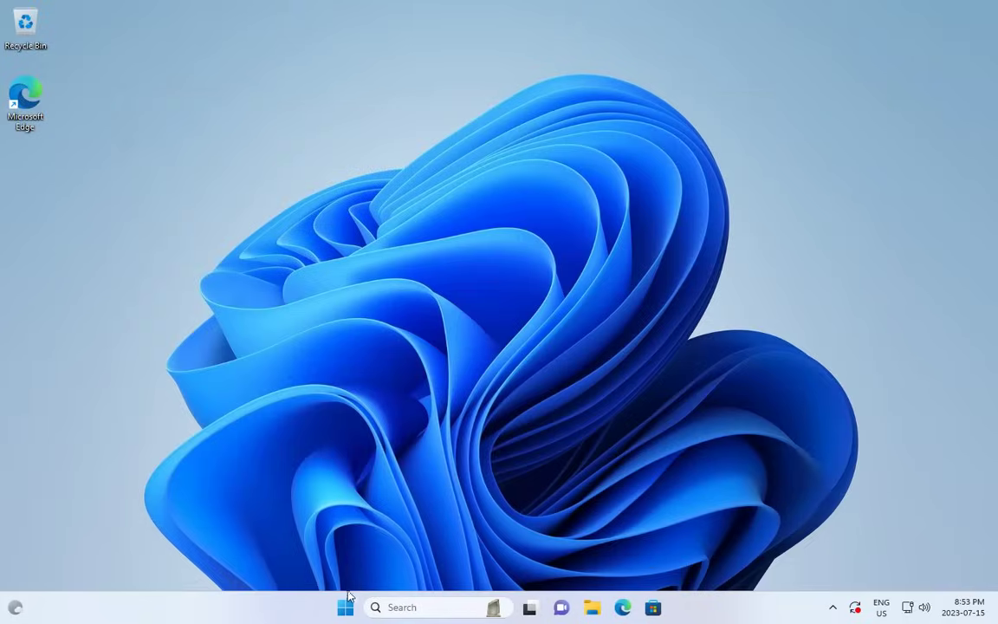
click(347, 607)
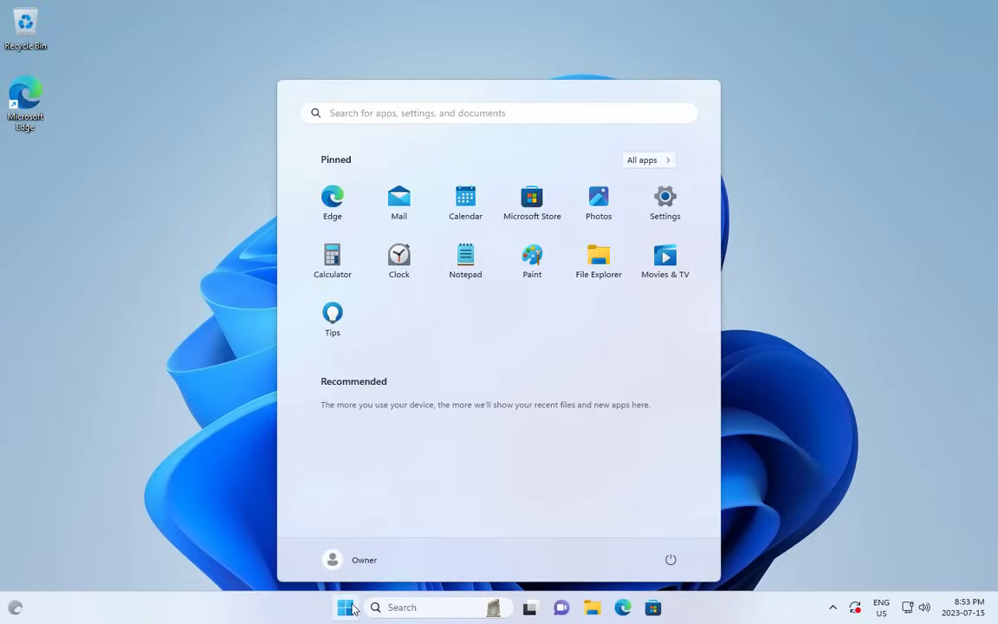
text(control)
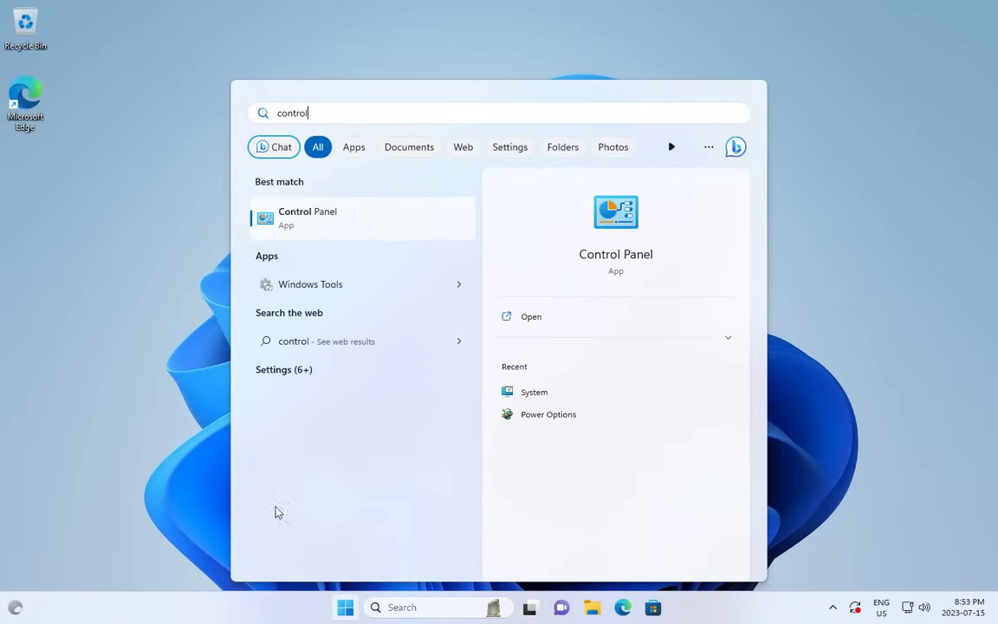
click(296, 233)
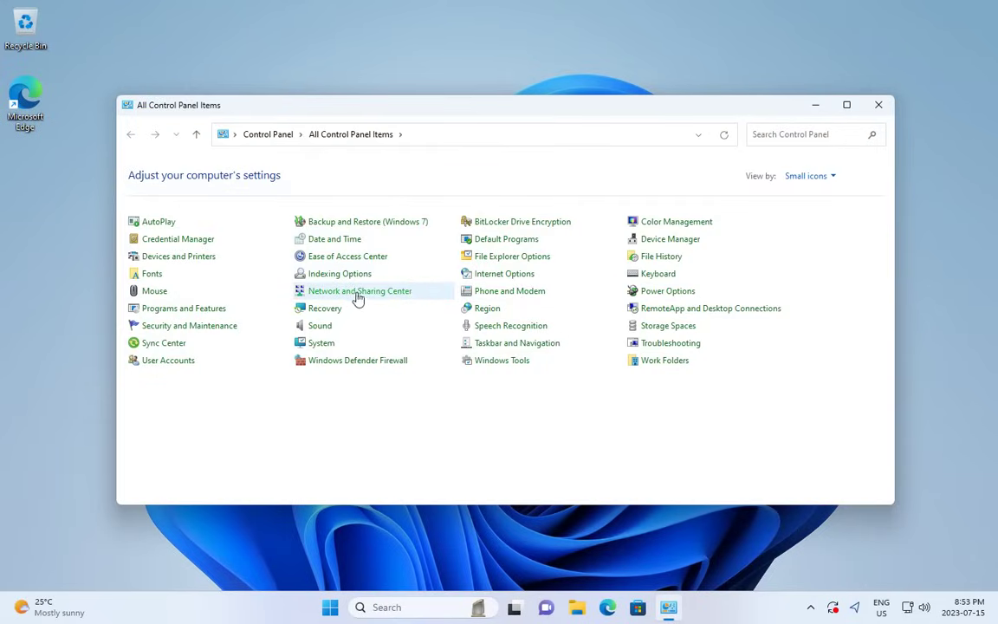
click(182, 308)
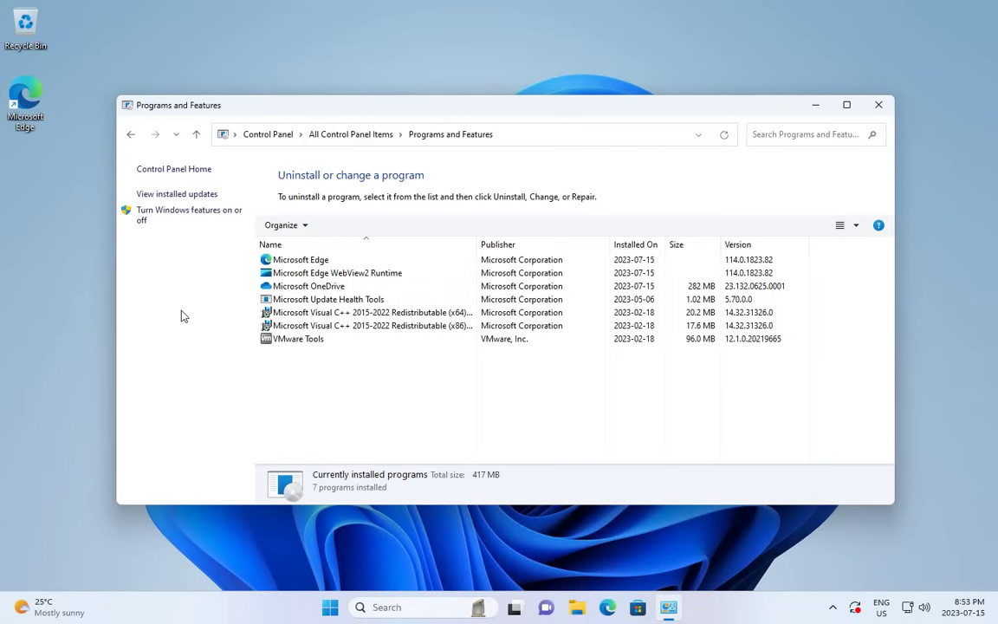
click(197, 216)
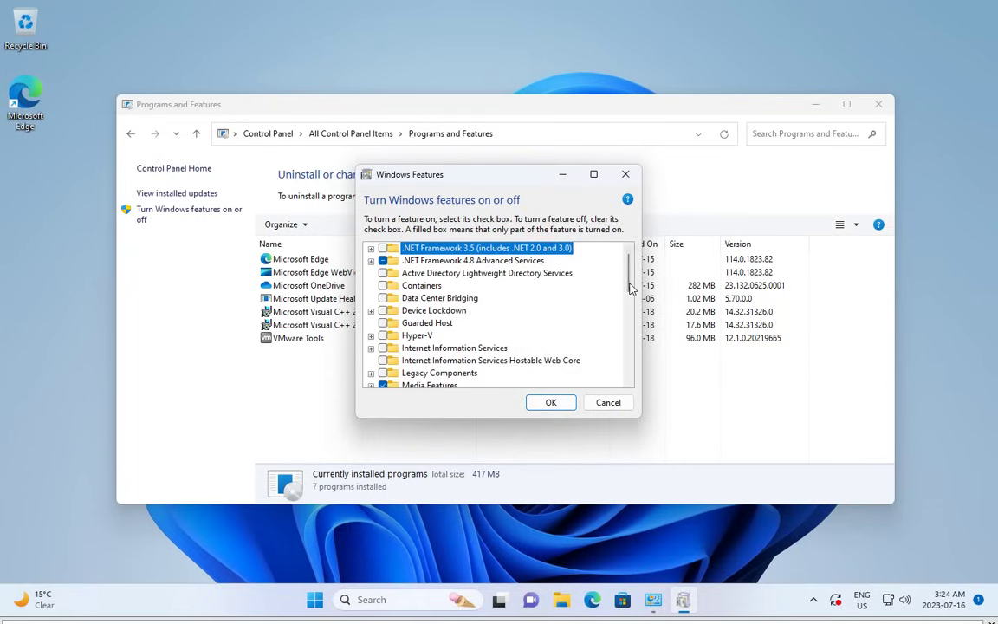
scroll(629, 289, down, 1)
drag(629, 290, 630, 332)
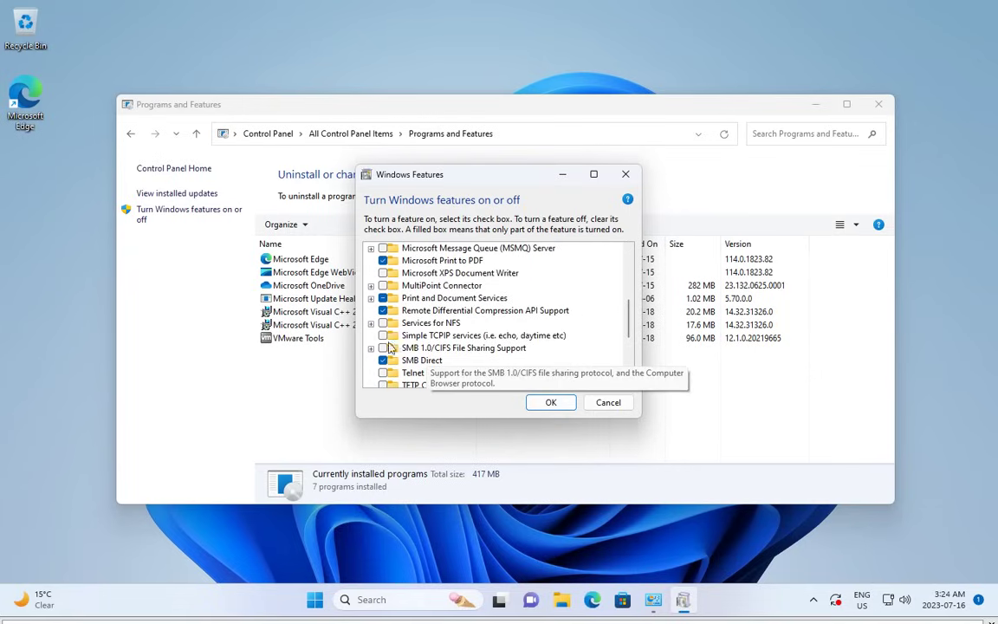
mouse_move(463, 347)
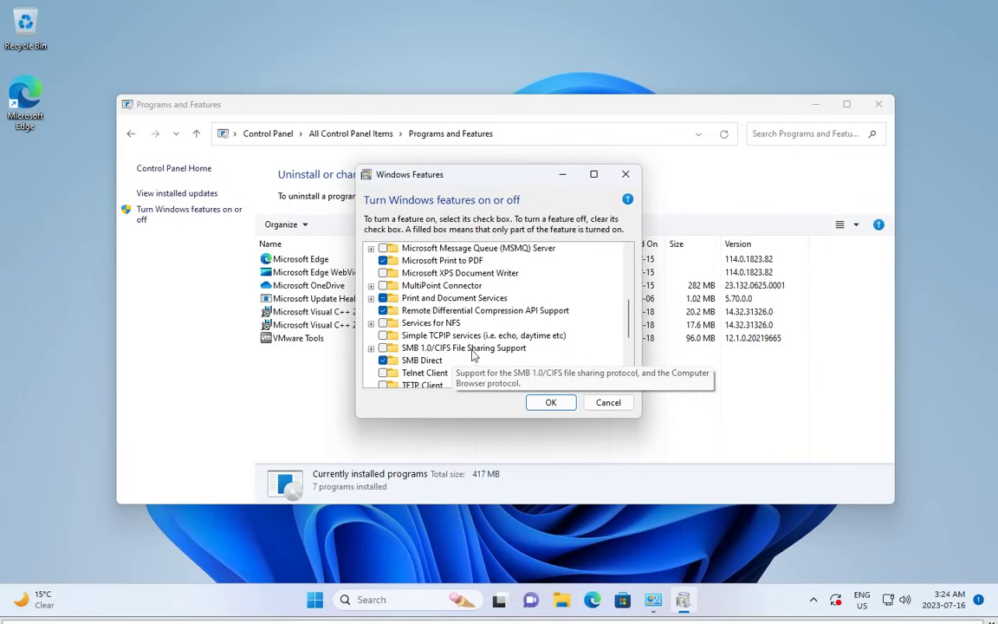
click(384, 349)
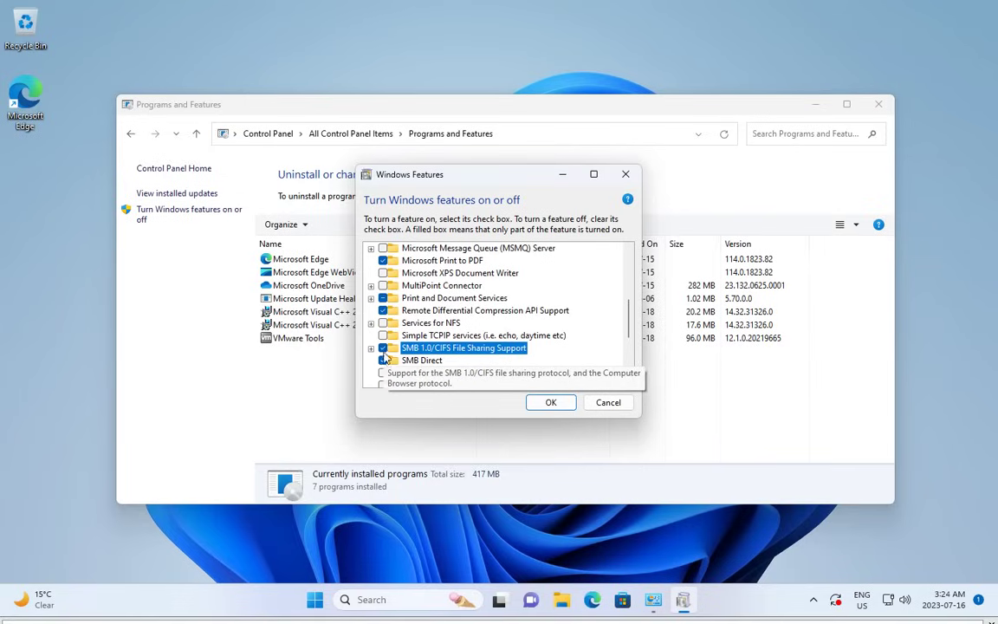
click(551, 404)
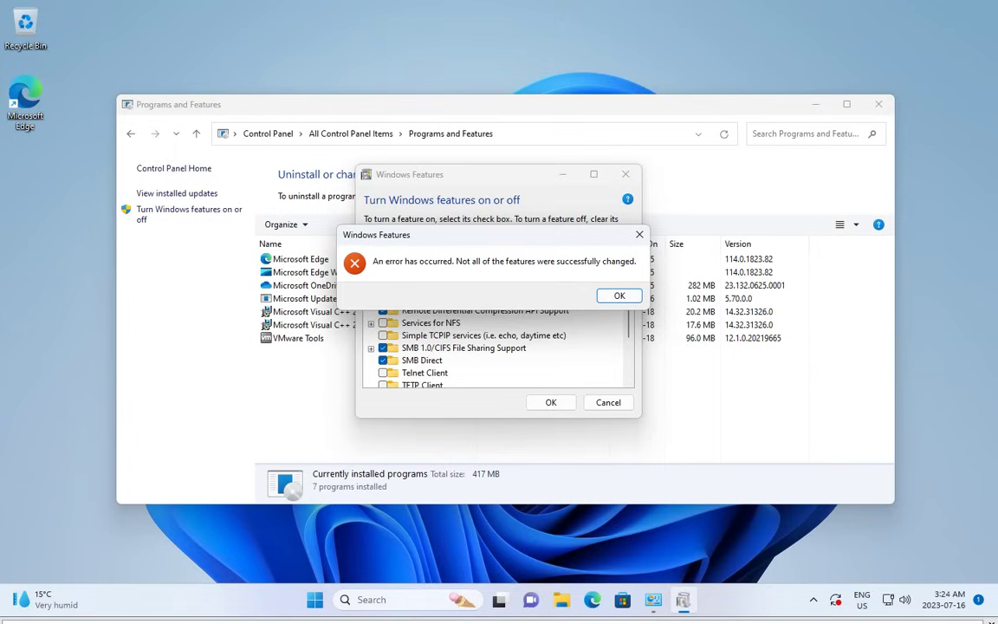
click(619, 297)
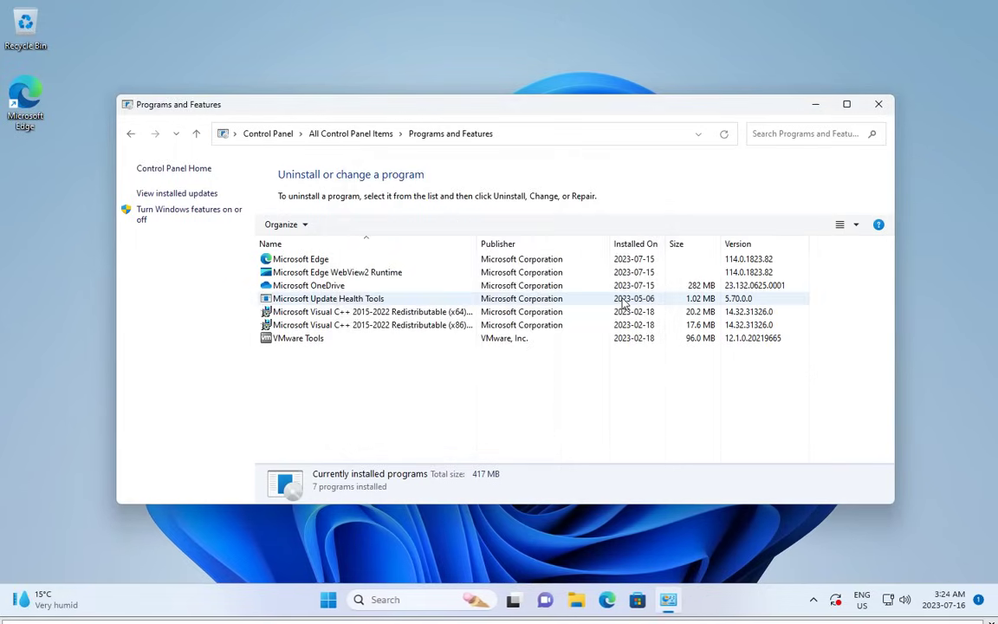
Tick SMB 1.0/CIFS File Sharing Support in Windows Features and install it.
click(160, 217)
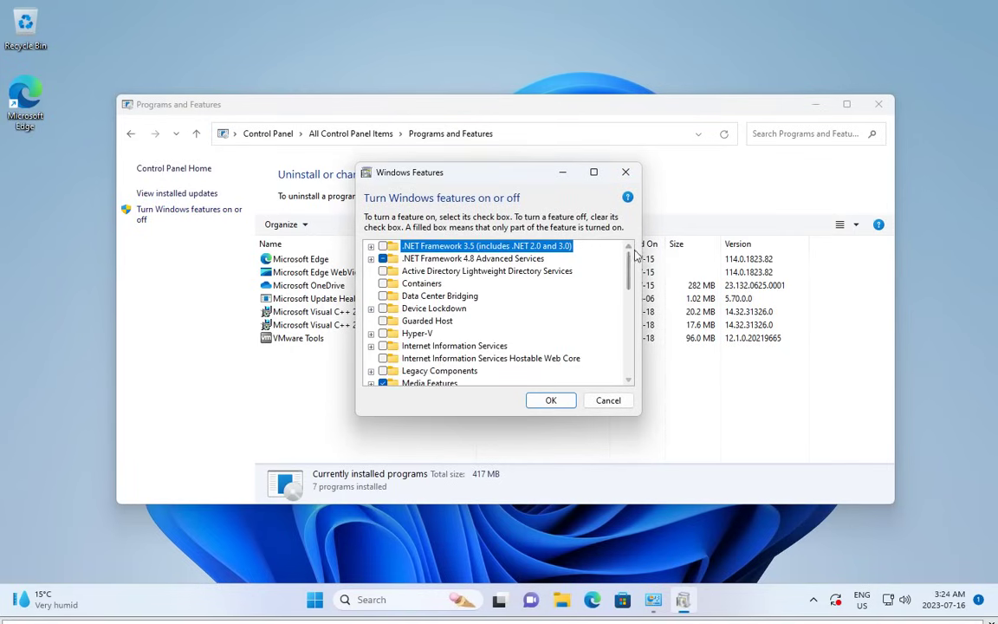
drag(629, 268, 629, 312)
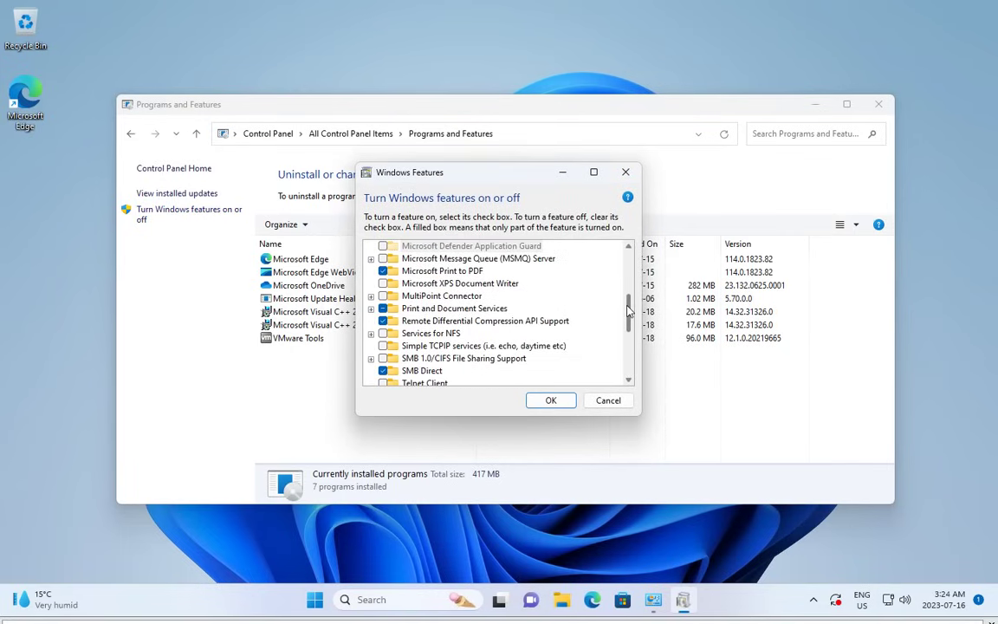
click(384, 359)
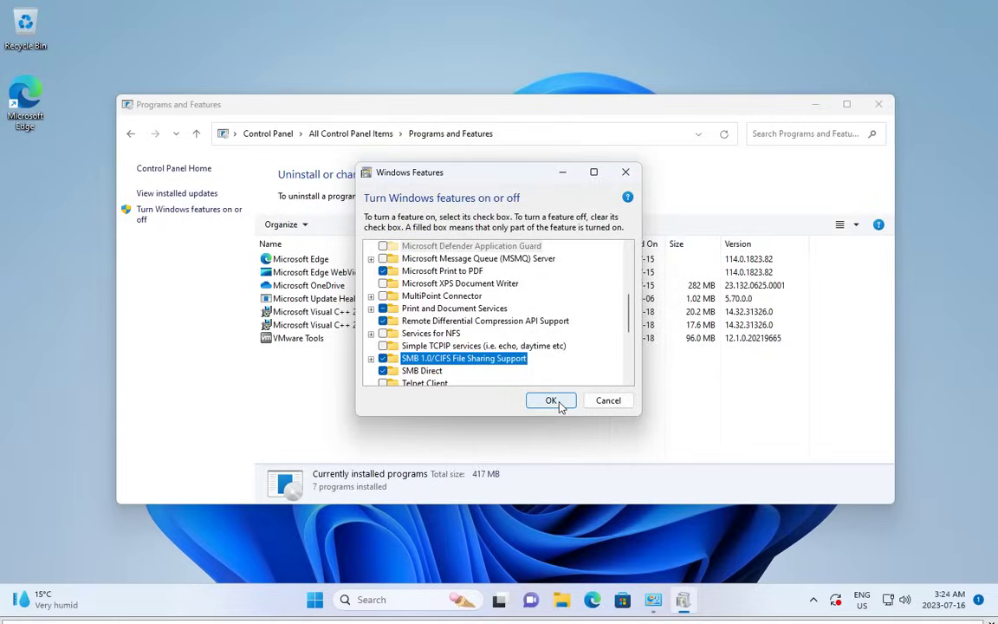
click(554, 401)
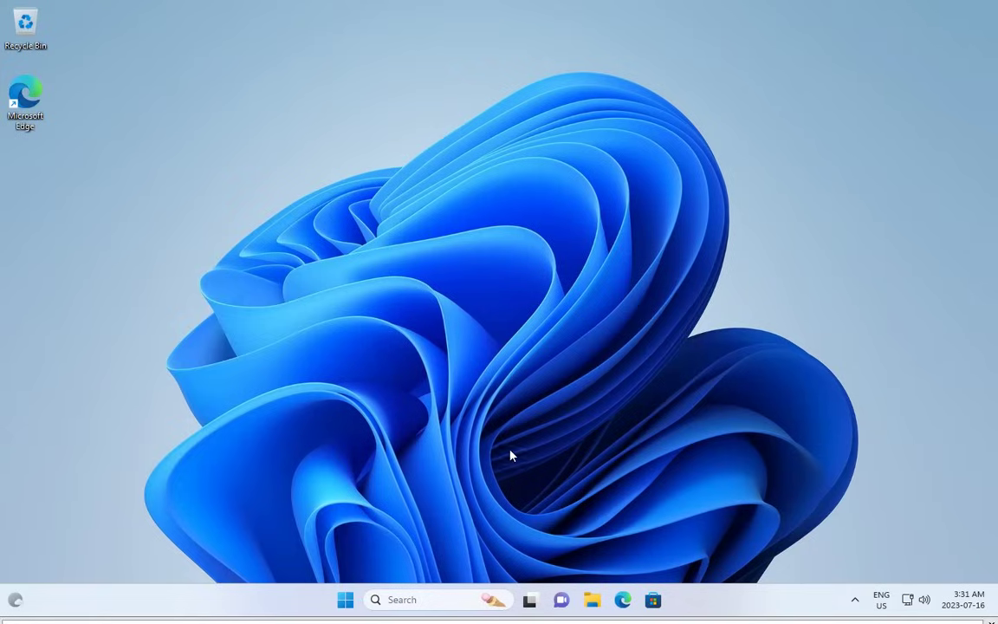
click(345, 601)
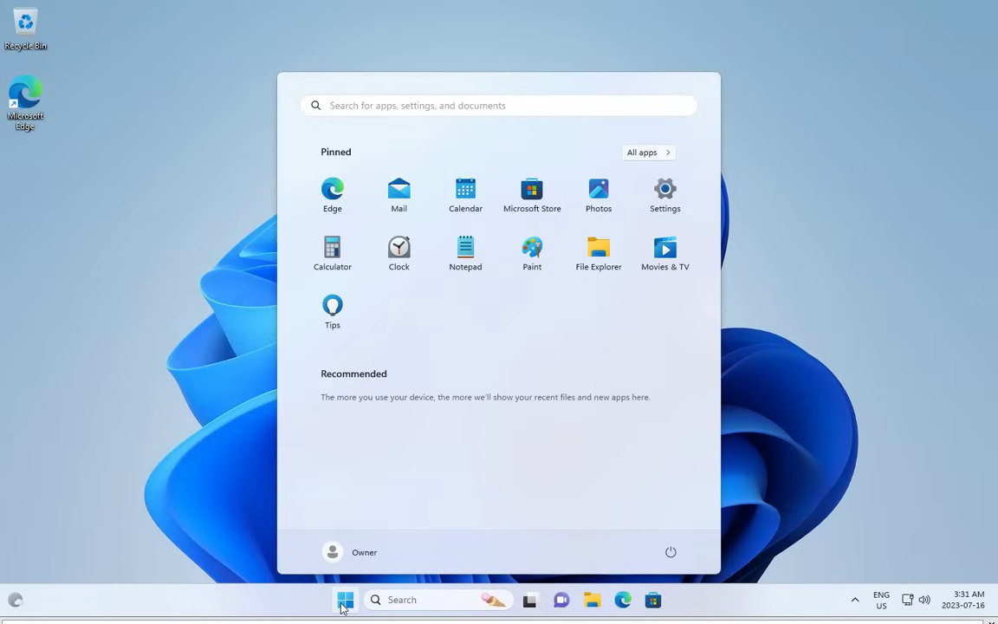
text(contro)
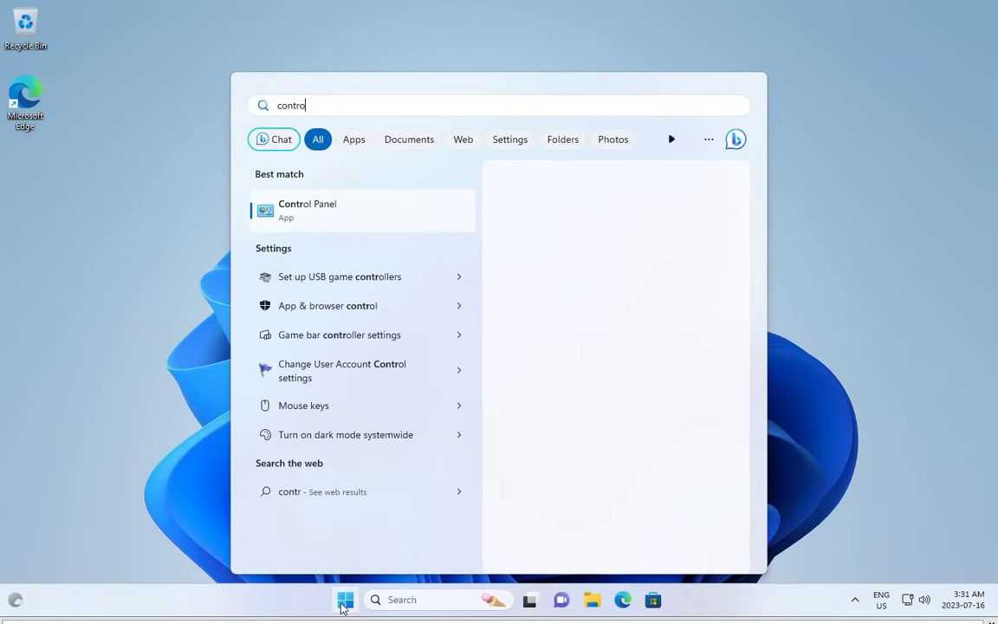
text(l)
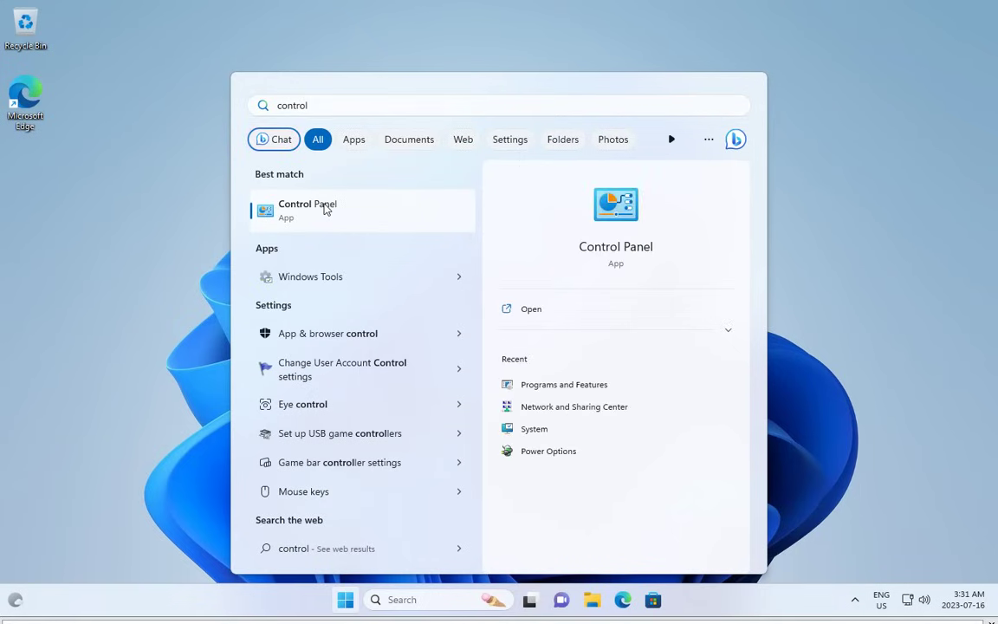
click(326, 209)
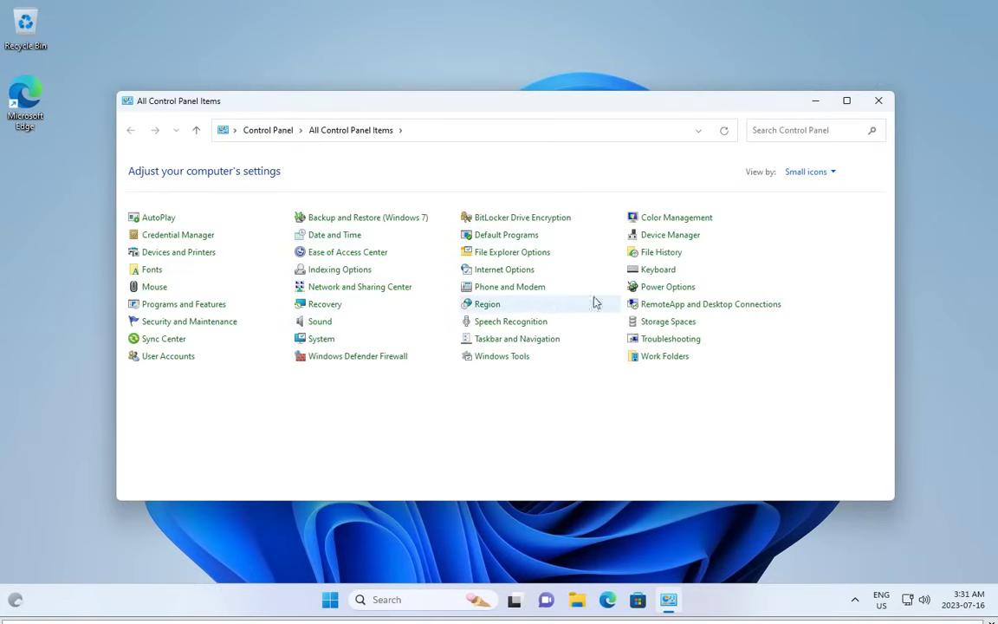
click(661, 290)
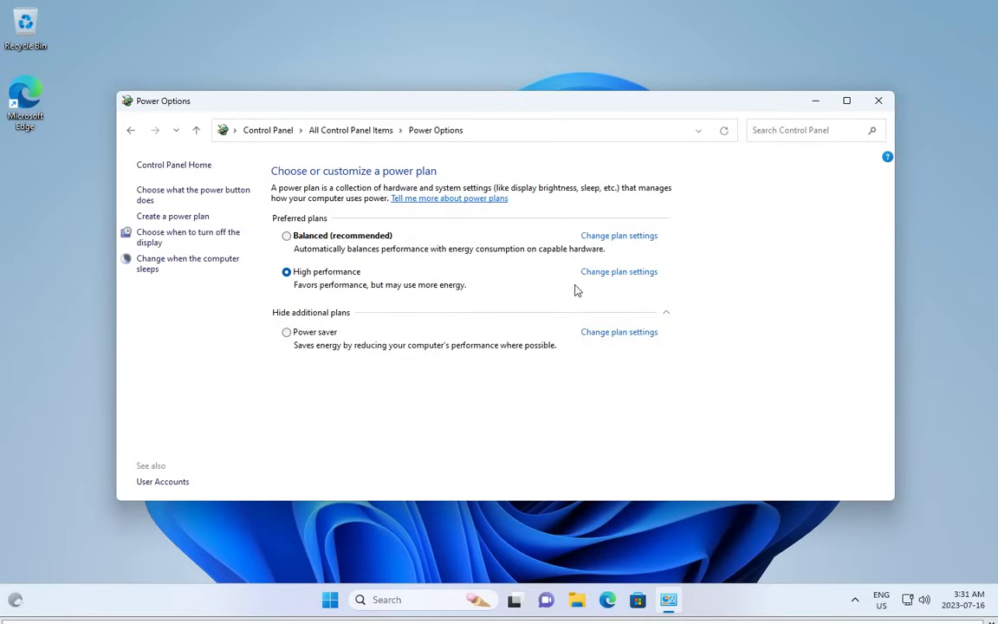
click(630, 275)
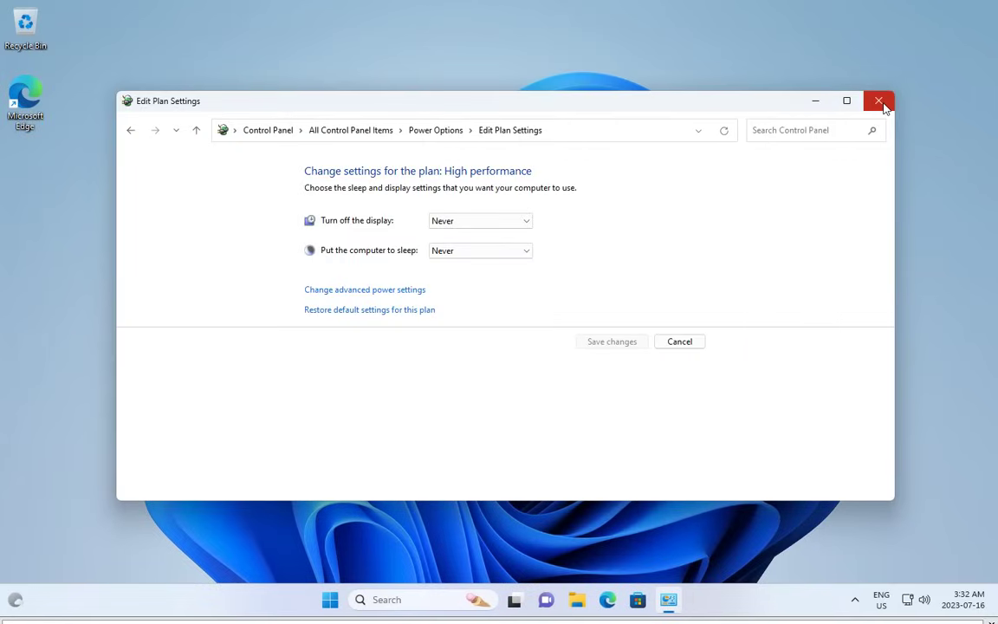
click(880, 102)
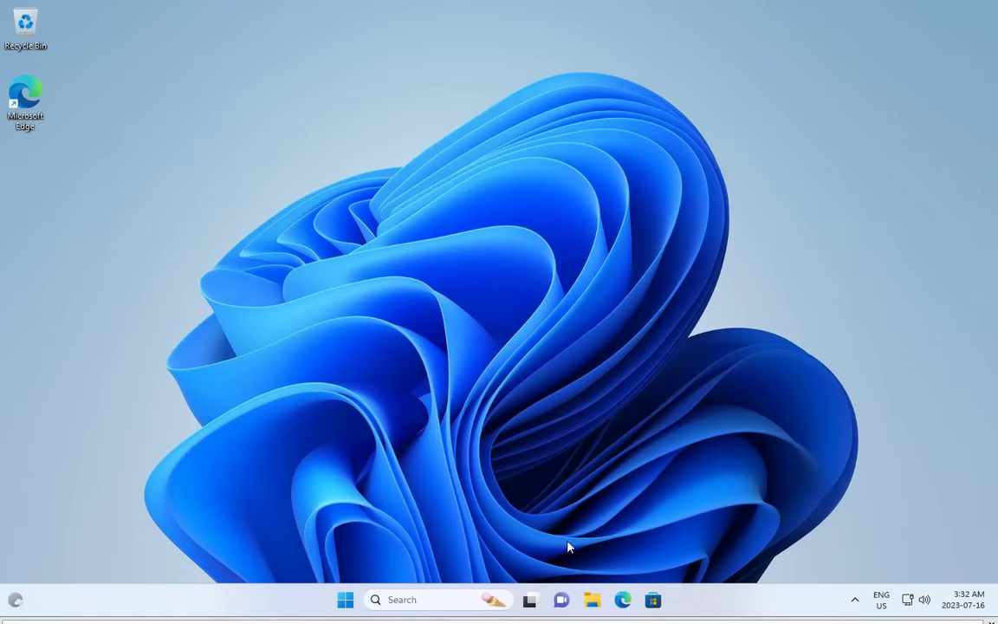
Launch File Explorer and open the Documents folder's Properties from its context menu.
right_click(343, 599)
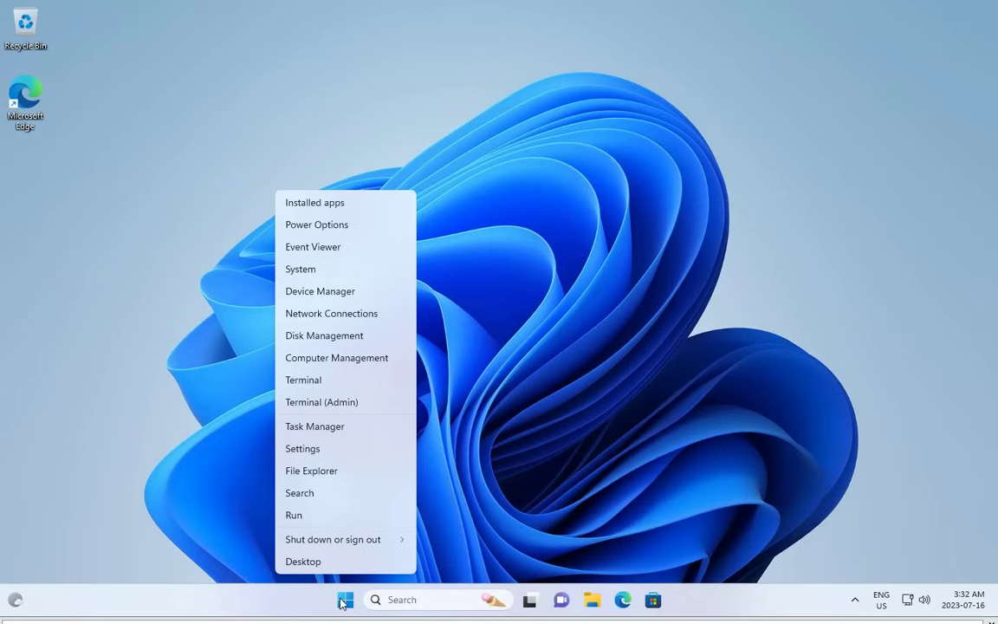
click(326, 478)
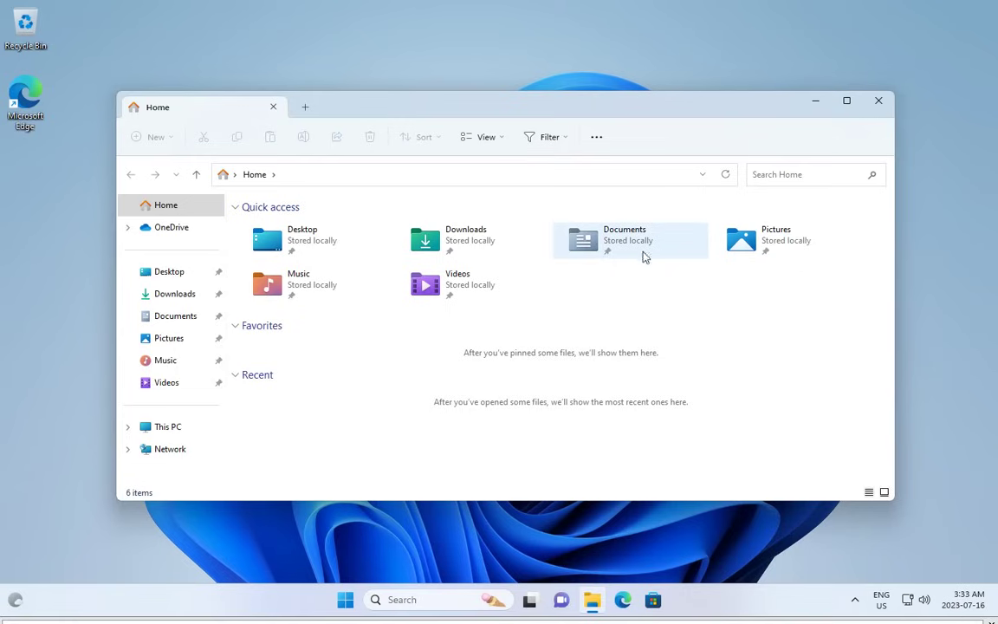
right_click(587, 251)
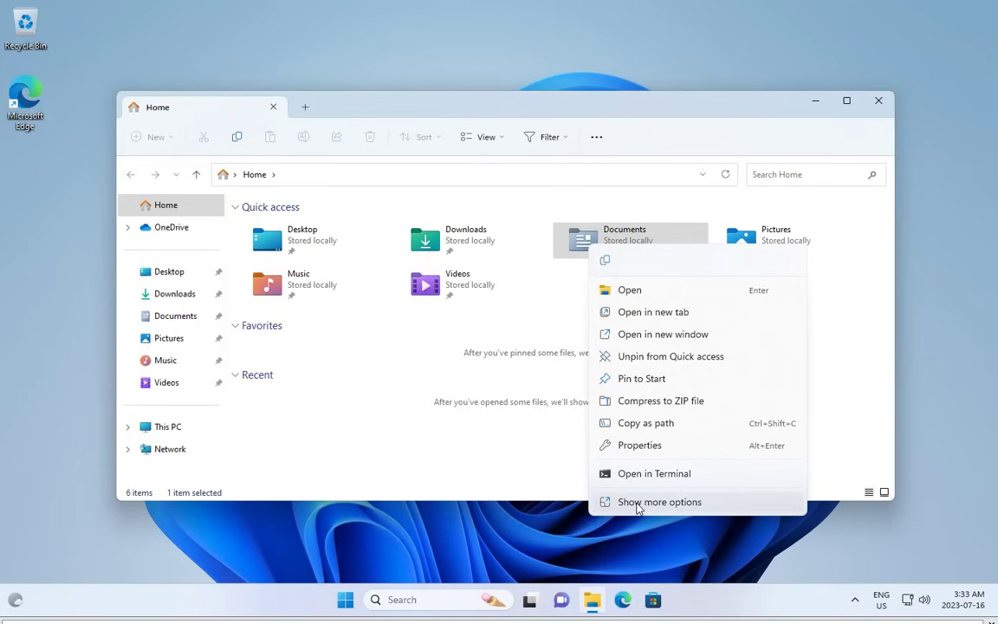
click(637, 502)
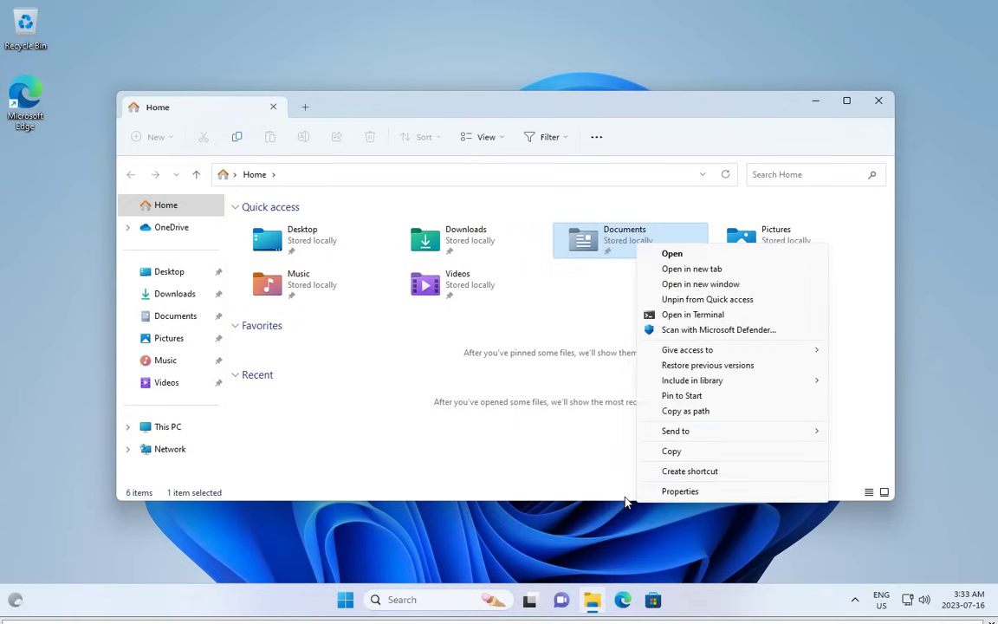
click(680, 492)
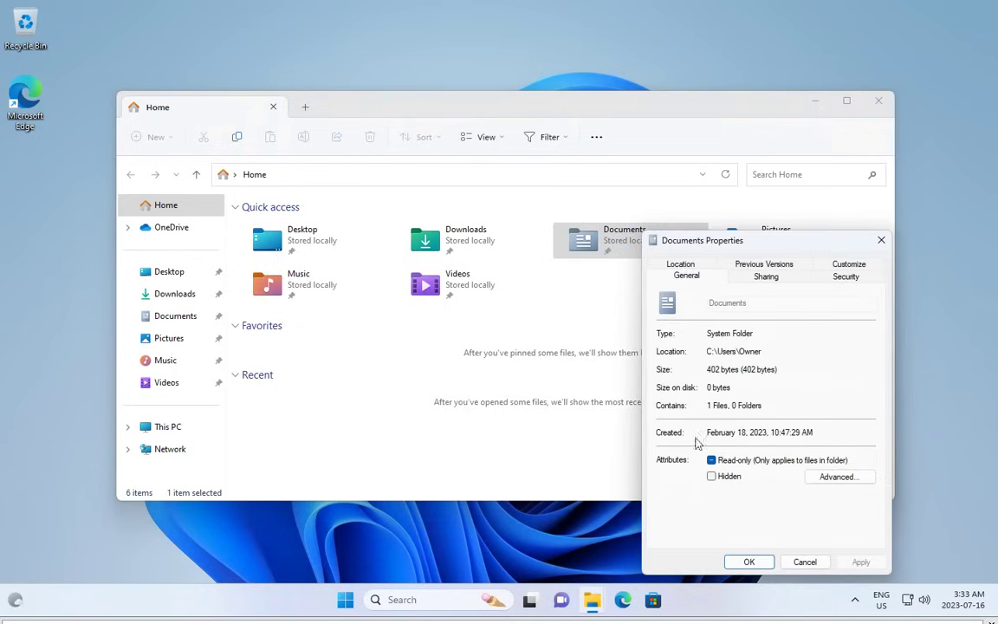
Share Documents via Advanced Sharing with Everyone granted Full Control.
click(768, 277)
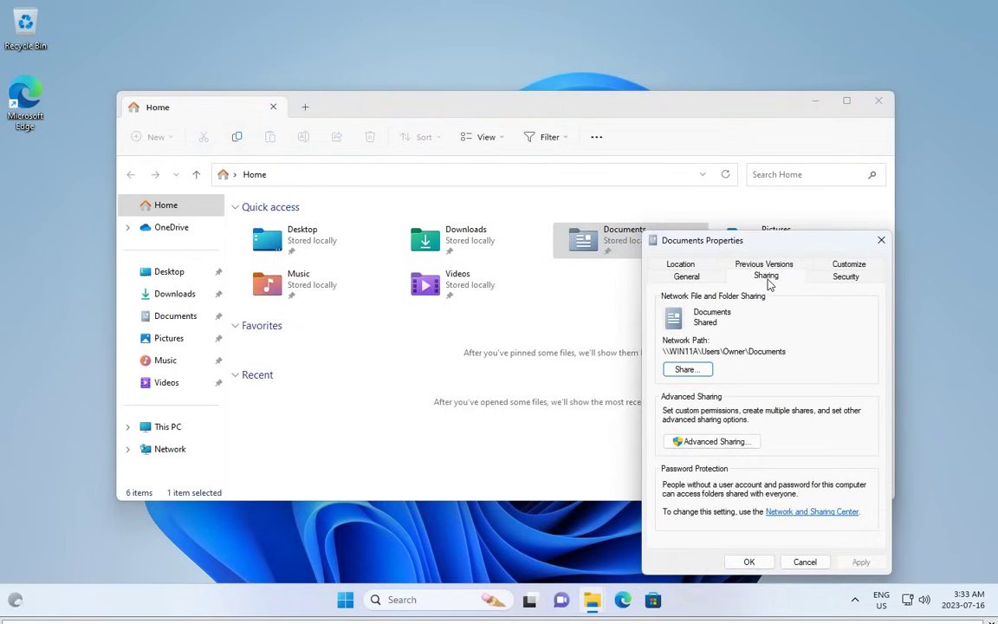
click(710, 443)
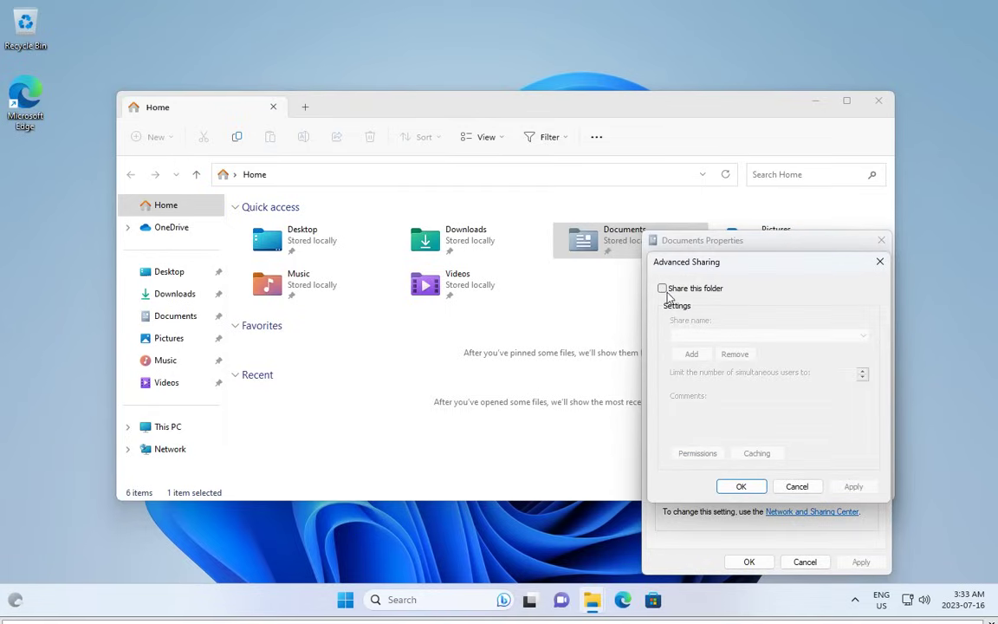
click(662, 288)
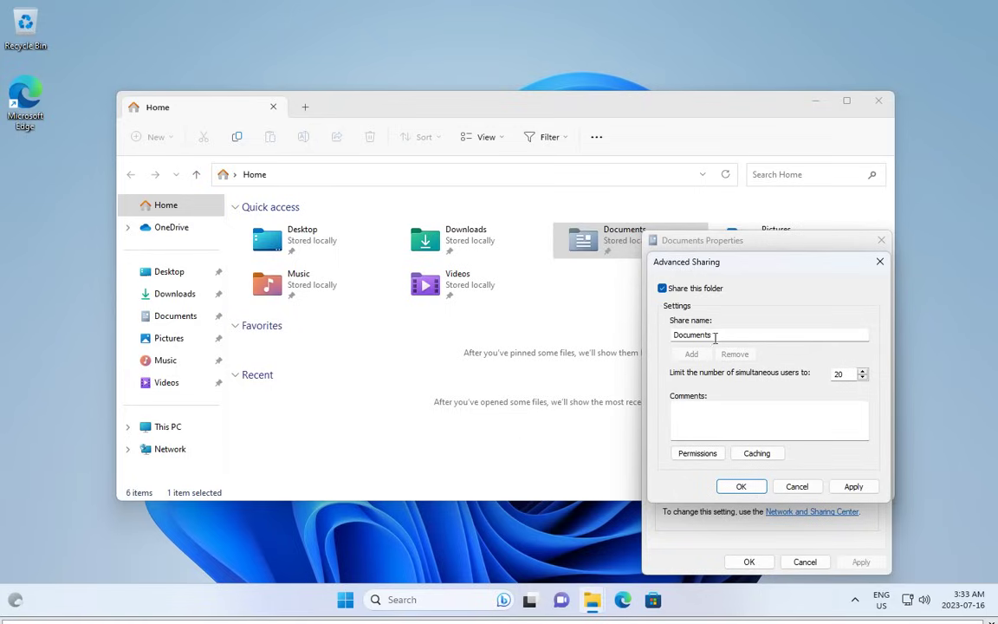
click(693, 456)
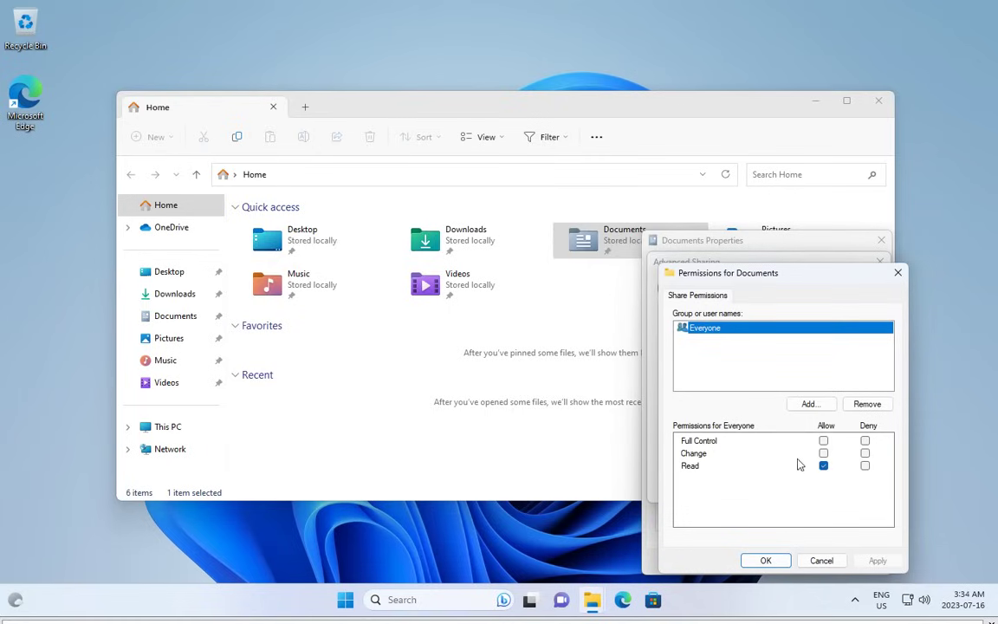
click(823, 440)
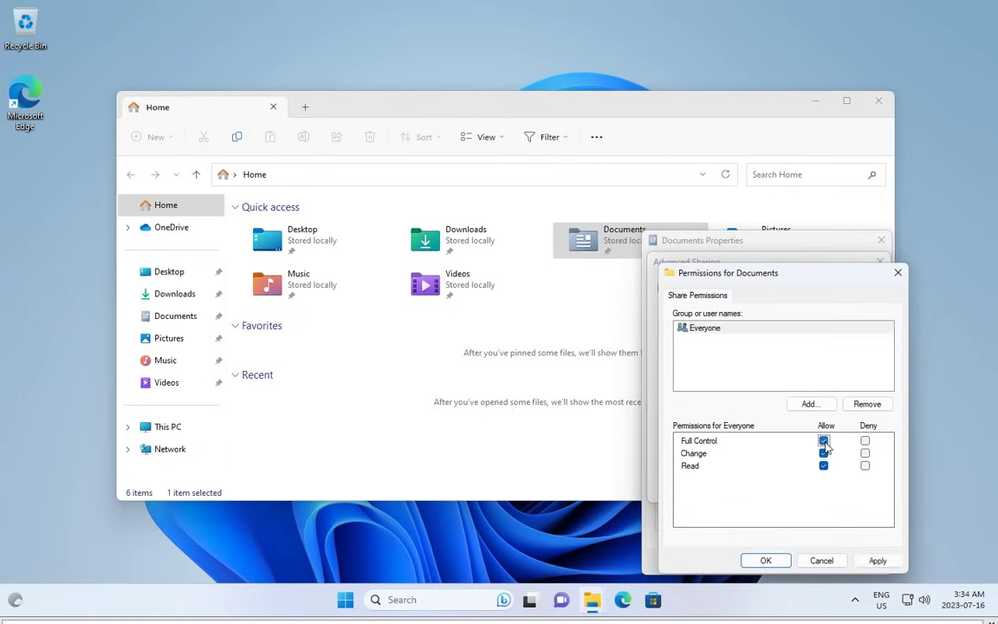
click(776, 562)
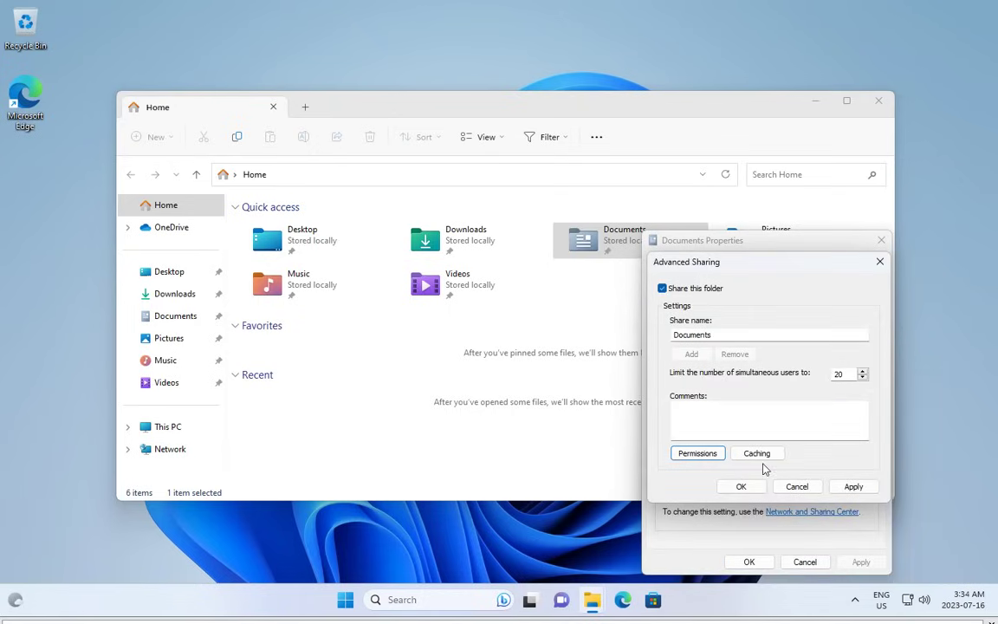
click(742, 487)
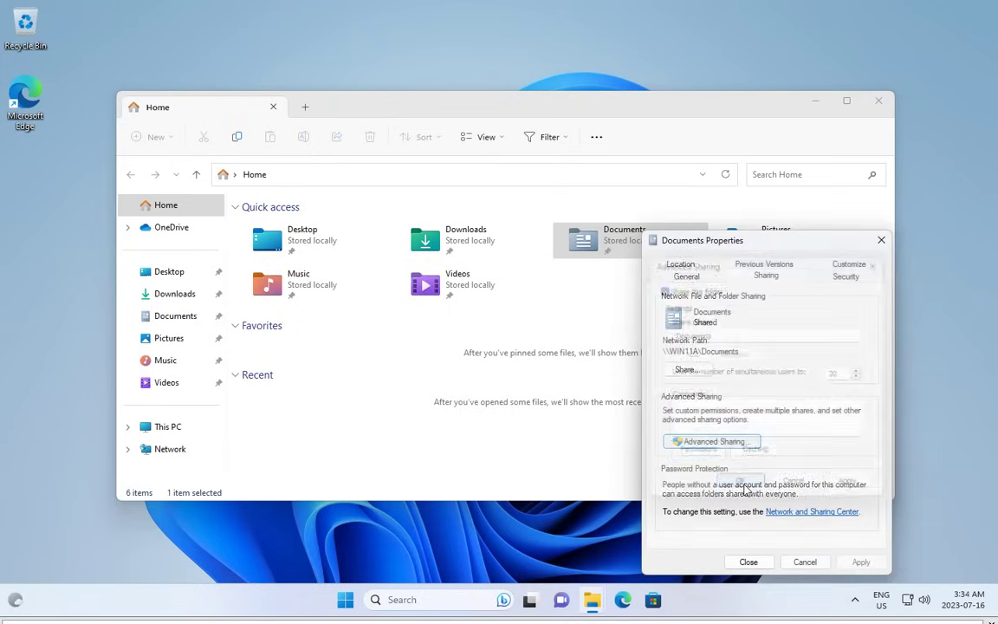
Add Everyone to the Documents security permissions with Full control allowed, and apply.
click(846, 277)
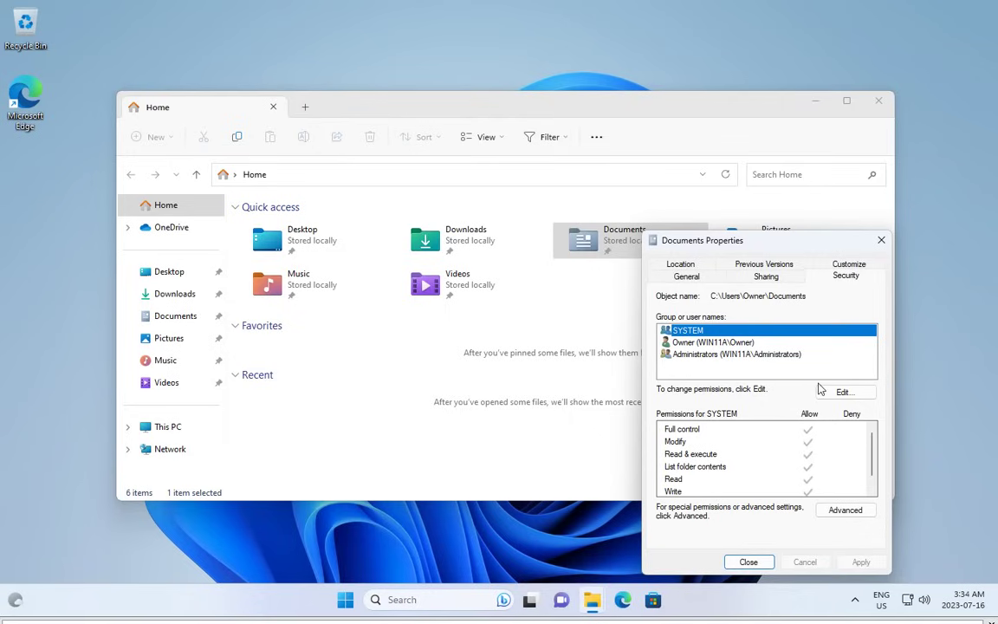
click(845, 393)
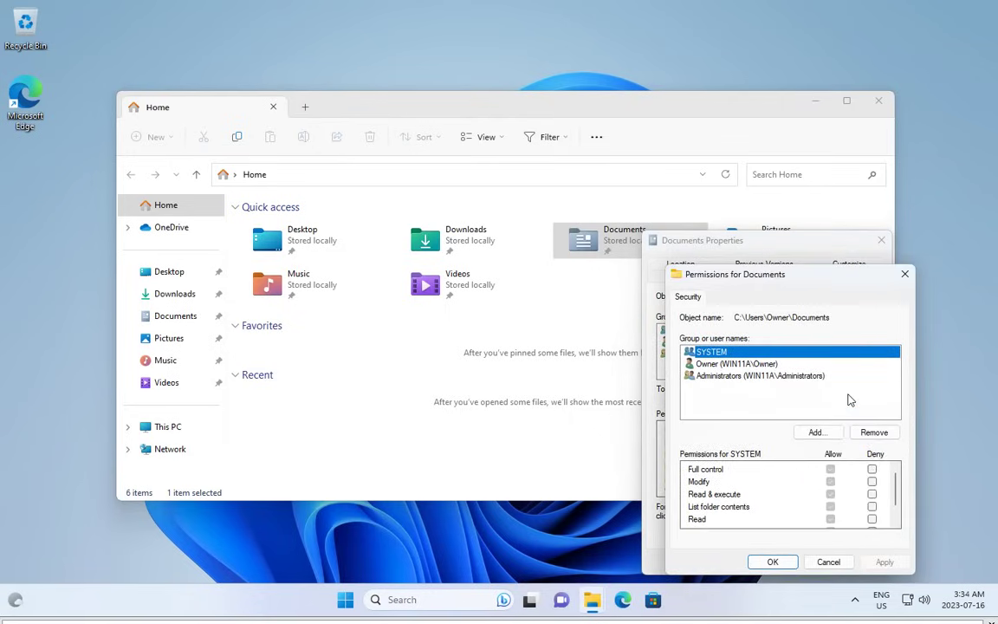
click(815, 434)
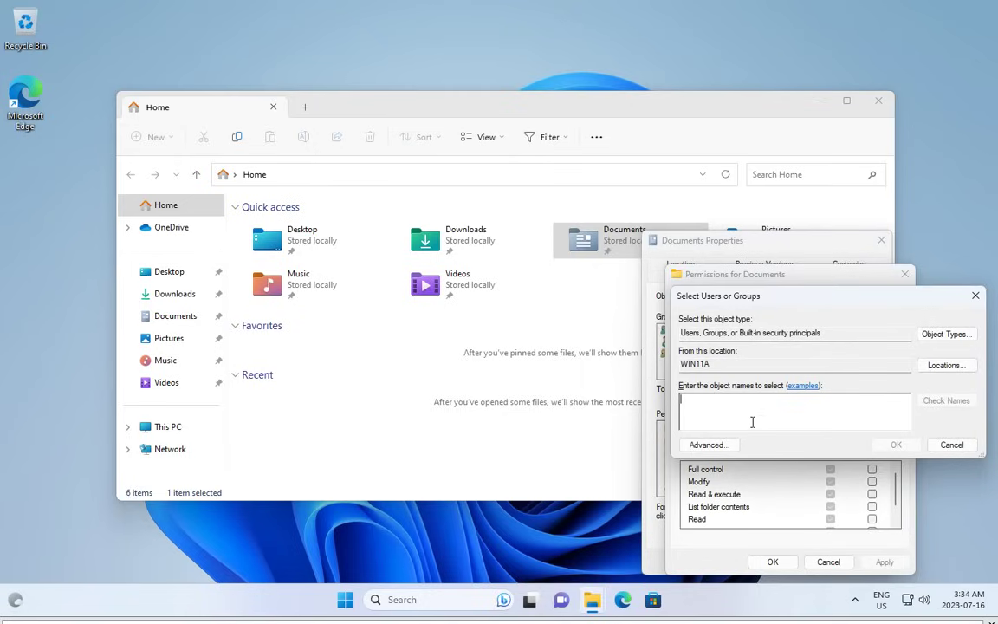
text(everyone)
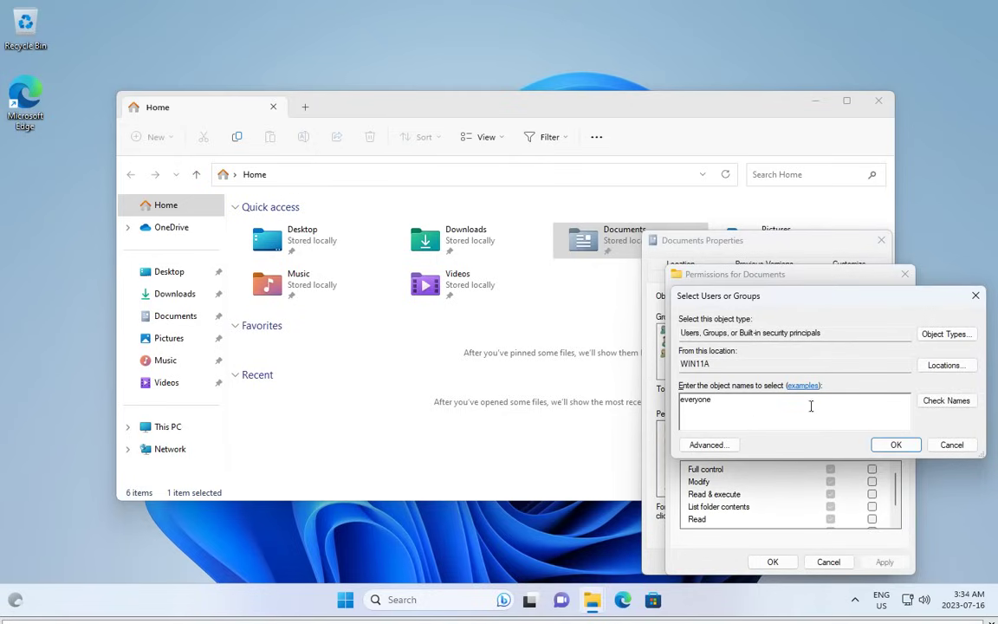
click(942, 407)
click(896, 446)
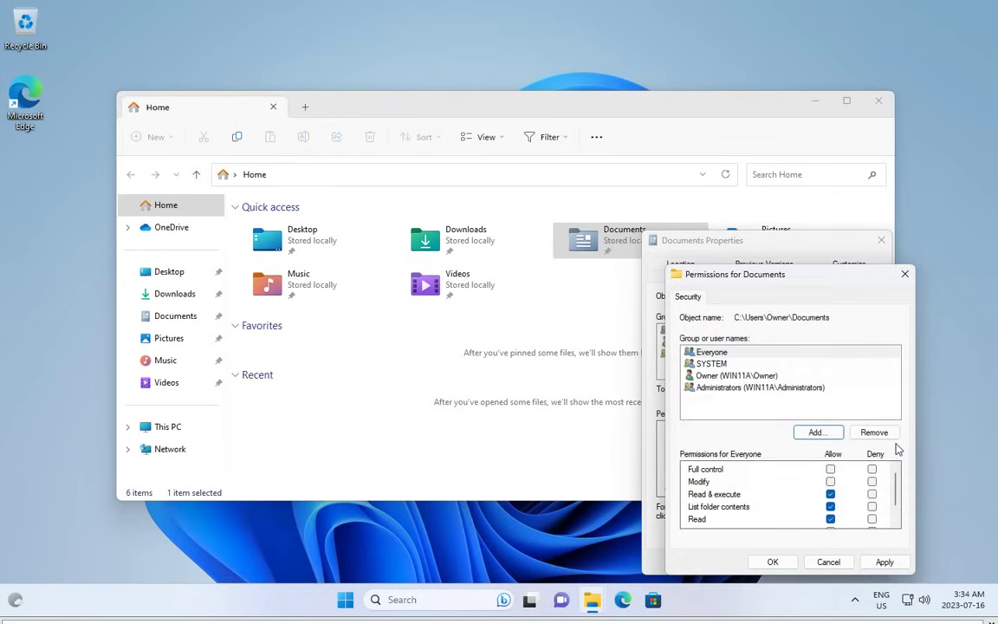
click(723, 352)
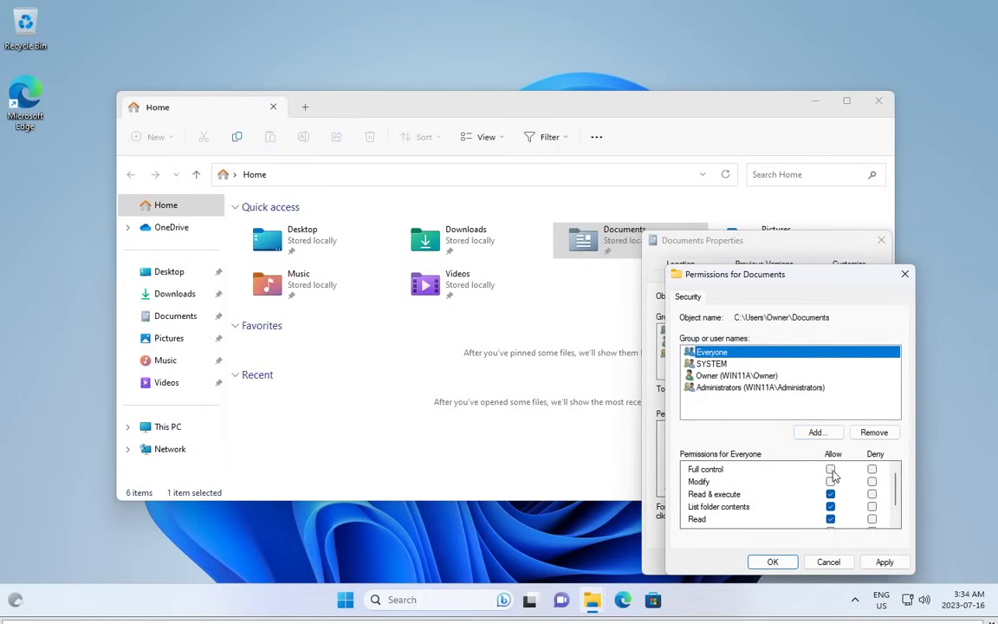
click(830, 470)
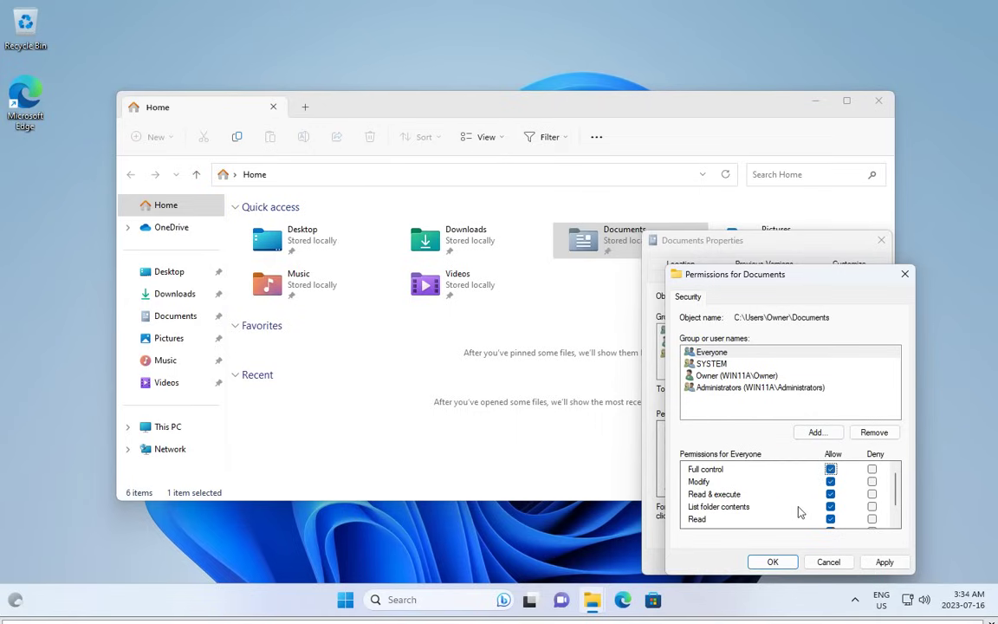
click(772, 562)
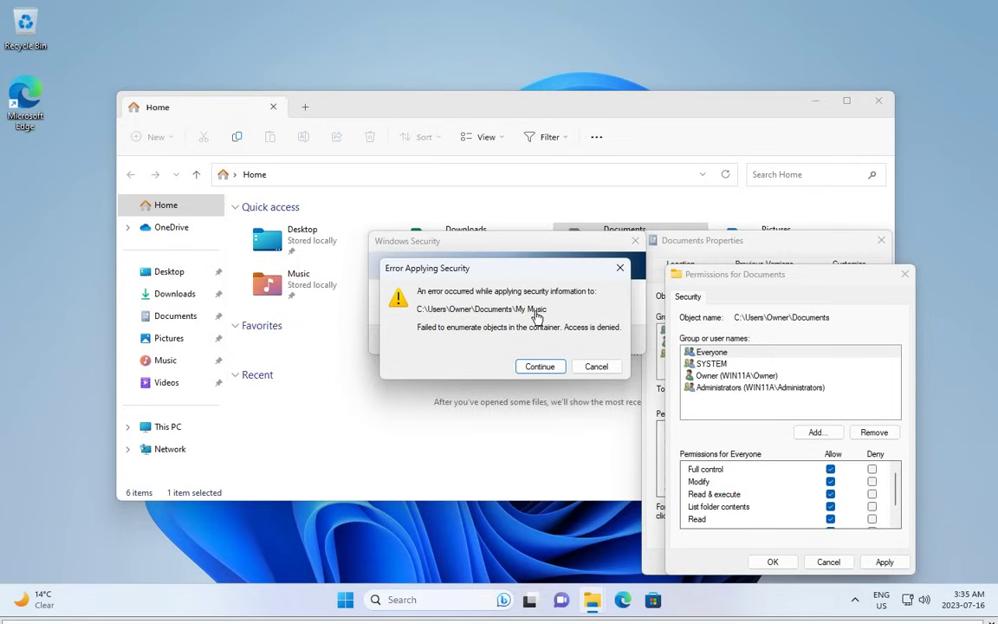
Continue past the access-denied errors for My Music, My Pictures and My Videos.
click(538, 368)
click(537, 367)
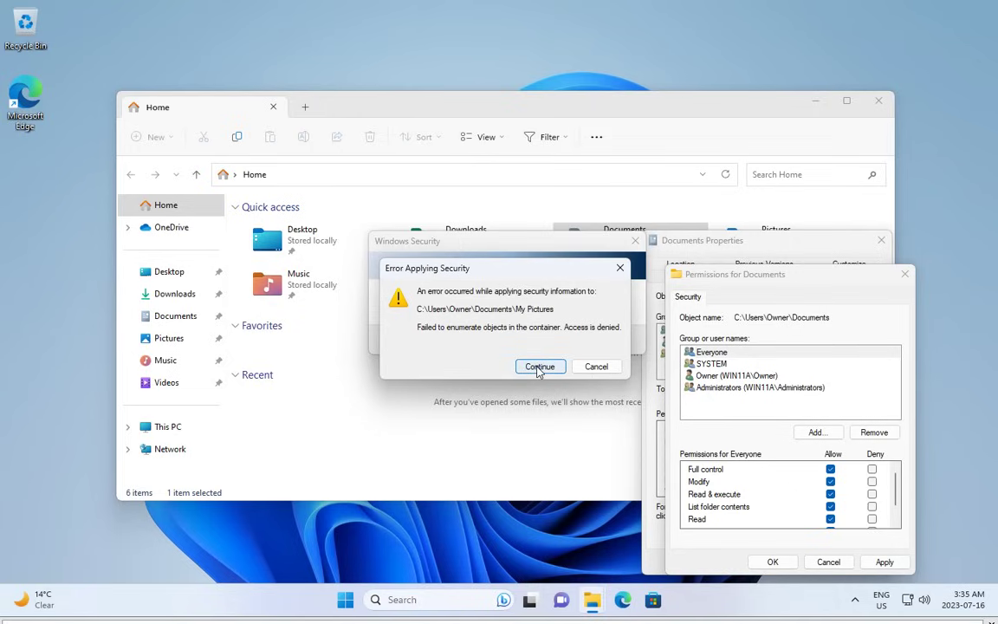
click(539, 366)
click(539, 367)
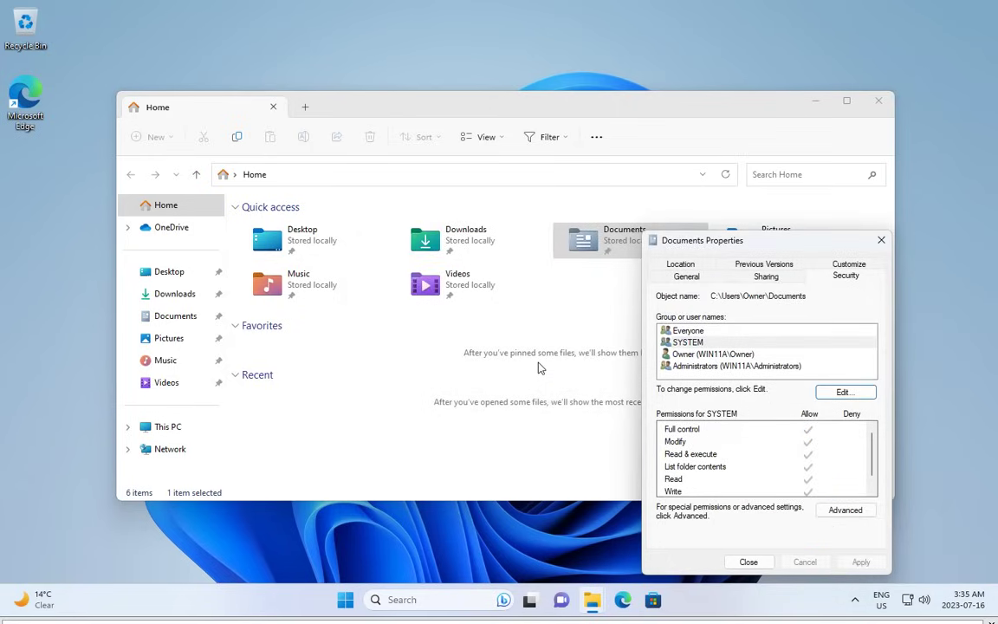
Close the Documents Properties window.
click(754, 567)
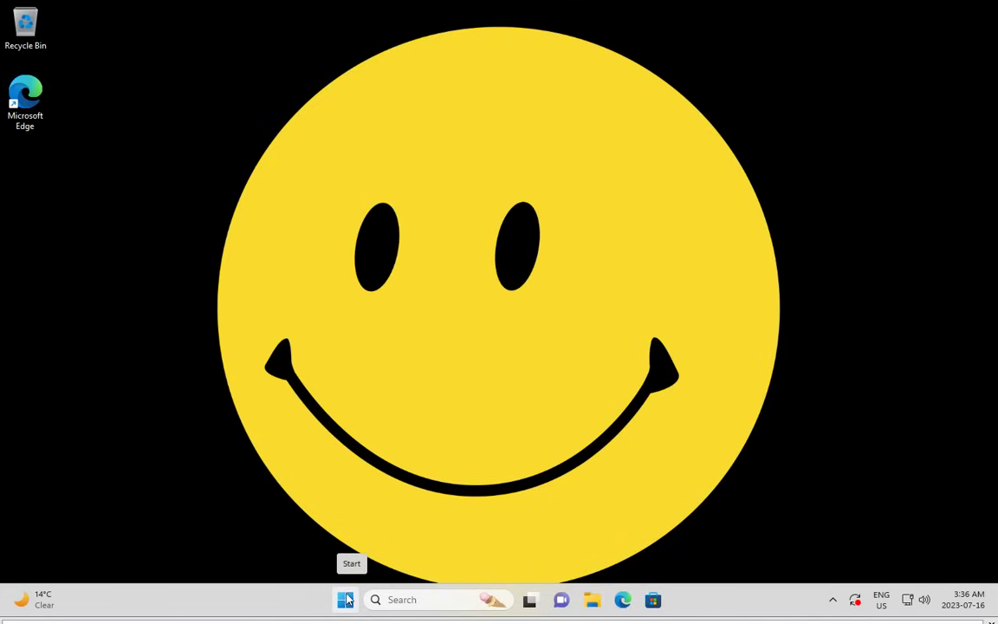
Switch the Ethernet network profile from Public to Private, then close Settings.
right_click(346, 597)
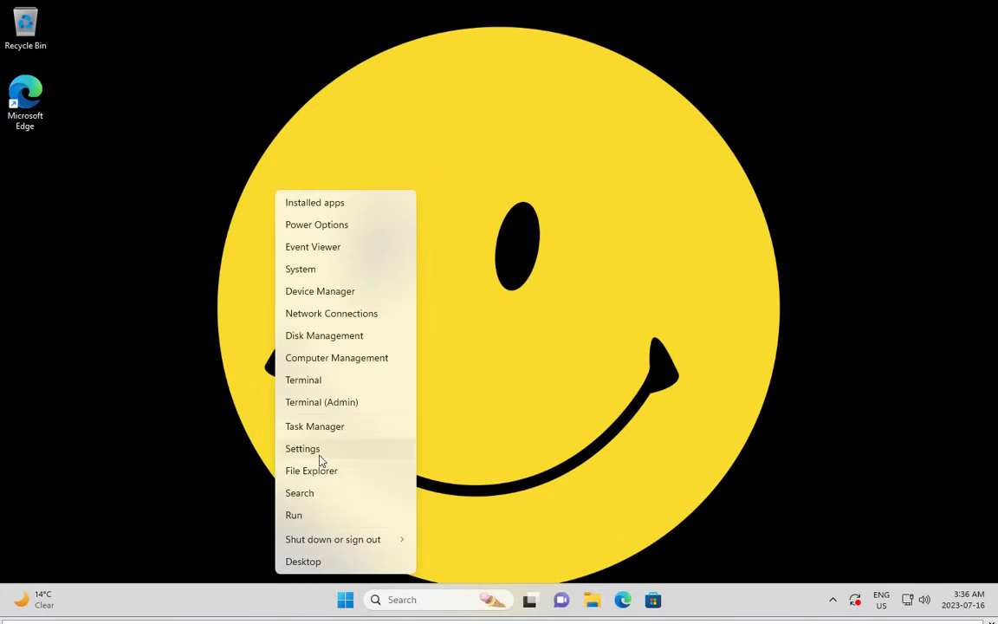
click(319, 456)
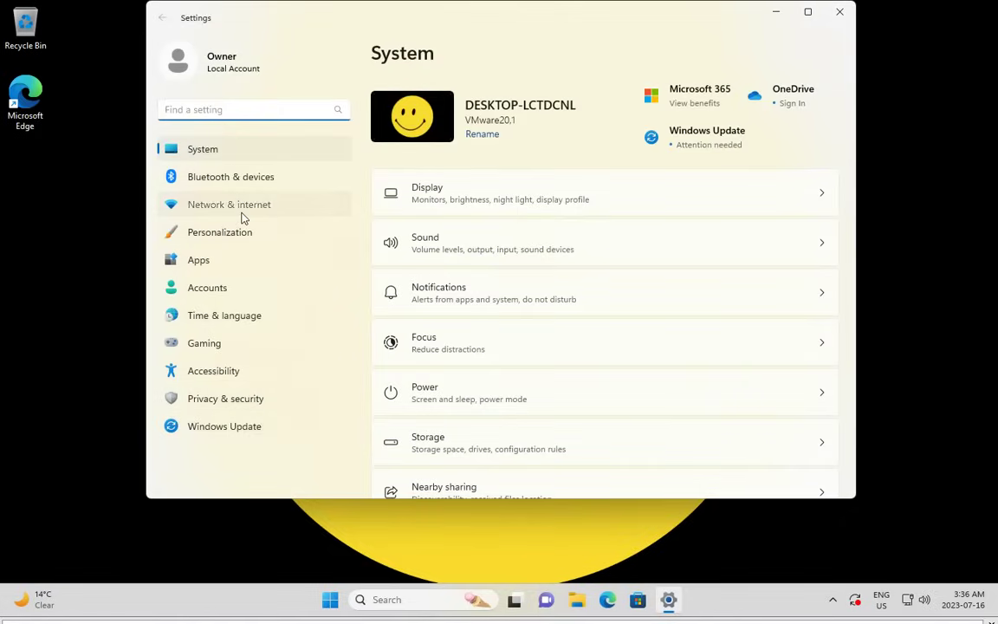
click(241, 208)
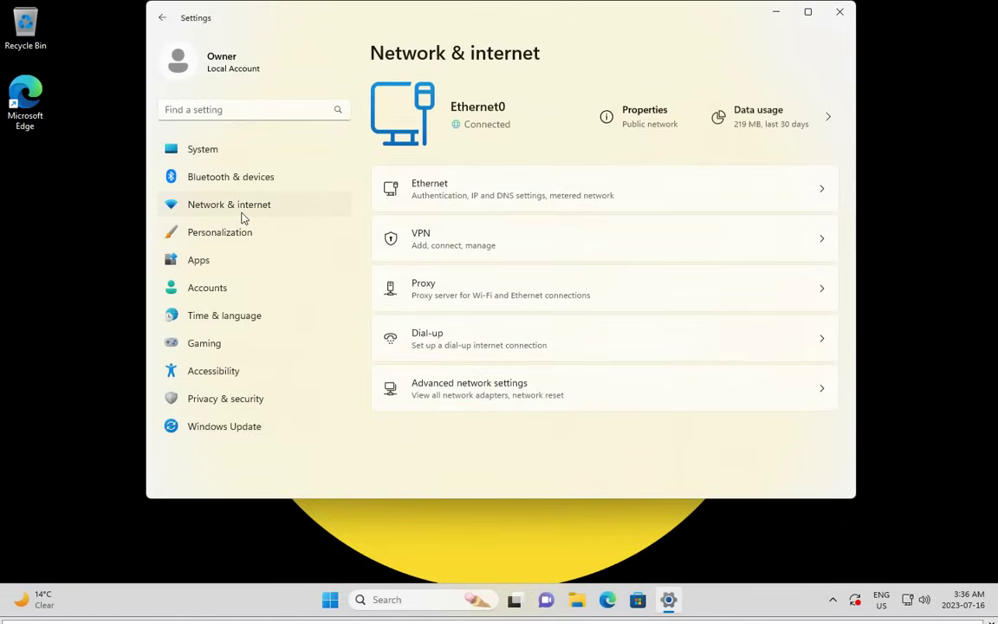
click(436, 190)
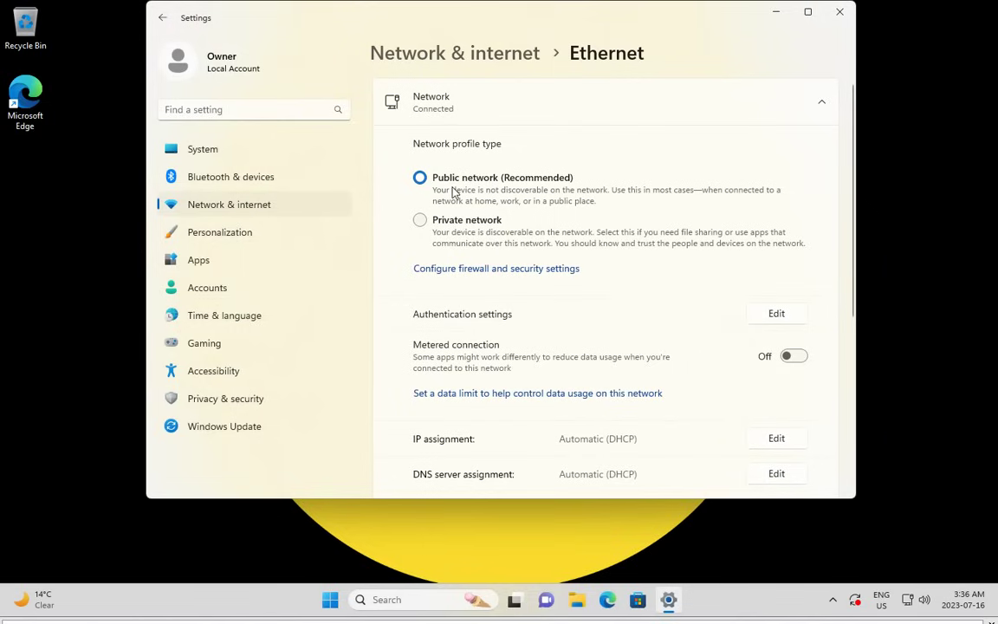
click(420, 221)
click(835, 22)
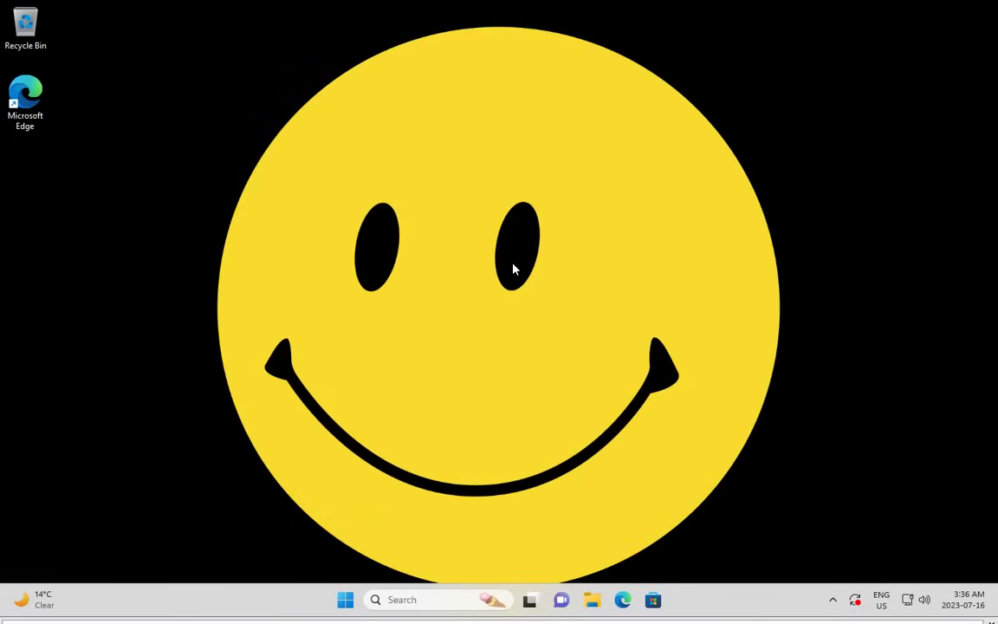
Try browsing to \\win11a in File Explorer and cancel the resulting network error.
right_click(345, 601)
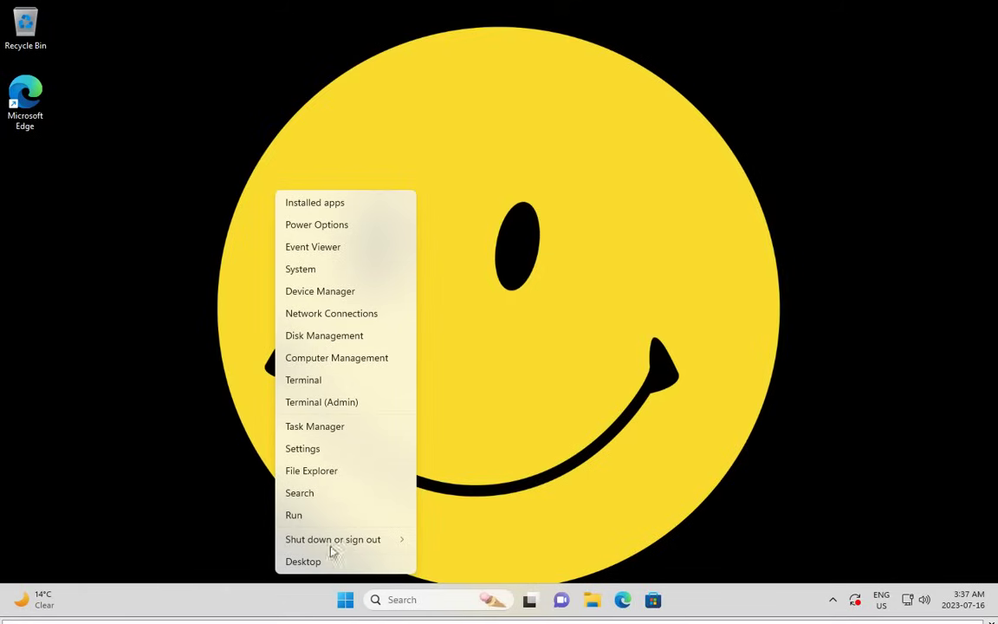
click(319, 472)
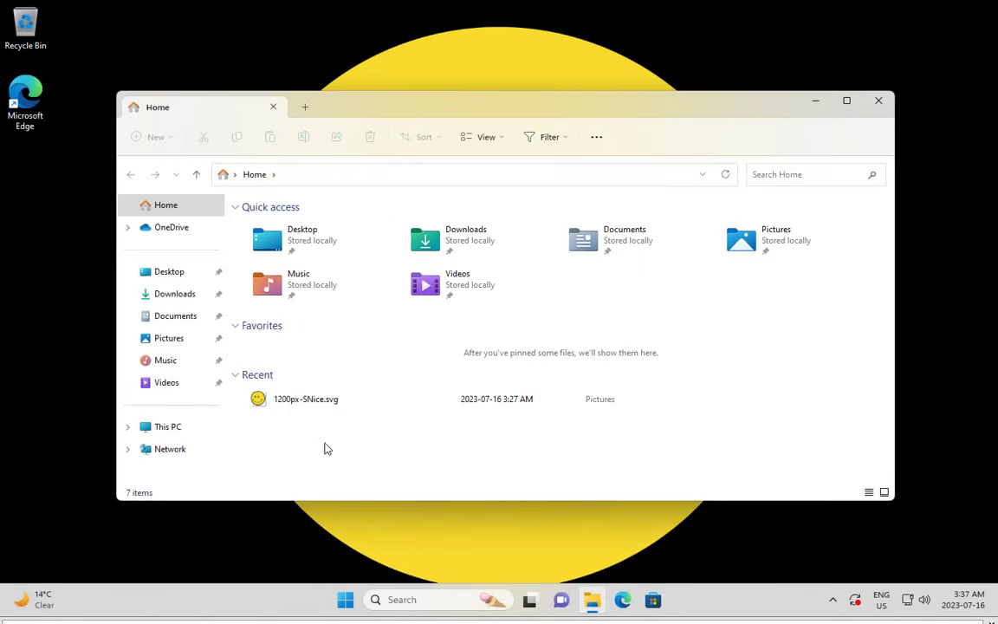
click(301, 175)
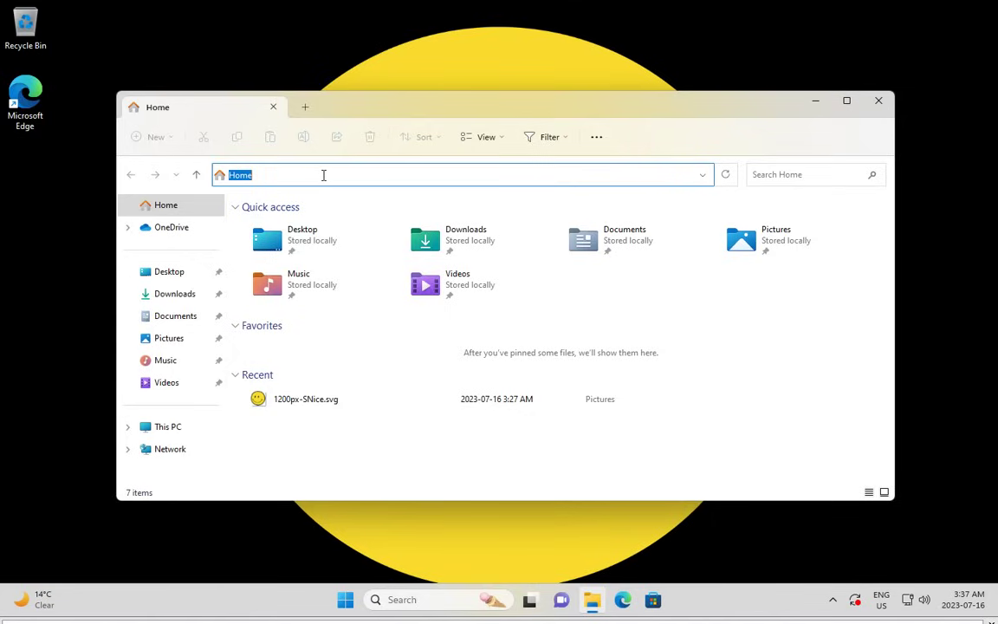
text(\\)
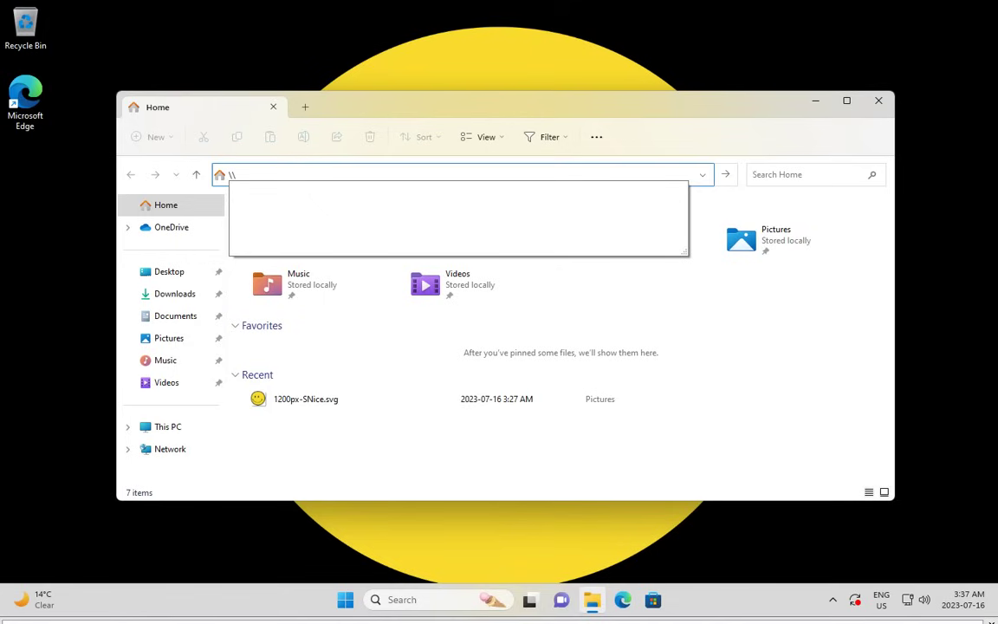
text(win11a)
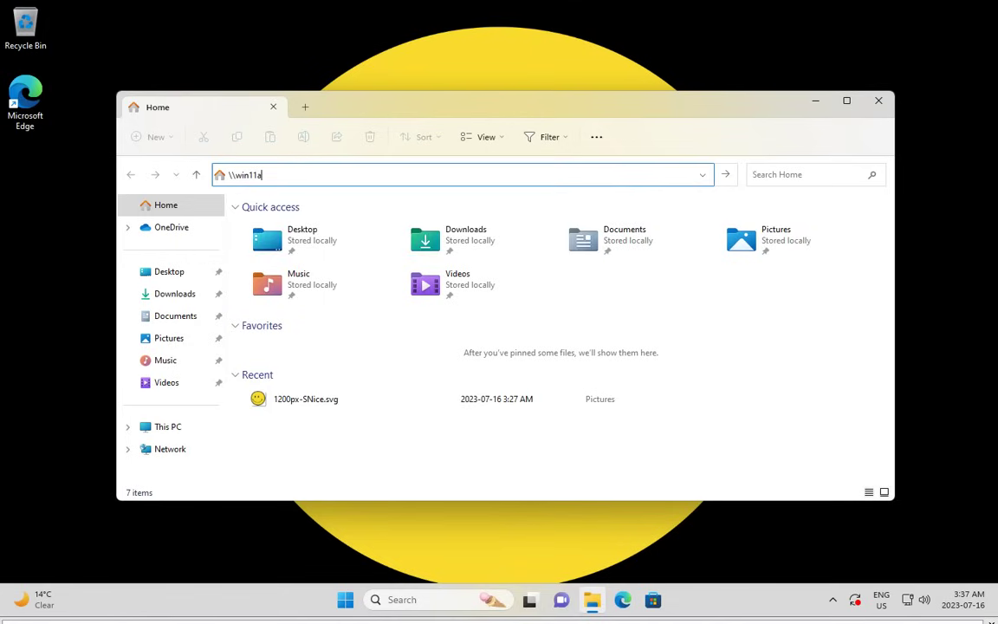
key(ctrl+a)
key(Return)
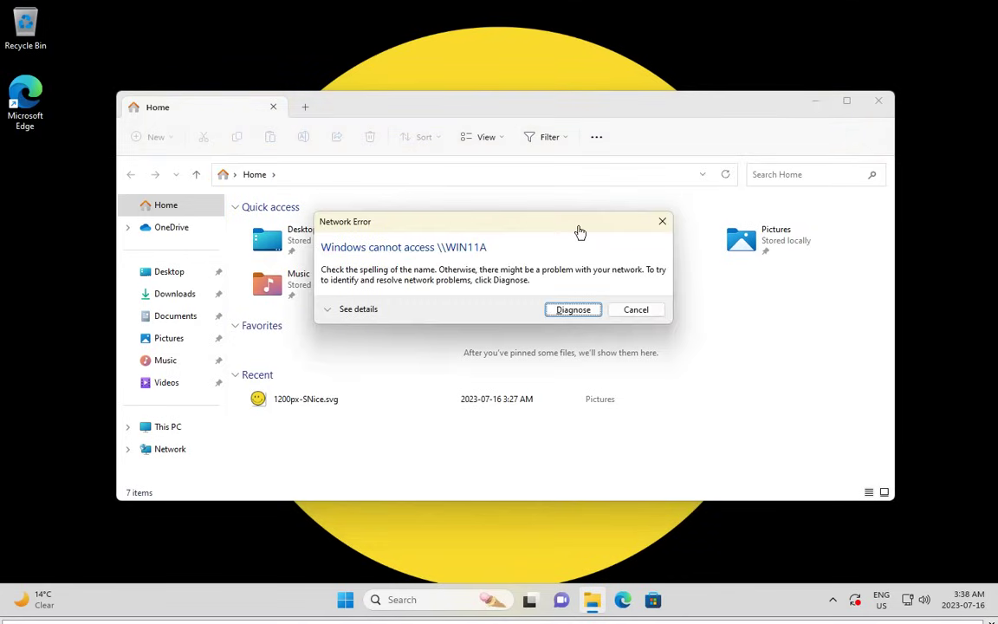
click(636, 310)
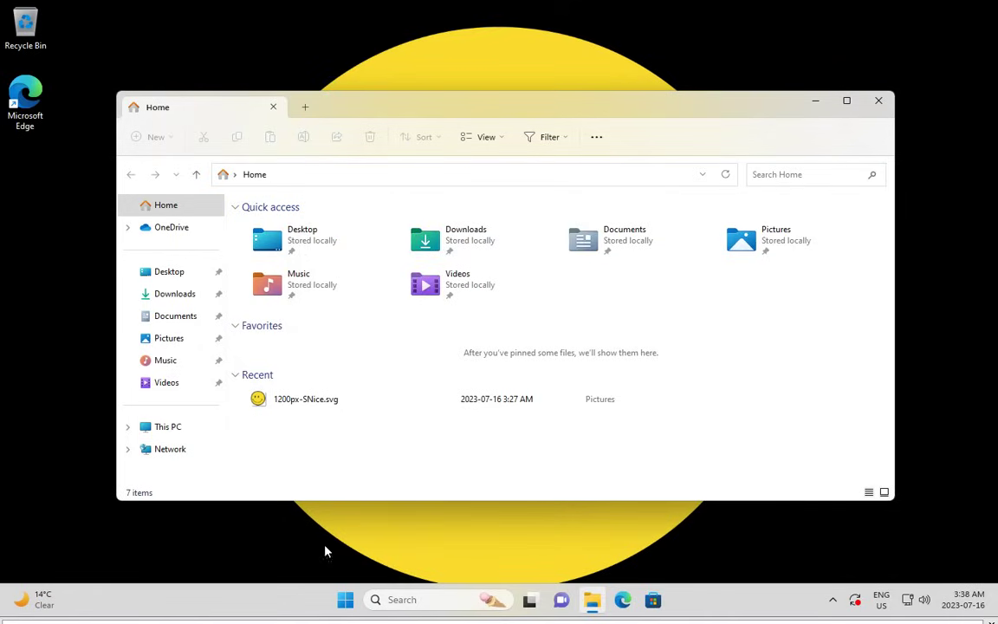
click(345, 600)
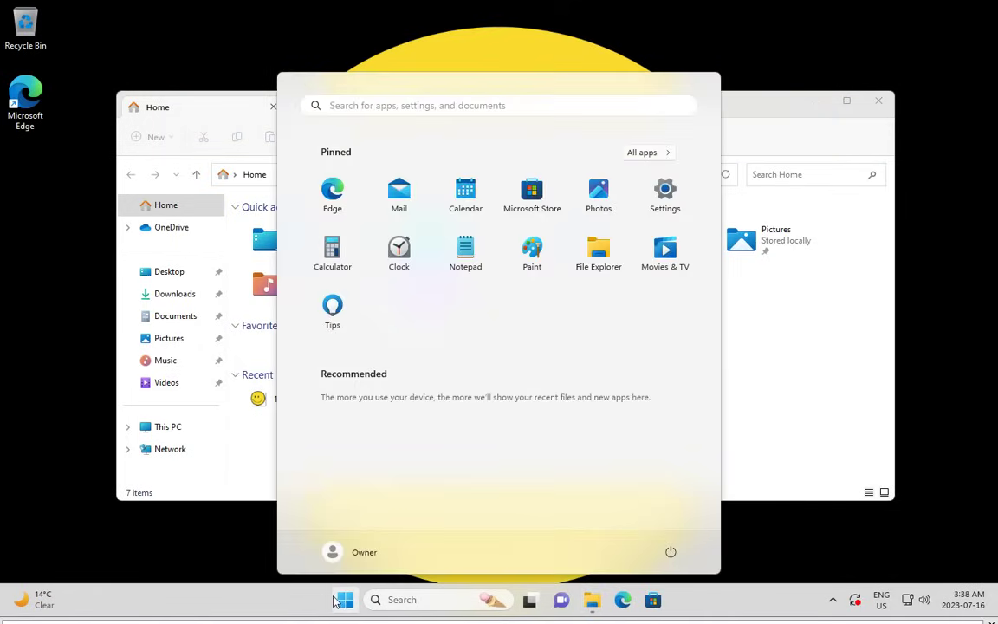
text(cont)
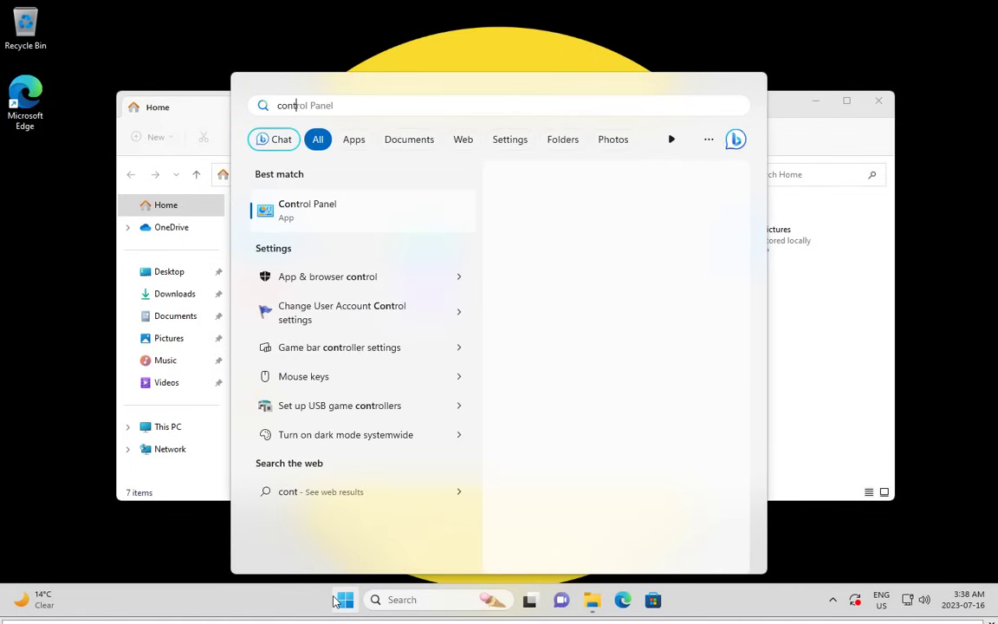
text(rol)
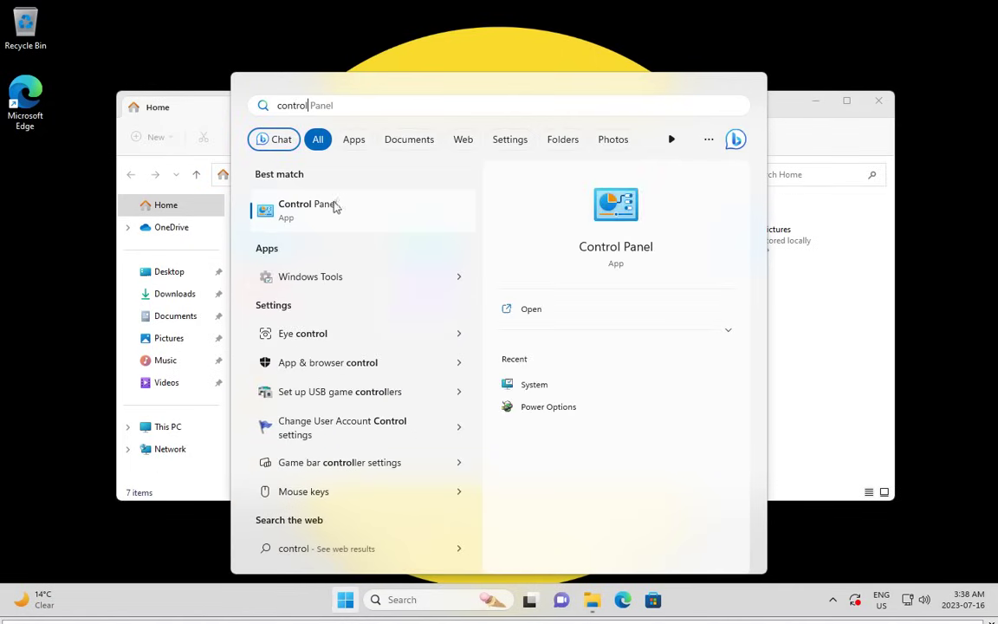
click(313, 208)
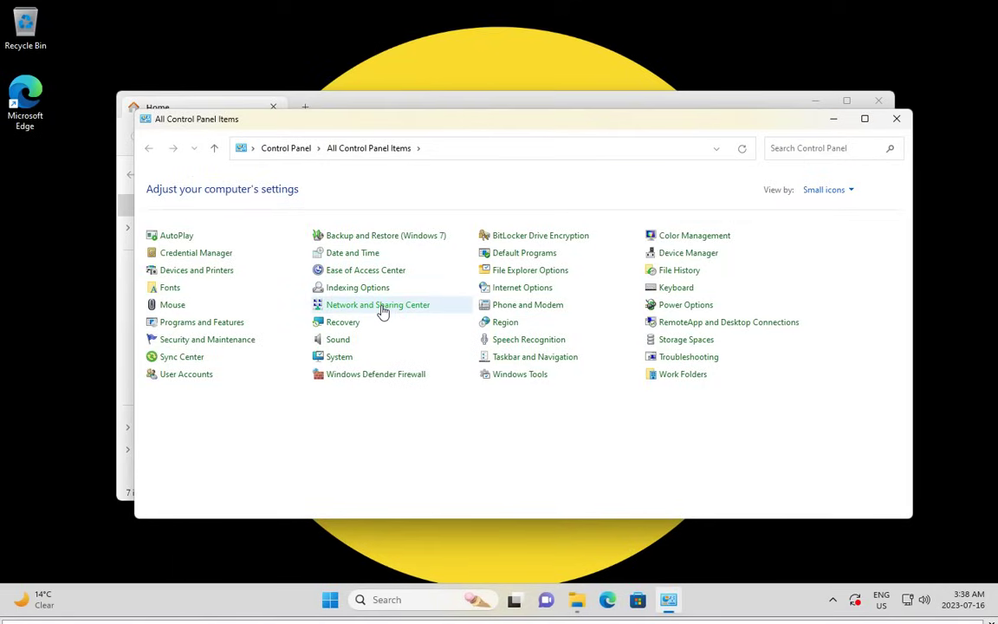
click(383, 308)
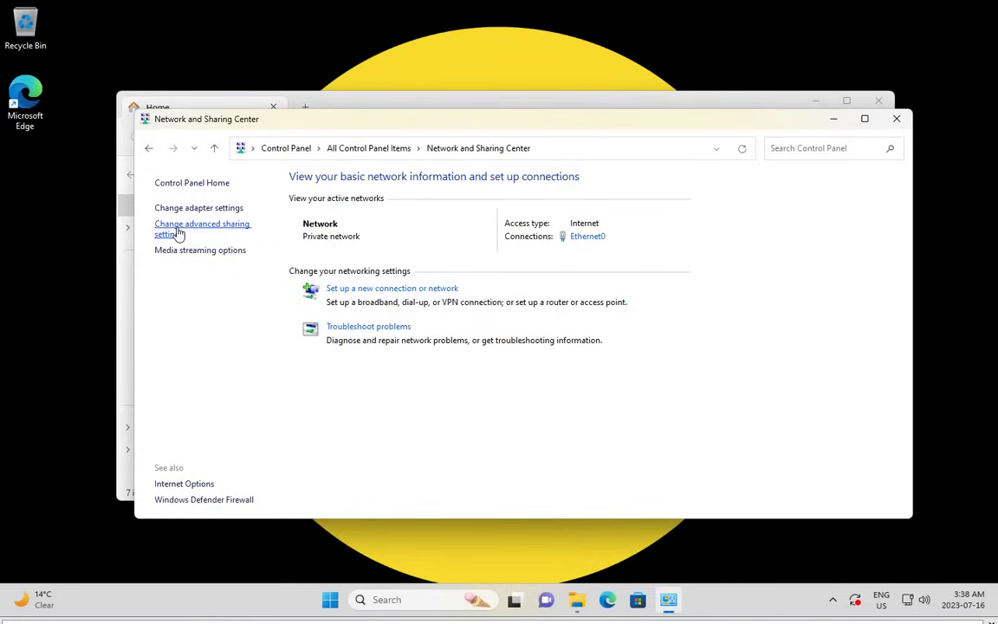
click(179, 232)
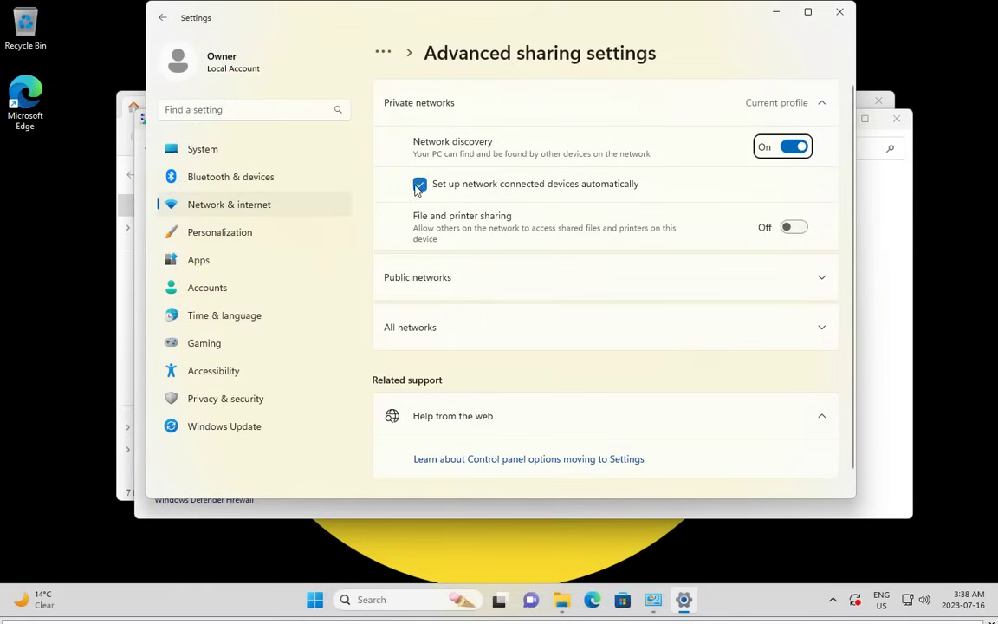
click(817, 328)
scroll(699, 401, down, 2)
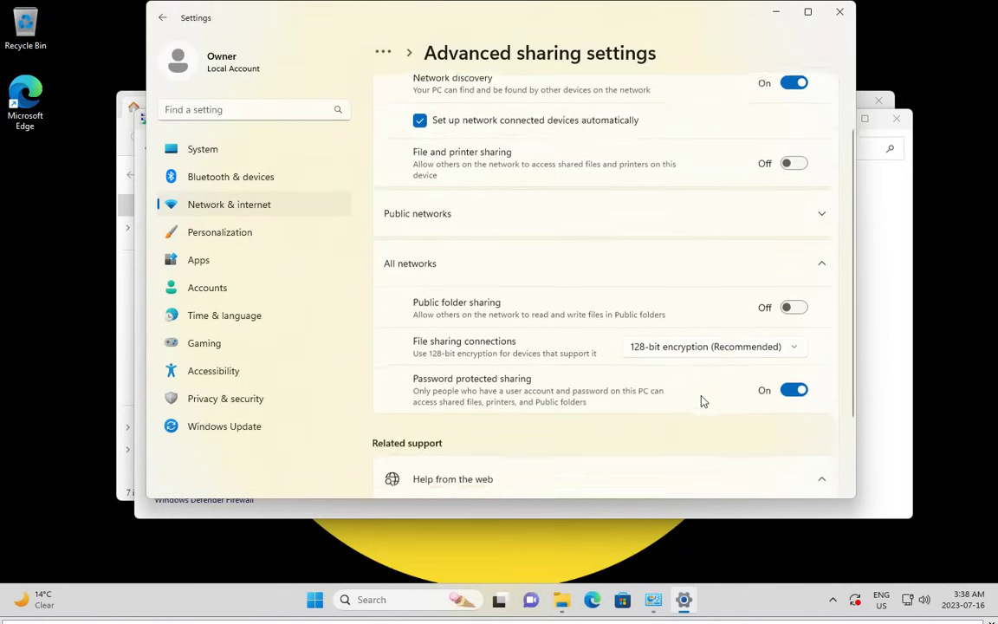
scroll(699, 401, down, 2)
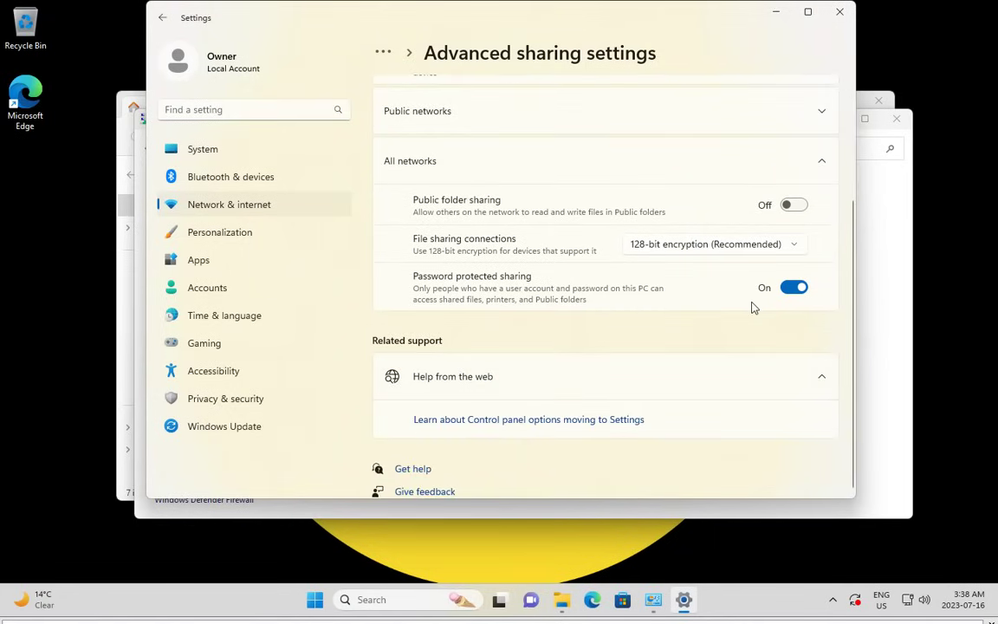
click(833, 21)
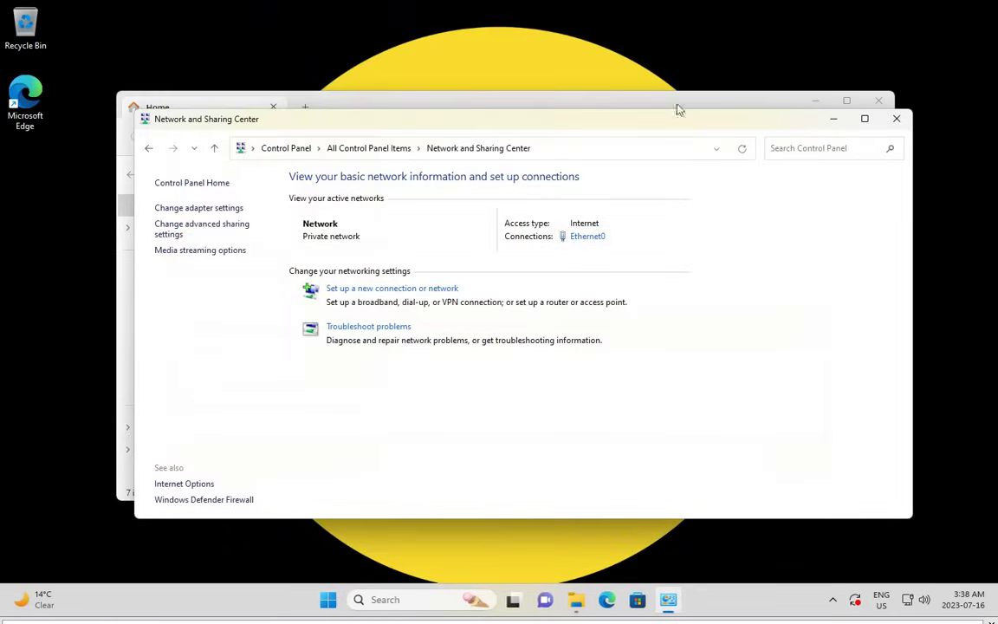
click(903, 125)
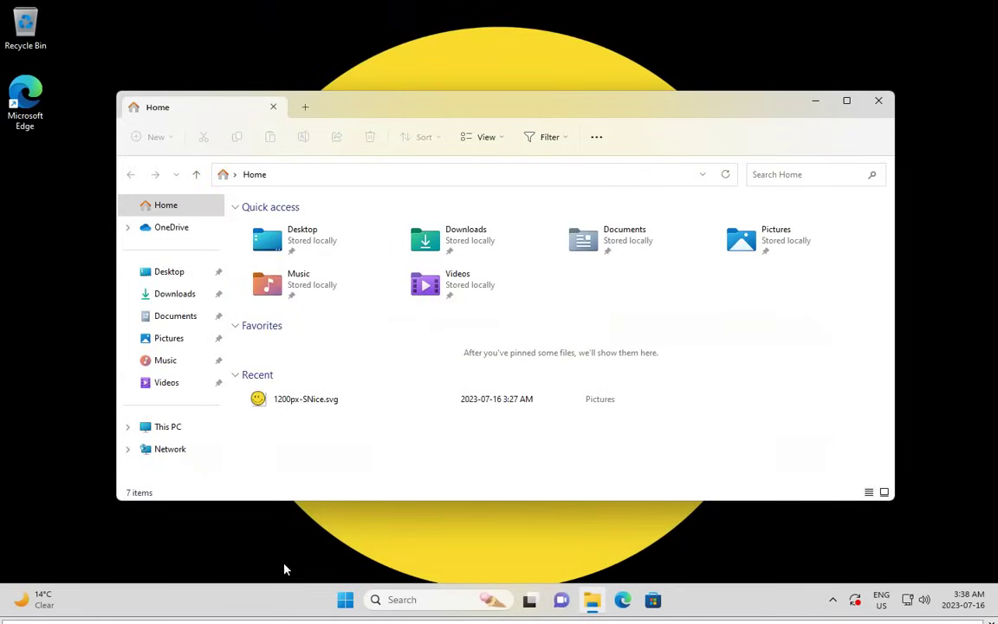
Open Control Panel by searching 'contorl' from Start.
right_click(345, 607)
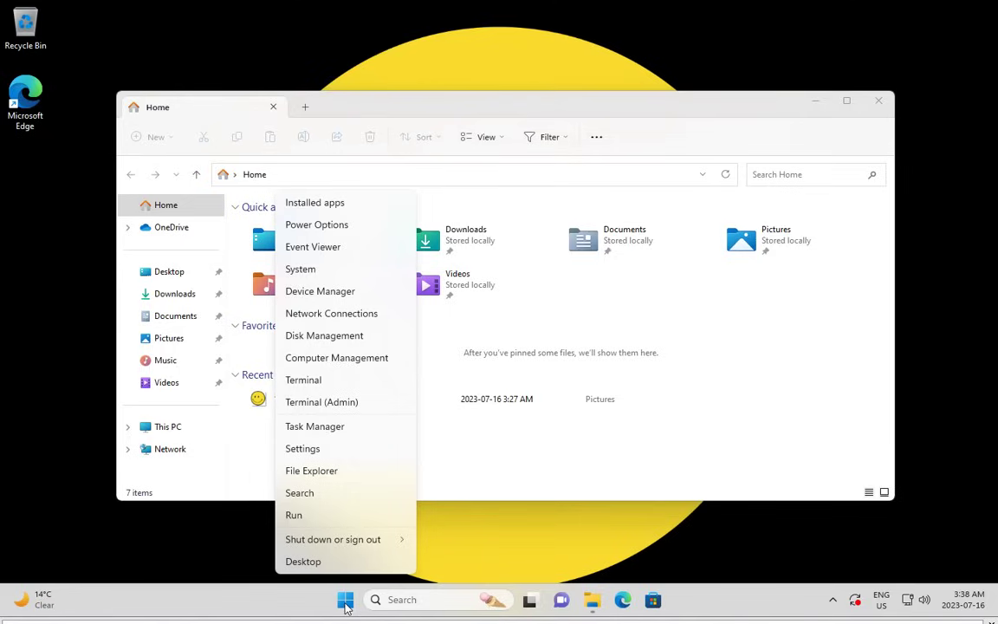
click(345, 606)
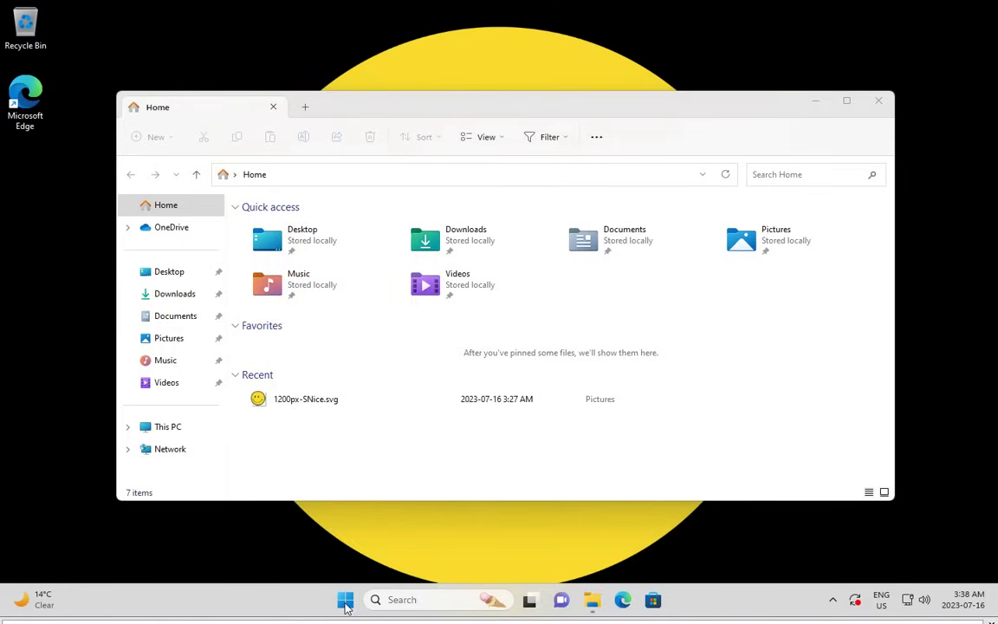
text(co)
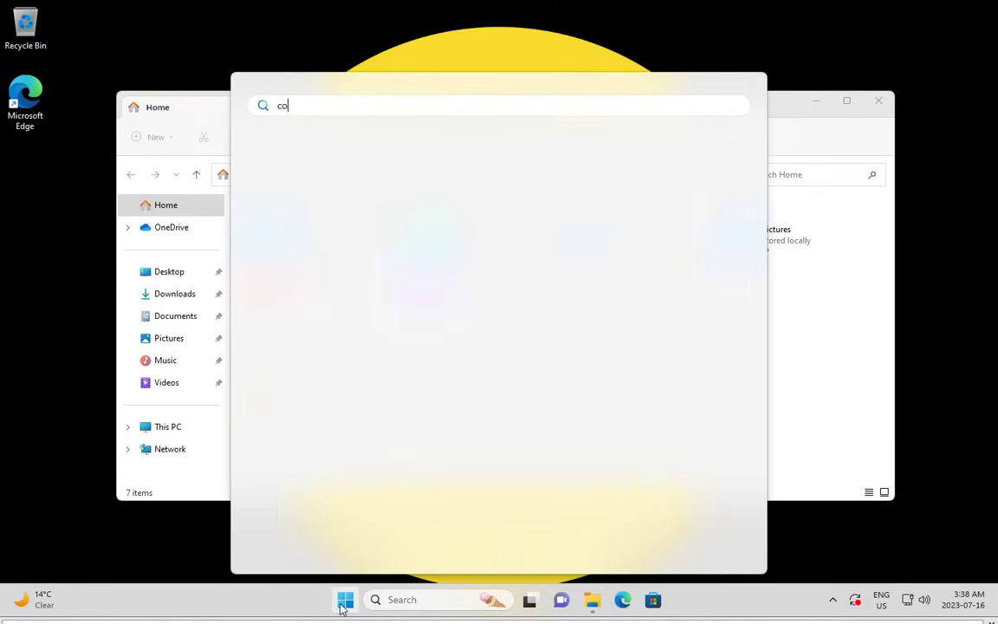
text(ntorl)
key(Return)
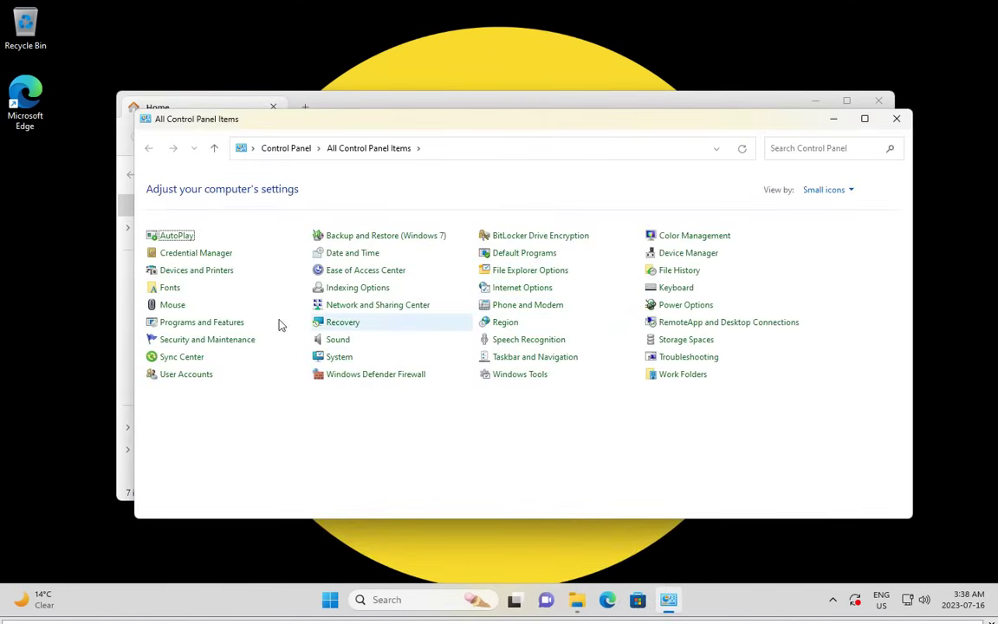
Enable SMB 1.0/CIFS File Sharing Support in Windows Features and confirm.
click(200, 322)
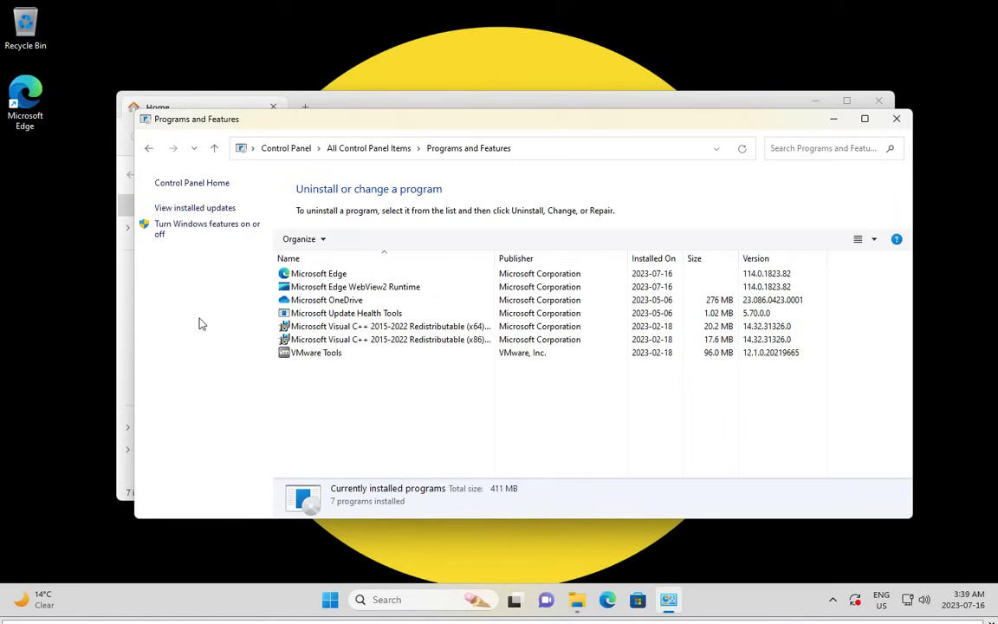
click(173, 230)
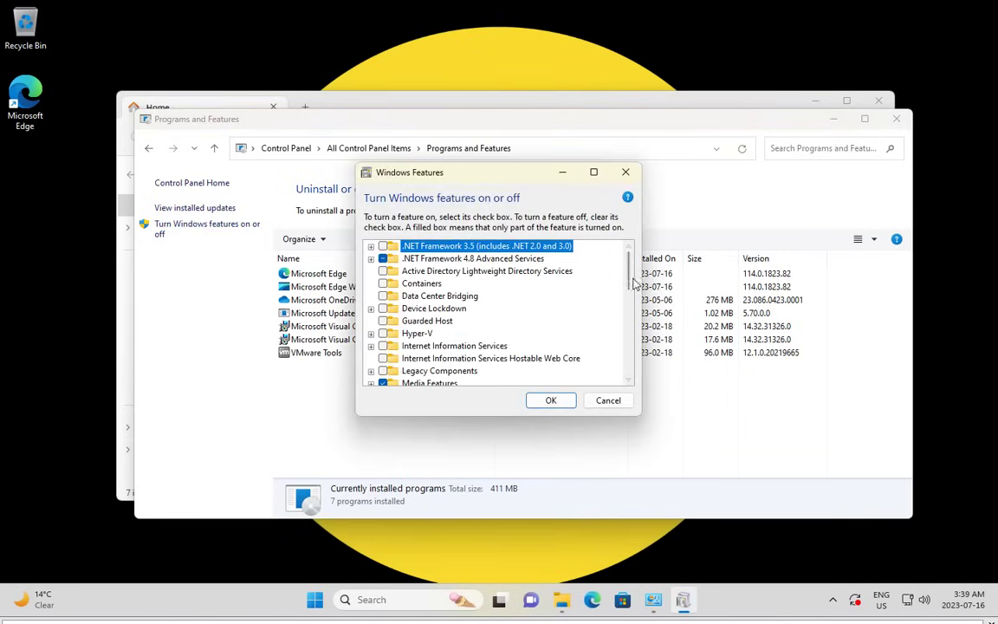
drag(629, 282, 630, 319)
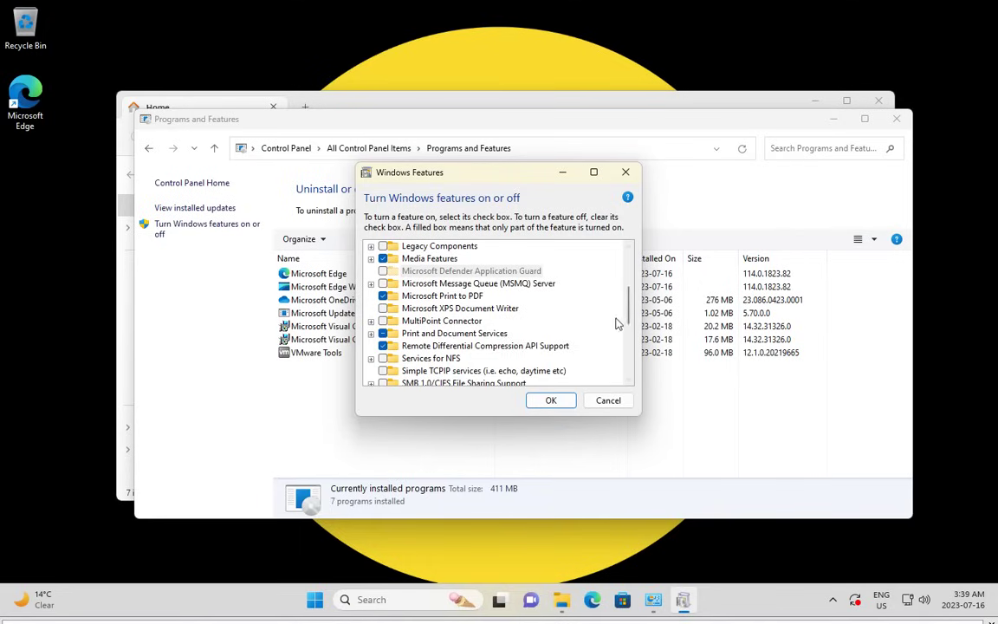
drag(631, 316, 632, 329)
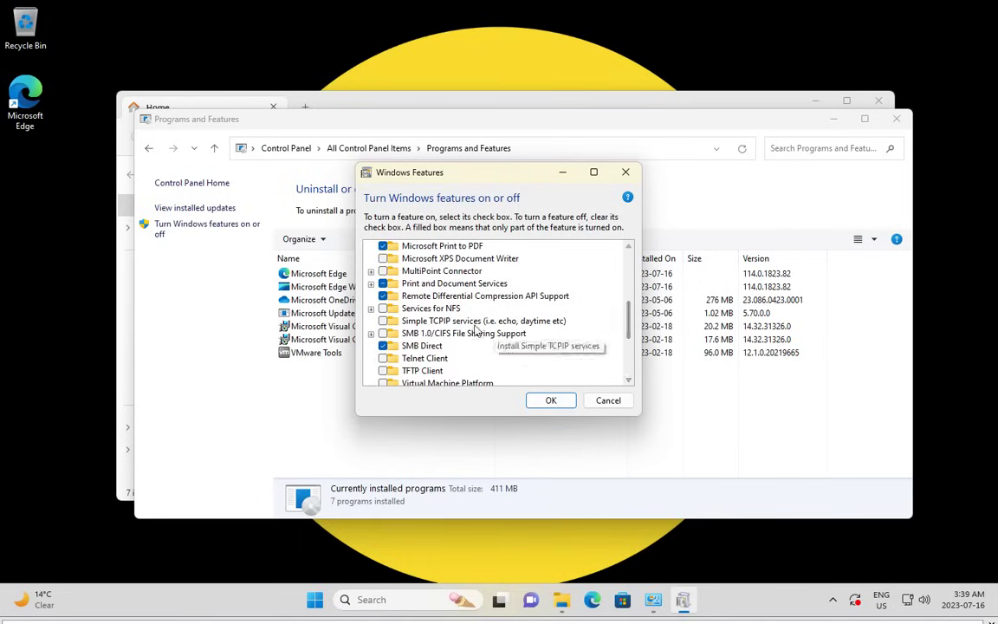
click(383, 335)
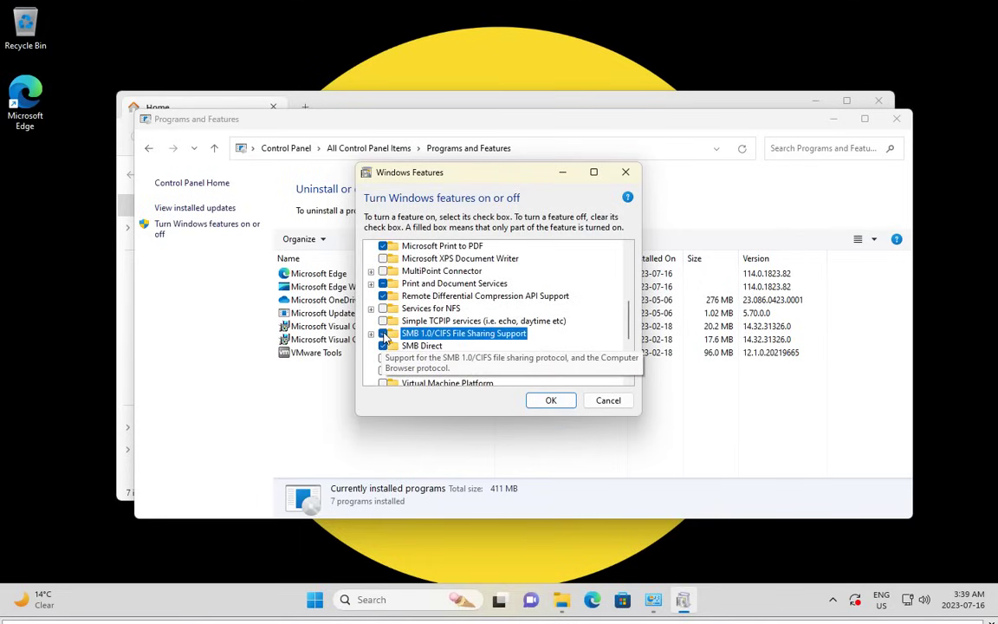
click(547, 403)
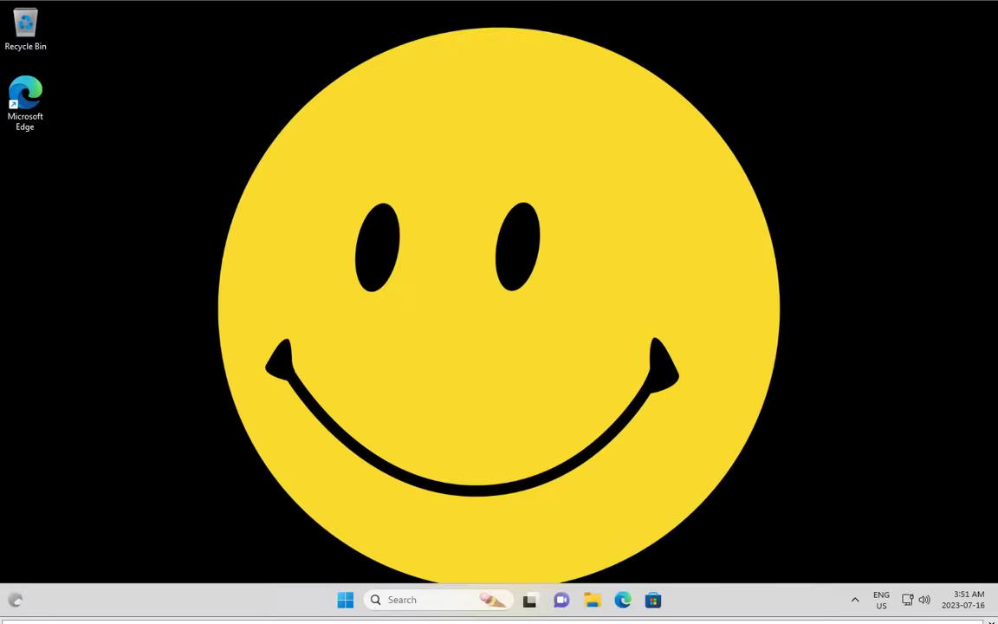
Launch File Explorer from the Win+X menu after the restart.
right_click(345, 601)
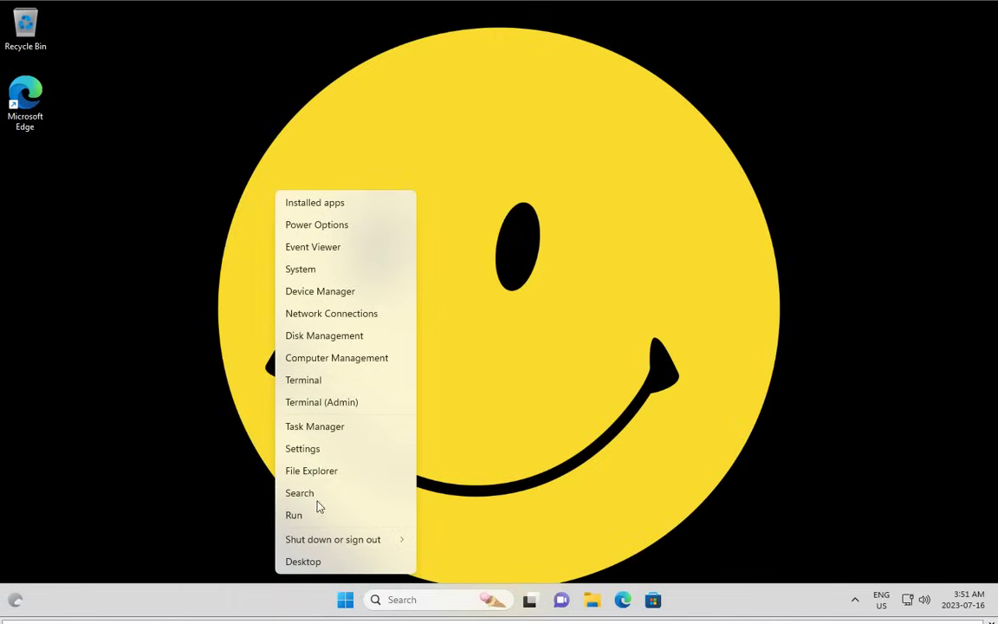
click(318, 476)
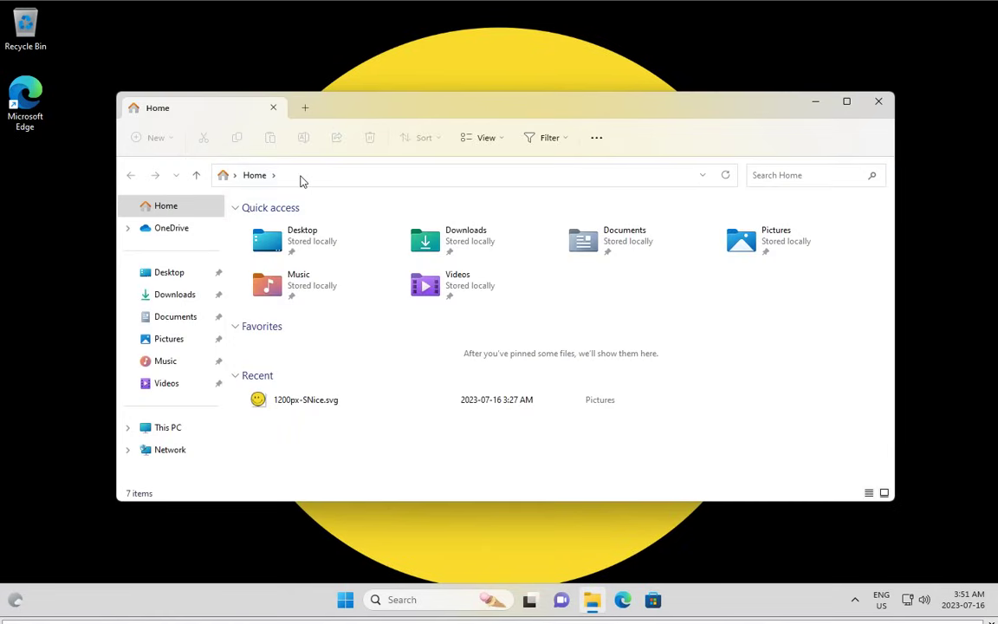
click(302, 176)
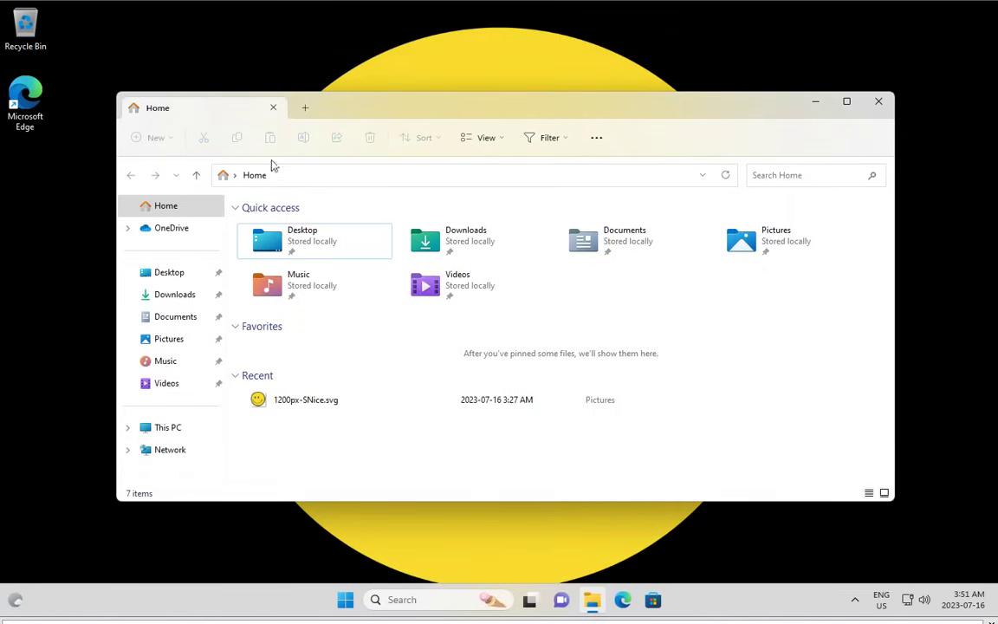
Browse to \\win11a and open its shared Documents folder.
click(275, 177)
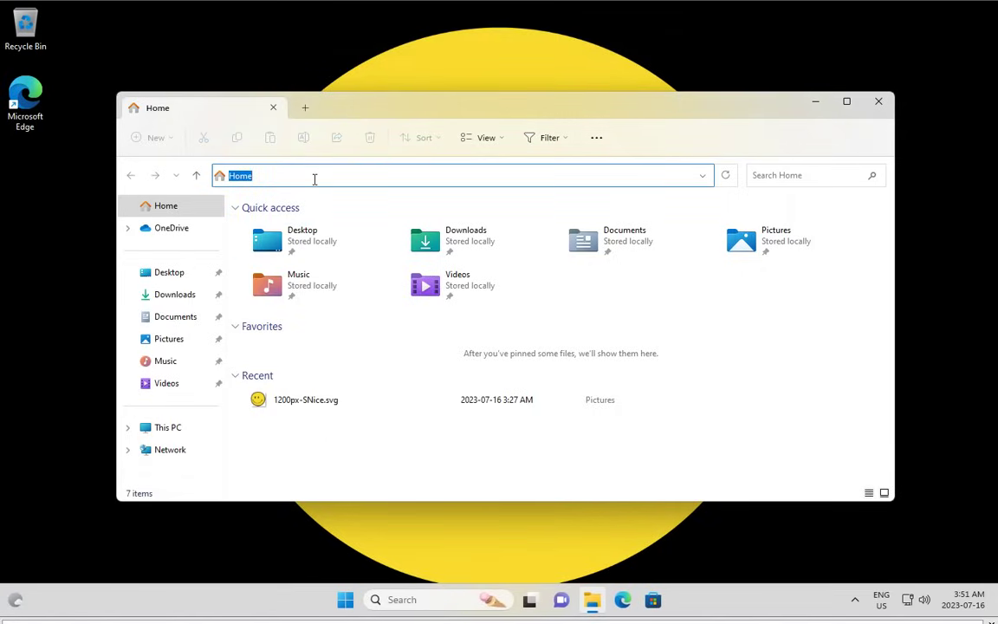
text(\\win11a)
key(Return)
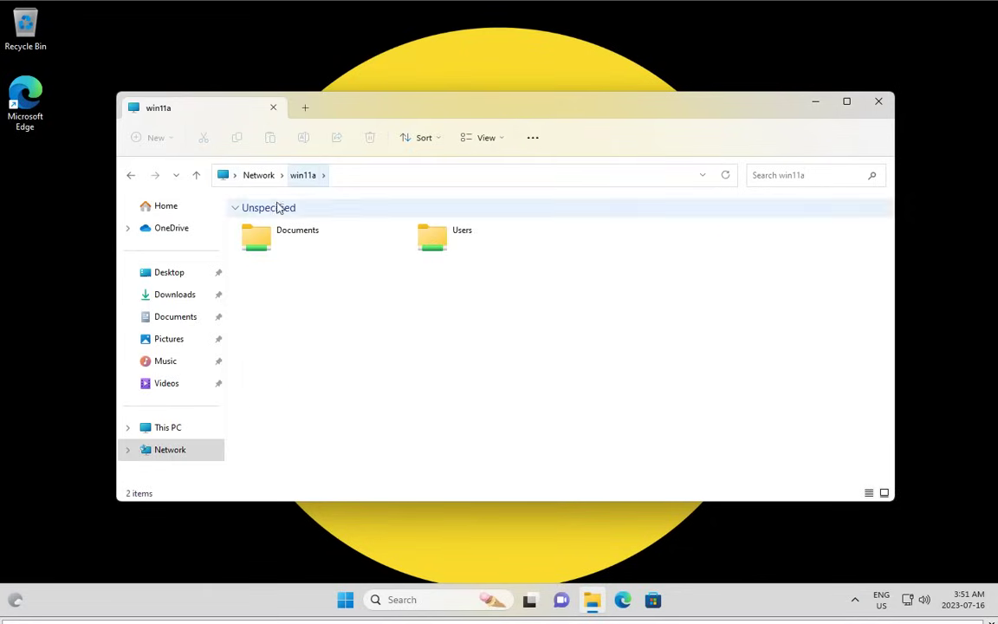
double_click(262, 245)
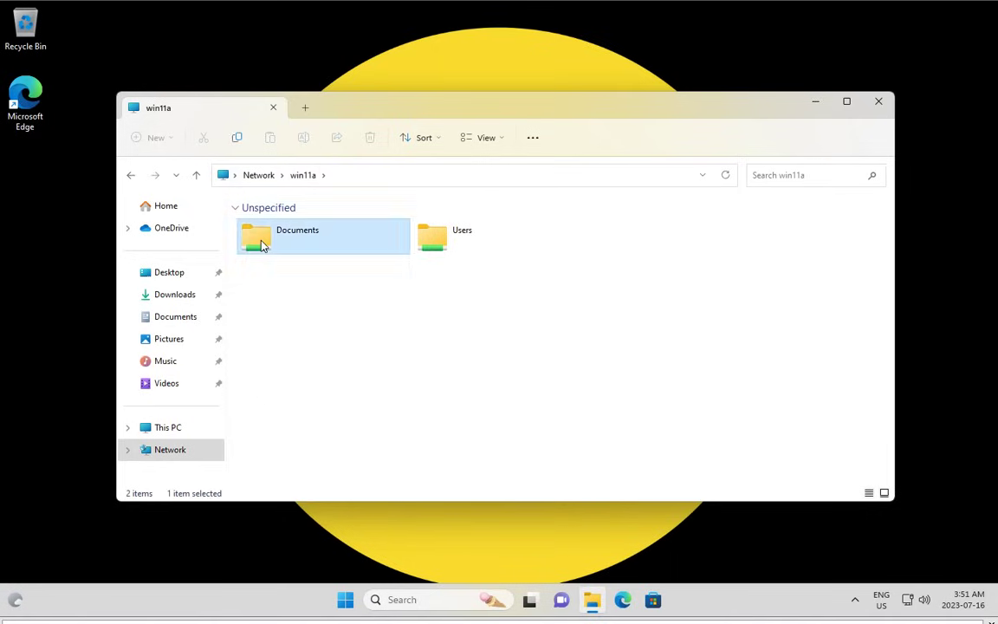
Copy the \\win11a\Documents network path to the clipboard.
click(410, 176)
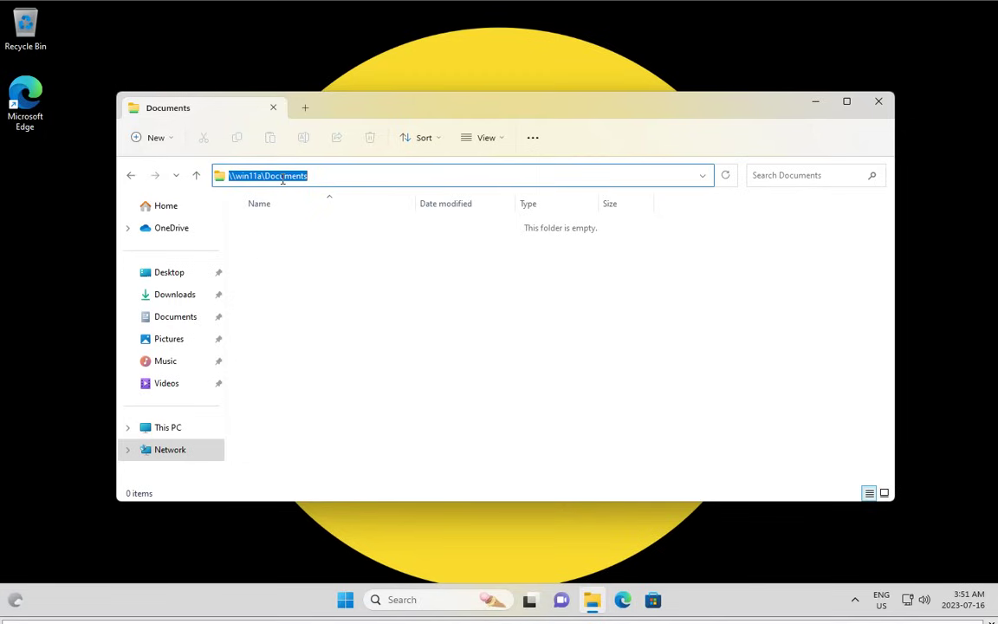
right_click(283, 177)
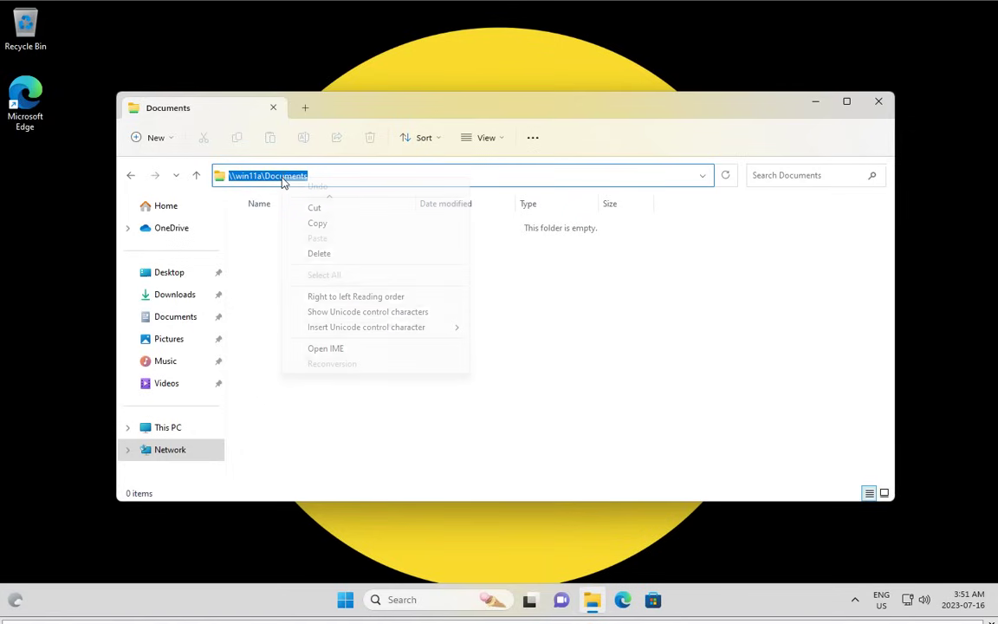
click(318, 223)
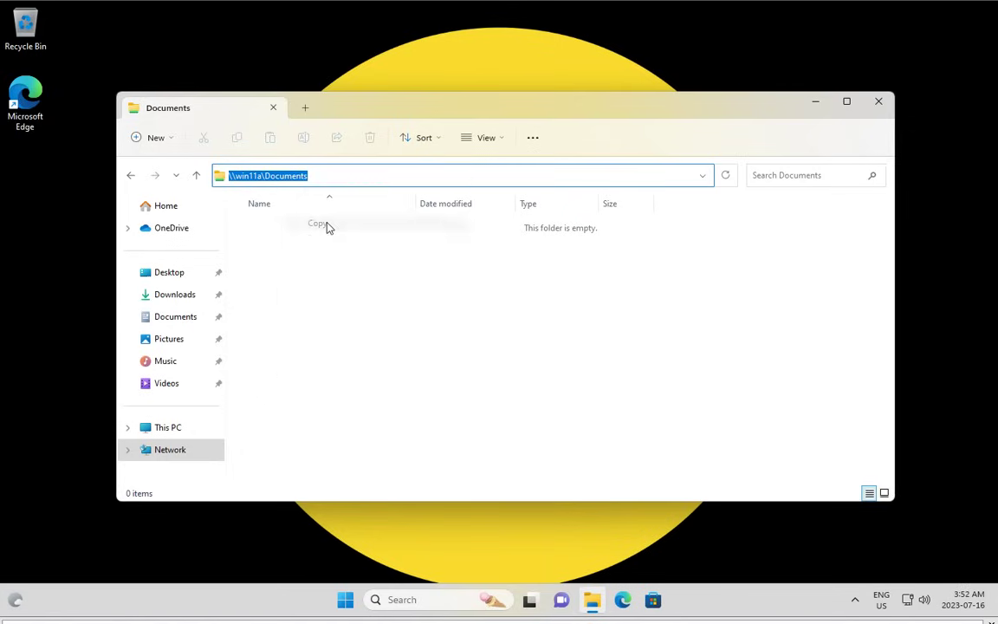
Show This PC and maximize its File Explorer window.
click(162, 430)
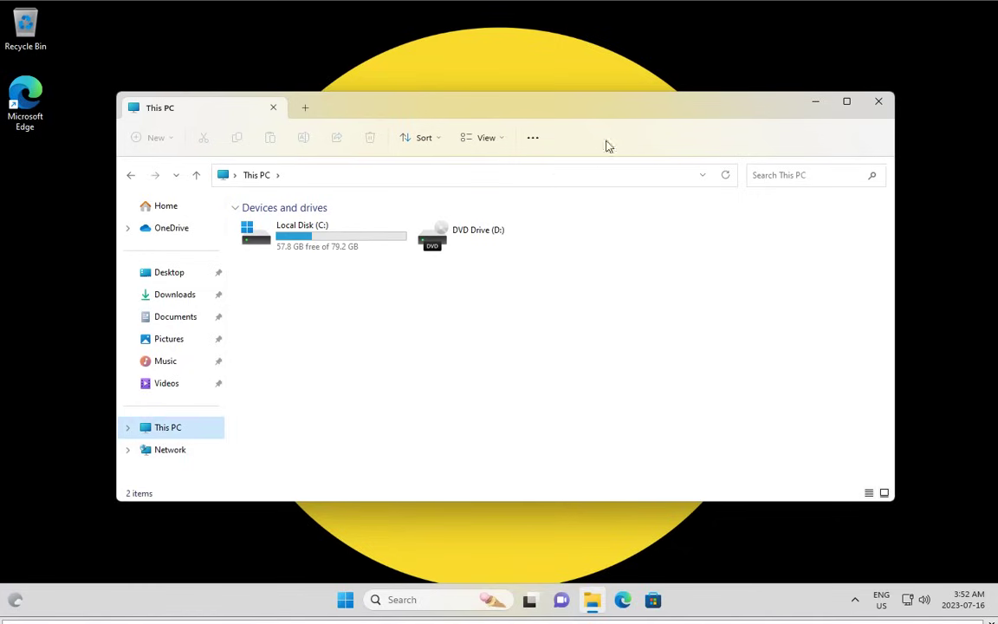
click(847, 102)
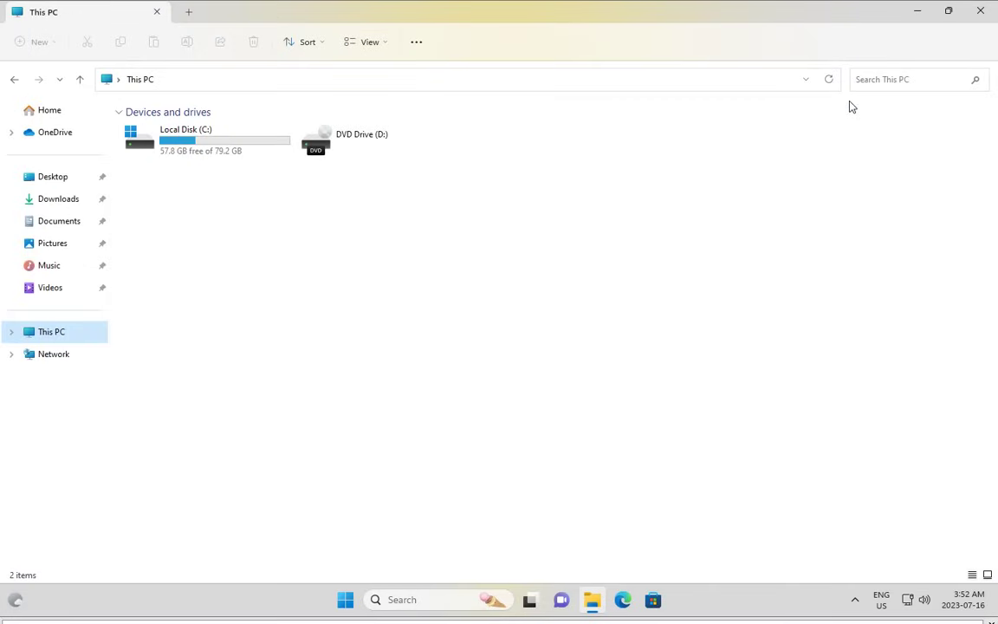
click(416, 45)
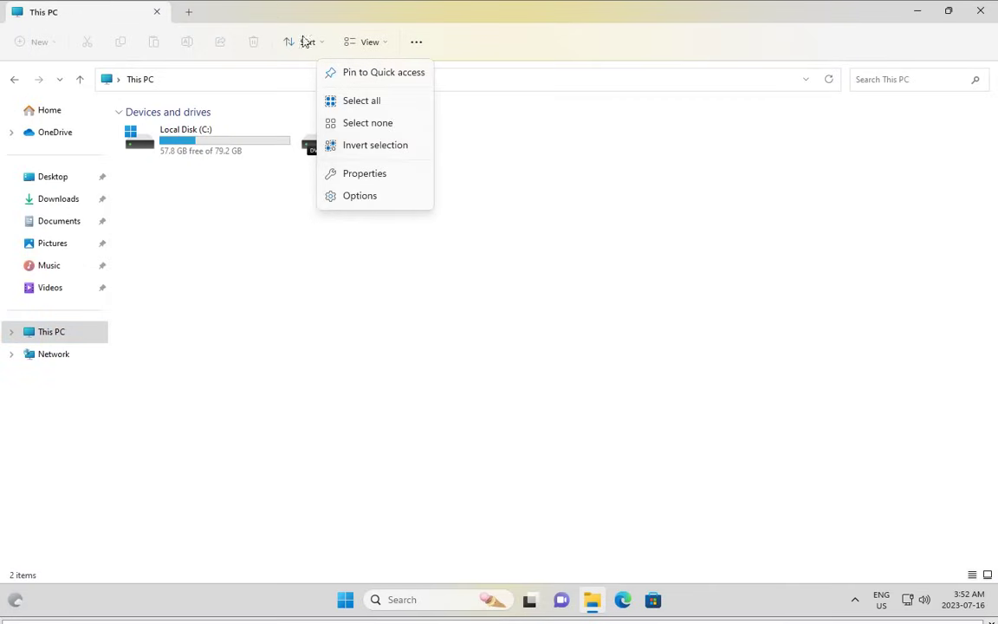
click(48, 336)
Open Map network drive from This PC's context menu.
right_click(46, 336)
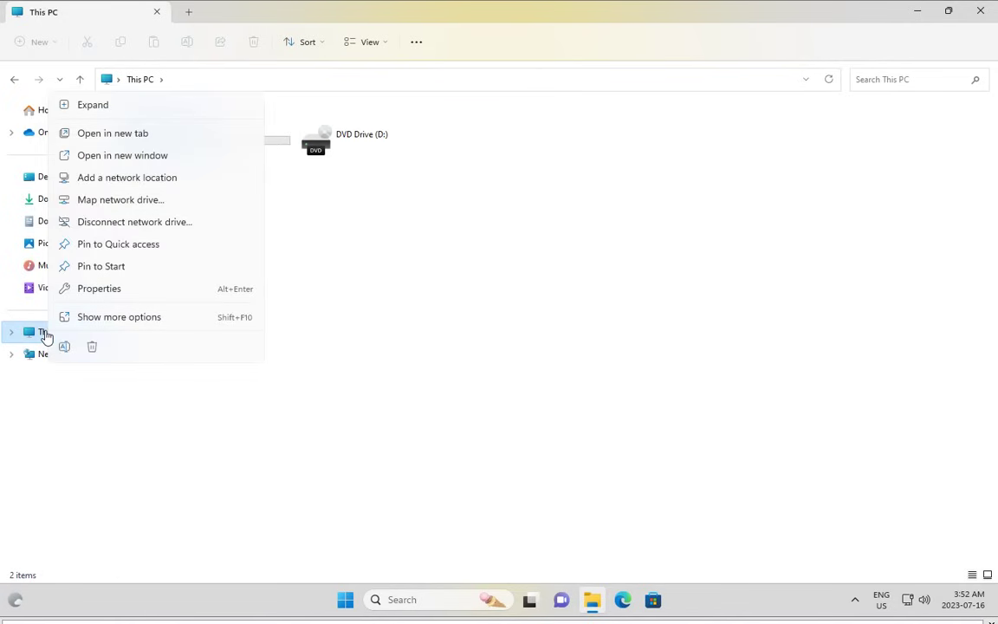
click(102, 319)
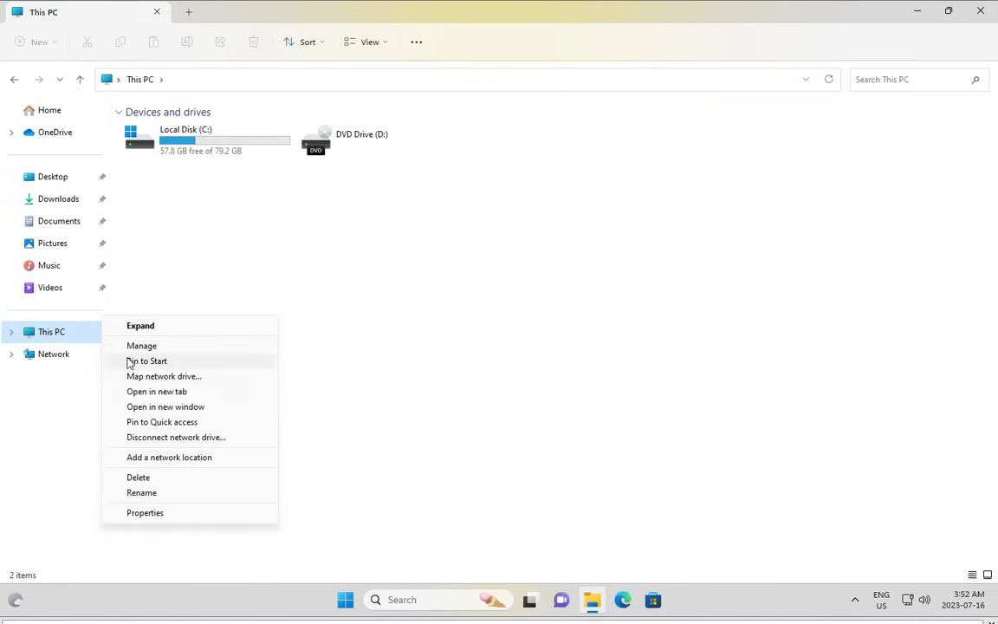
right_click(38, 336)
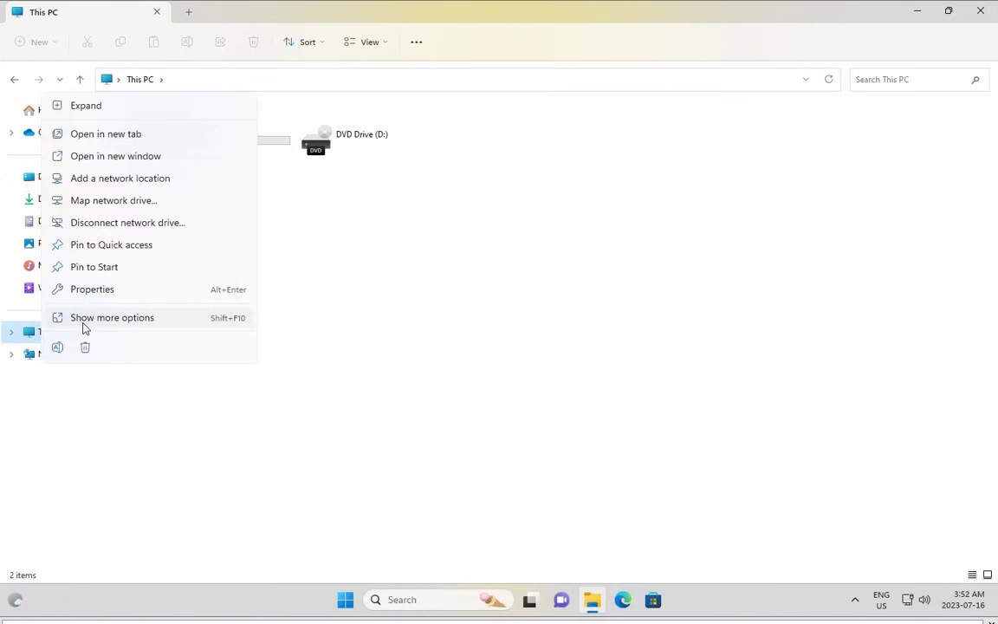
click(111, 202)
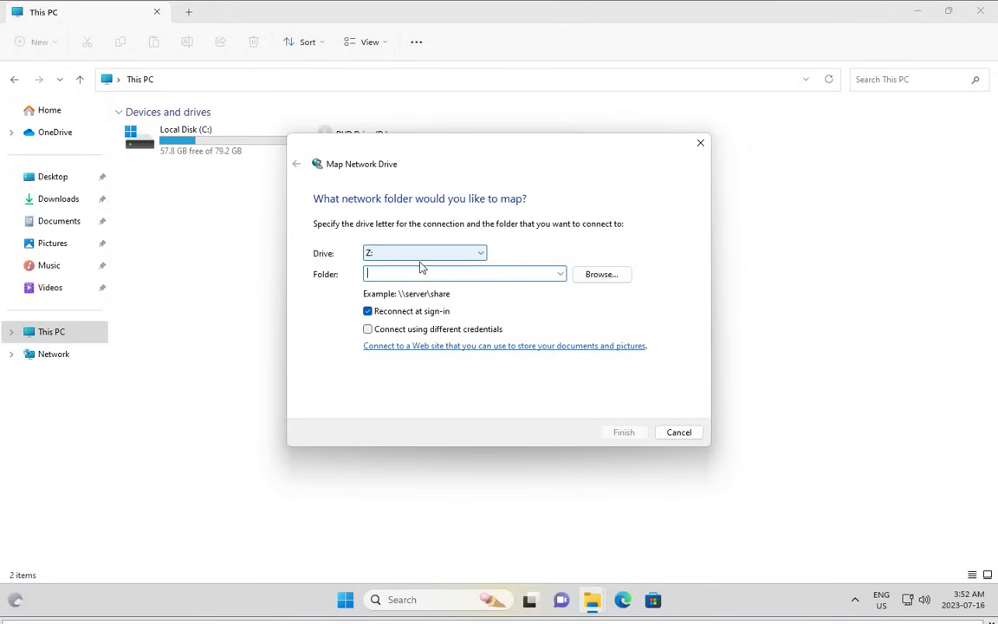
Map the \\win11a\Documents share to drive letter Z:, opening it in a new window.
click(480, 254)
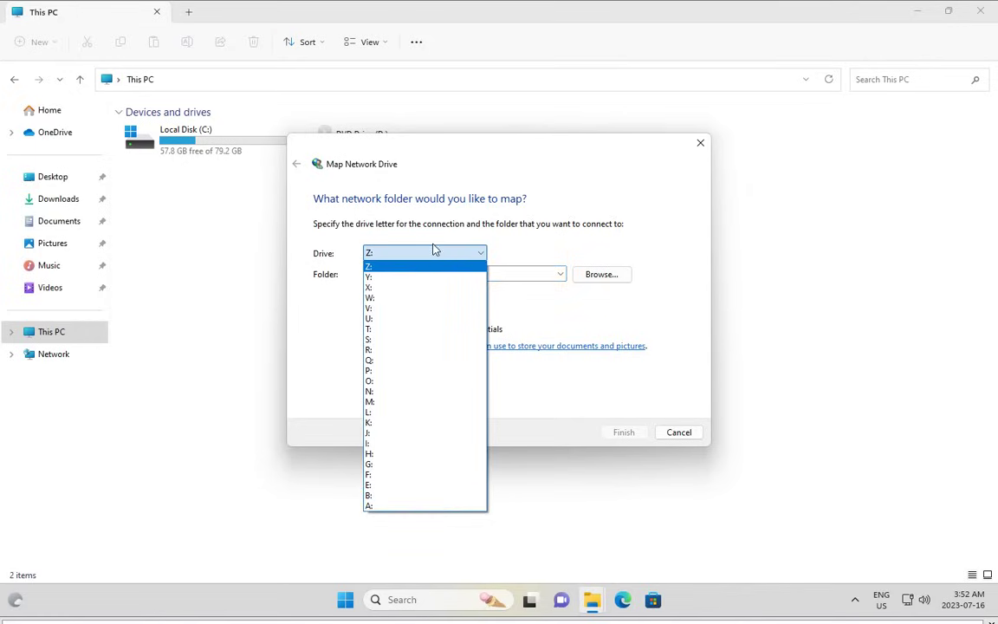
click(537, 250)
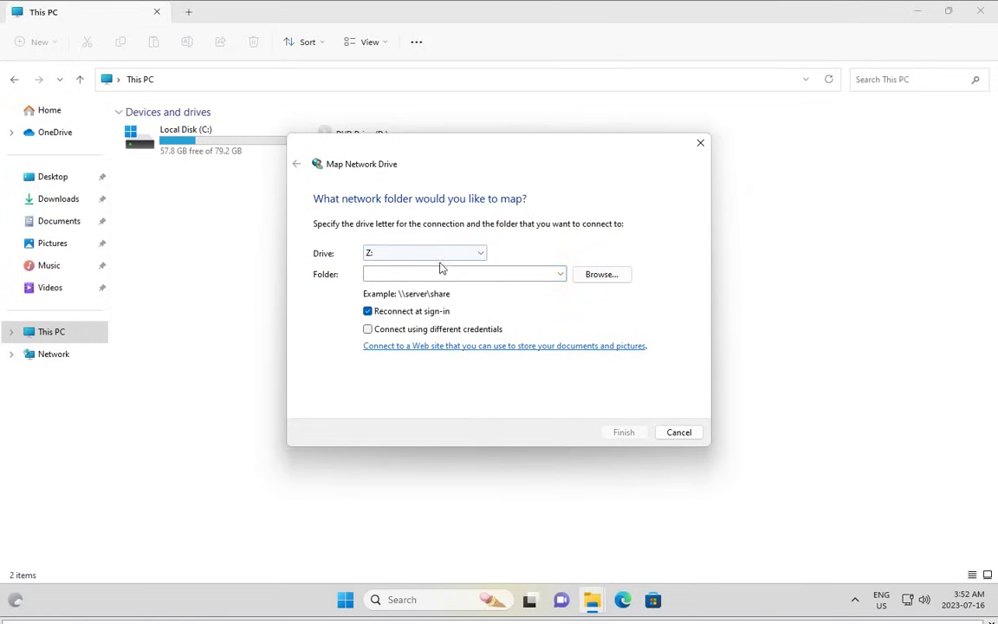
click(379, 274)
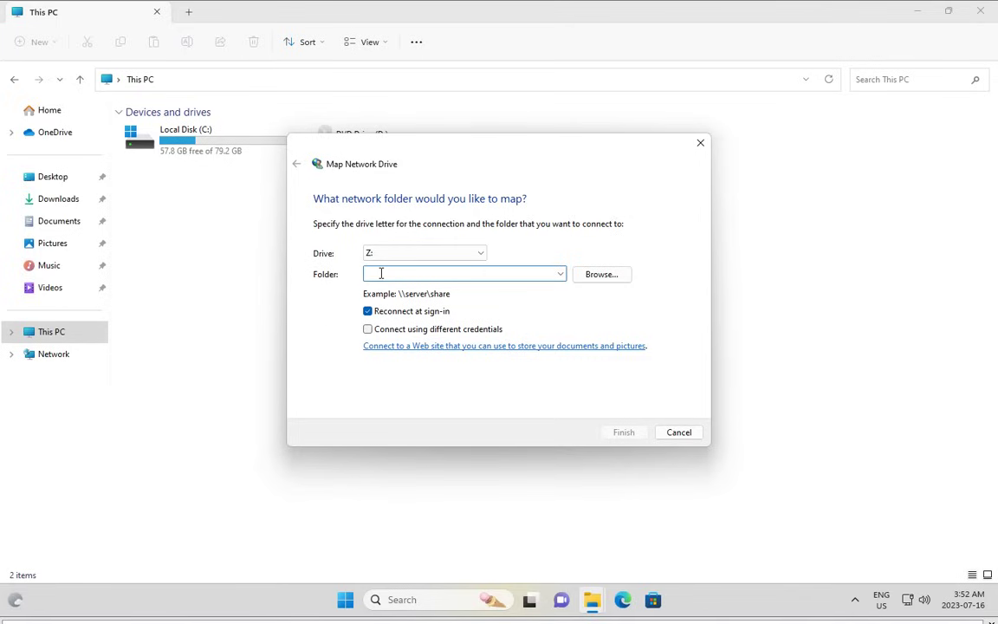
right_click(380, 273)
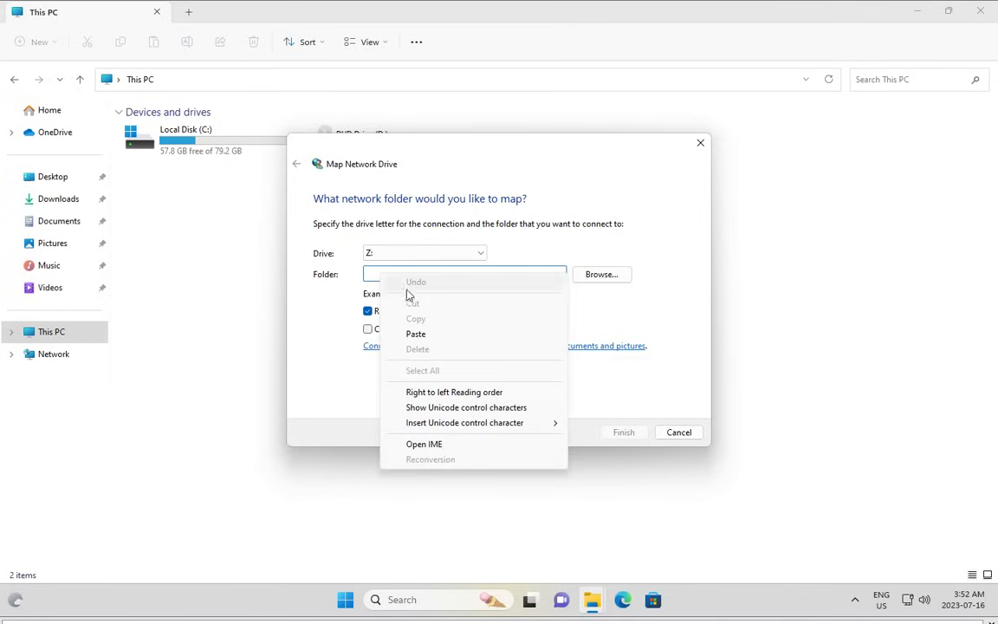
click(416, 335)
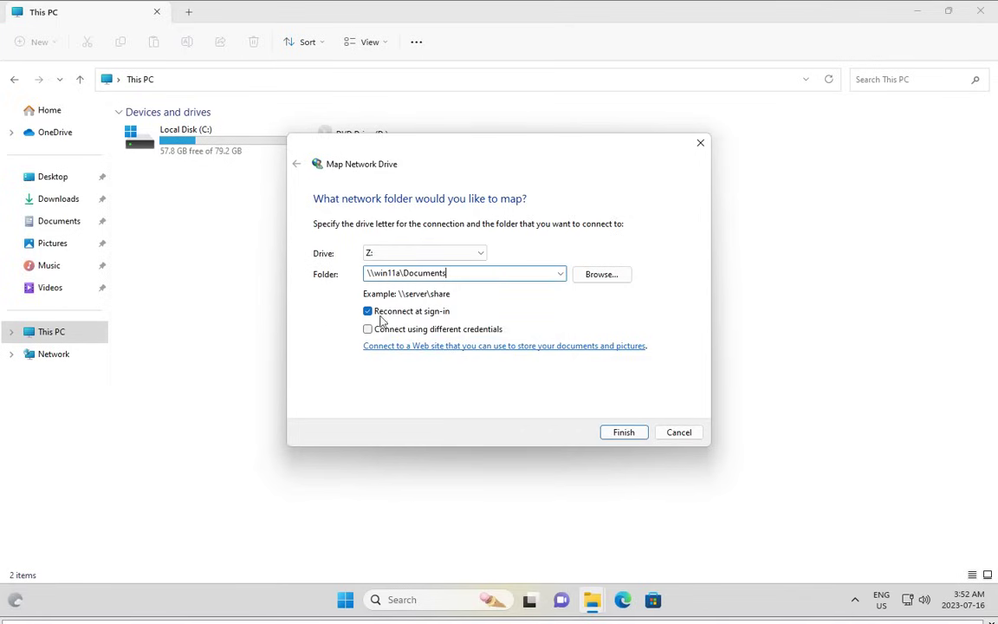
click(623, 433)
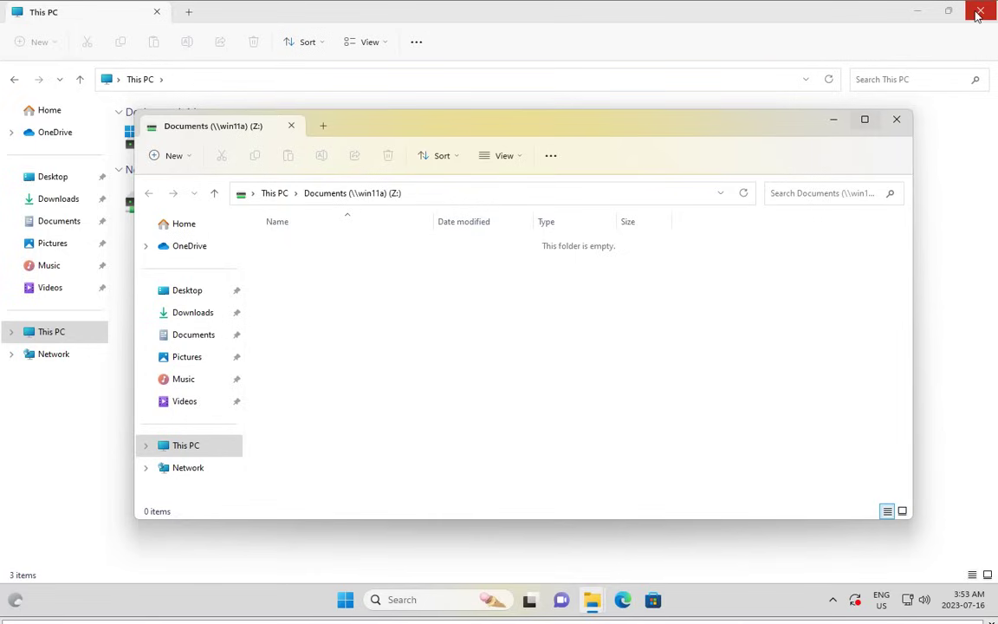
Create a text document named 'System B Was Here' in the maximized Z: drive window.
click(978, 14)
click(865, 122)
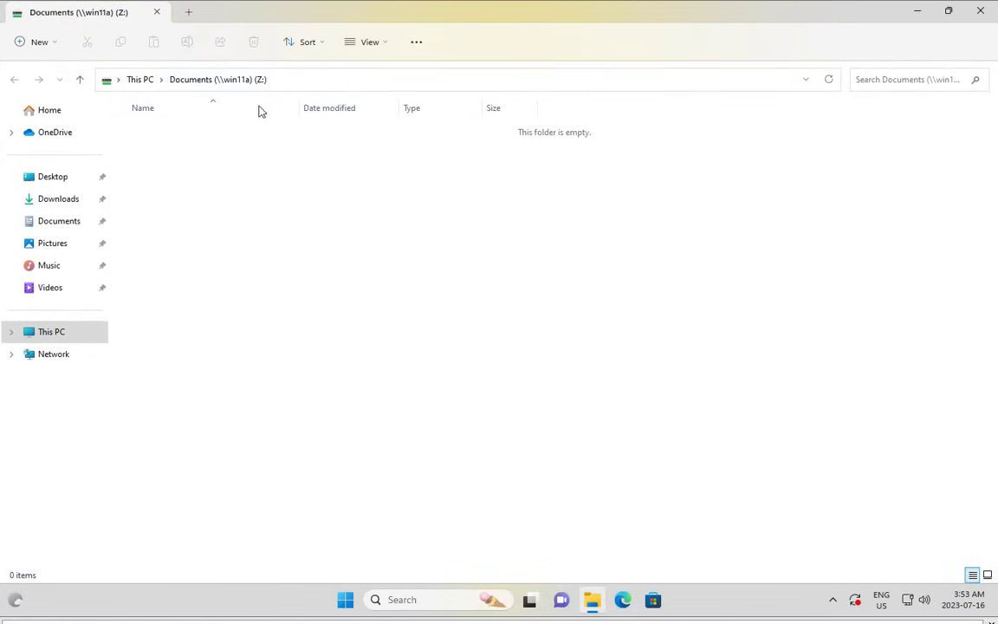
right_click(190, 173)
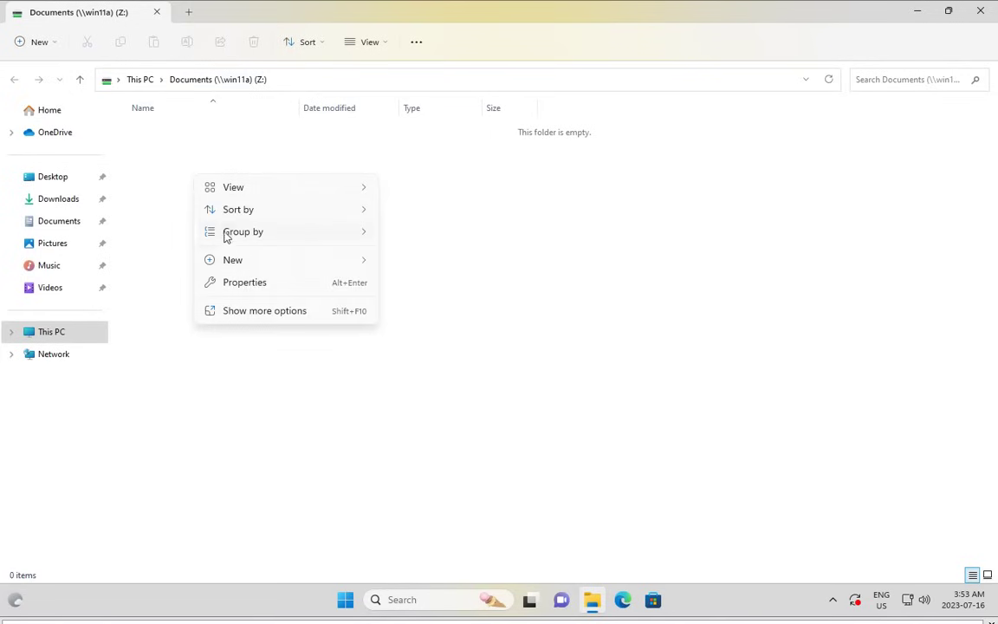
mouse_move(260, 260)
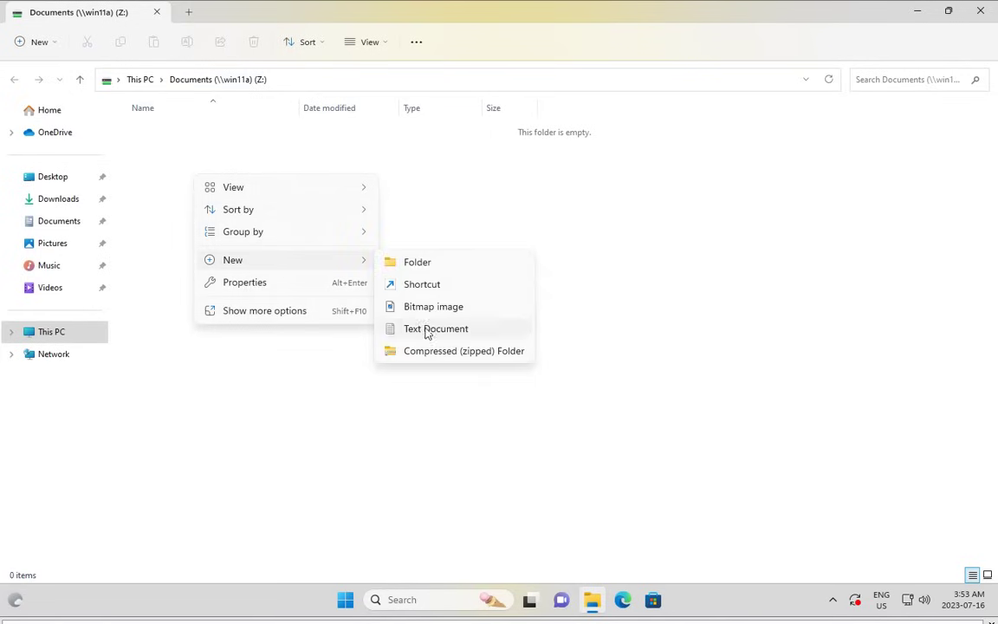
click(425, 329)
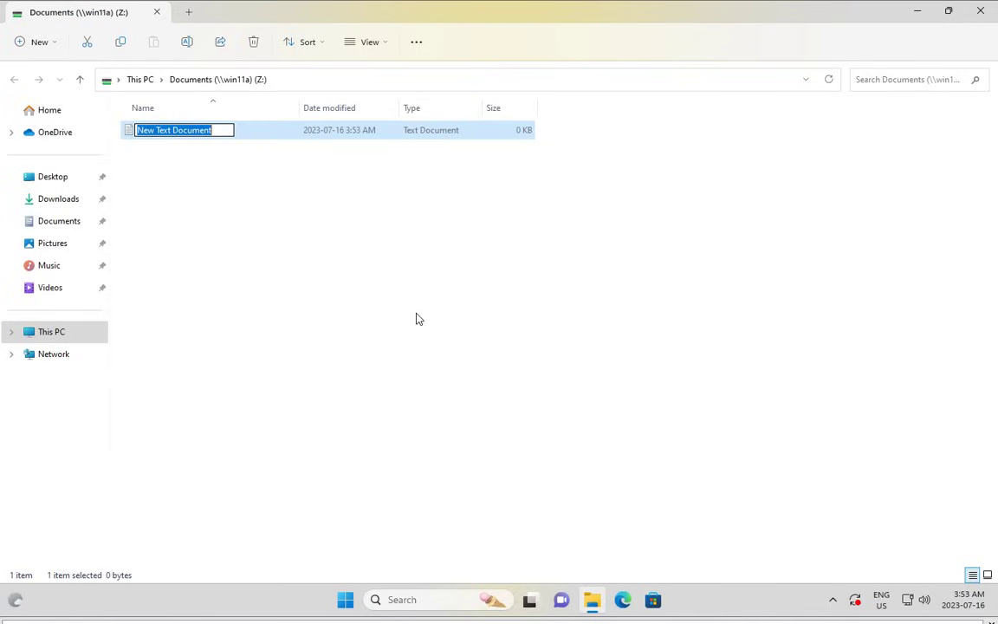
text(S)
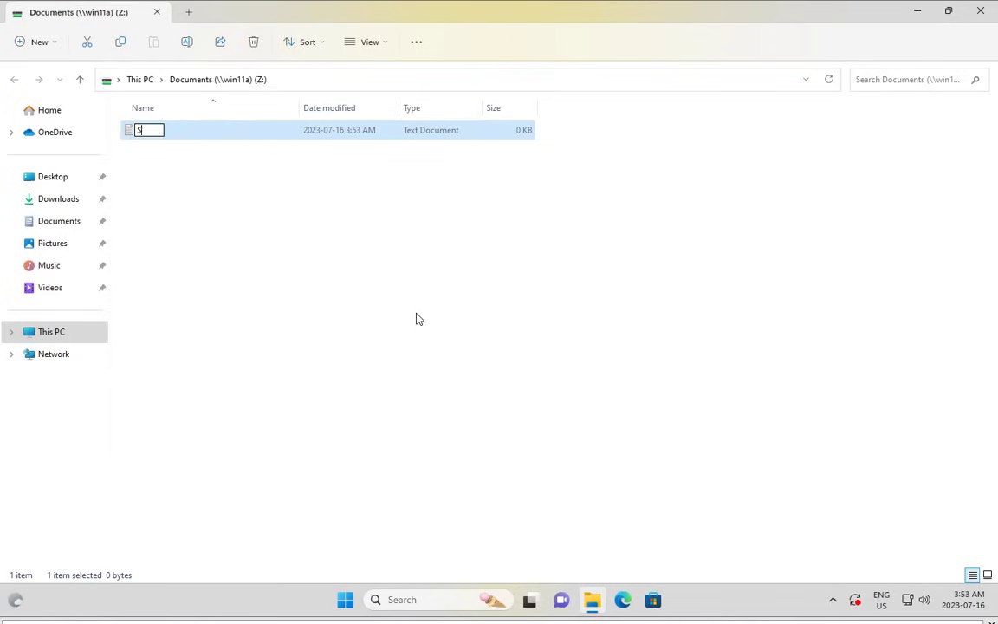
text(ystem B )
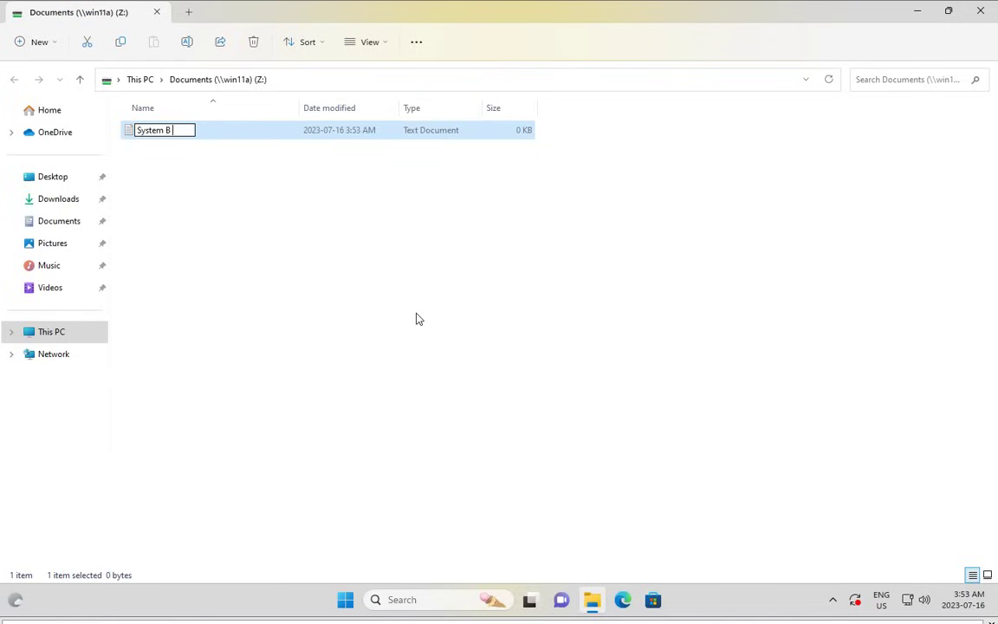
text(Was )
text(Here)
key(Return)
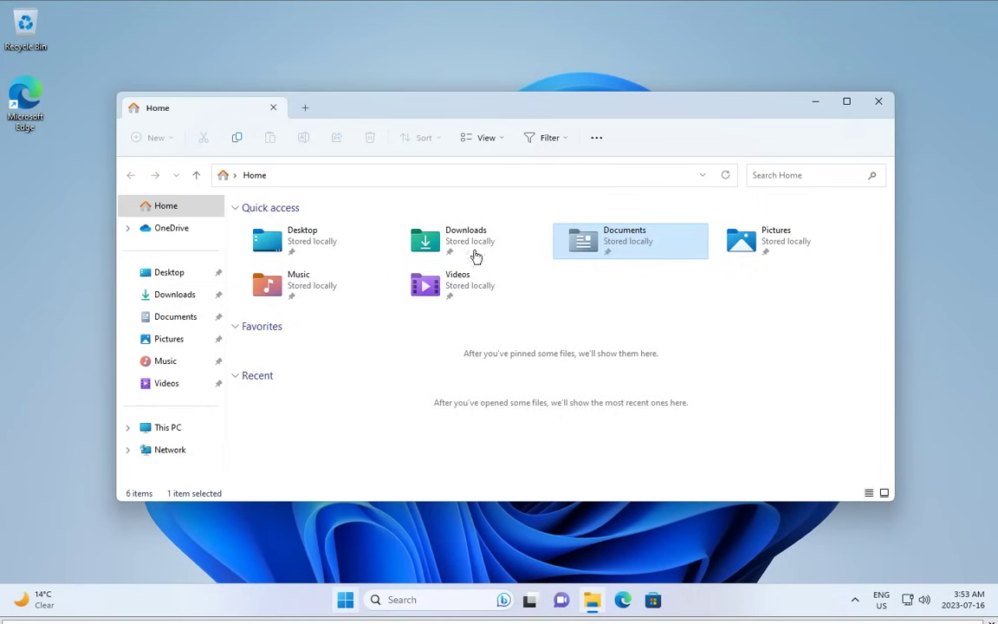
double_click(585, 250)
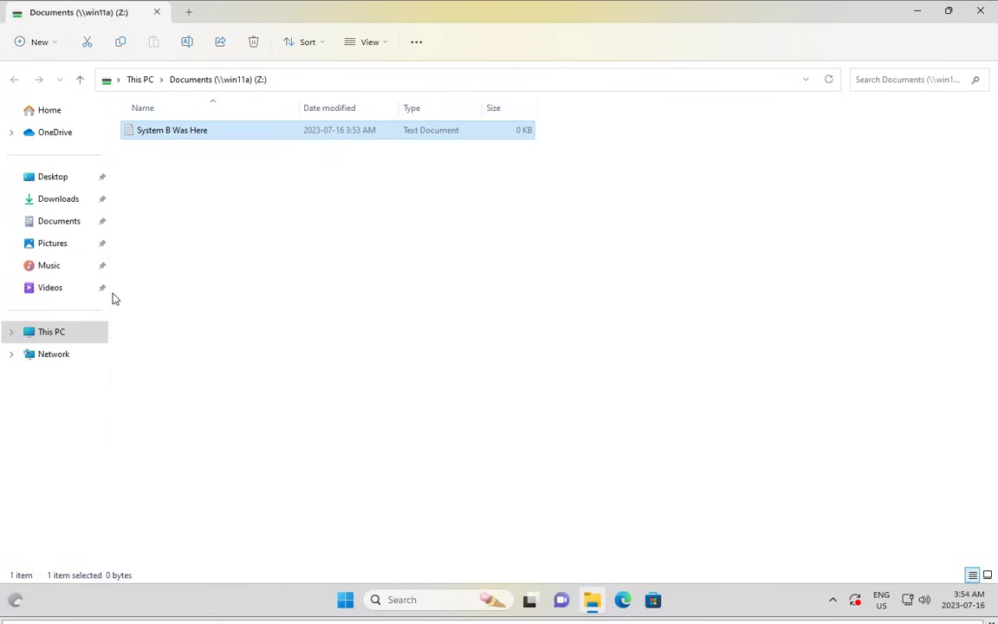
Expand This PC in the navigation pane and widen the pane to fit the Z: drive name.
click(12, 334)
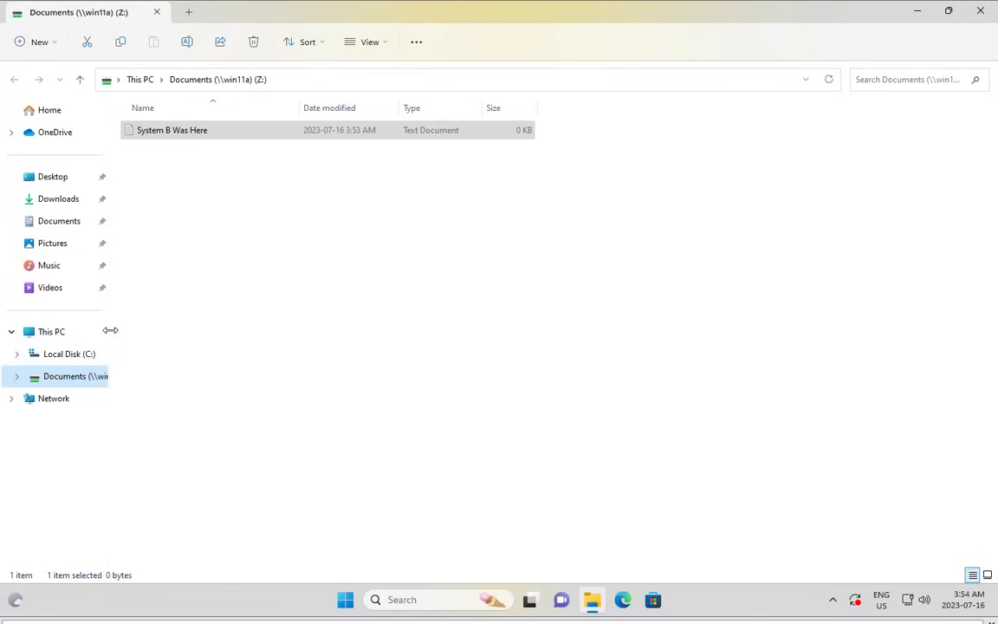
drag(110, 329, 218, 327)
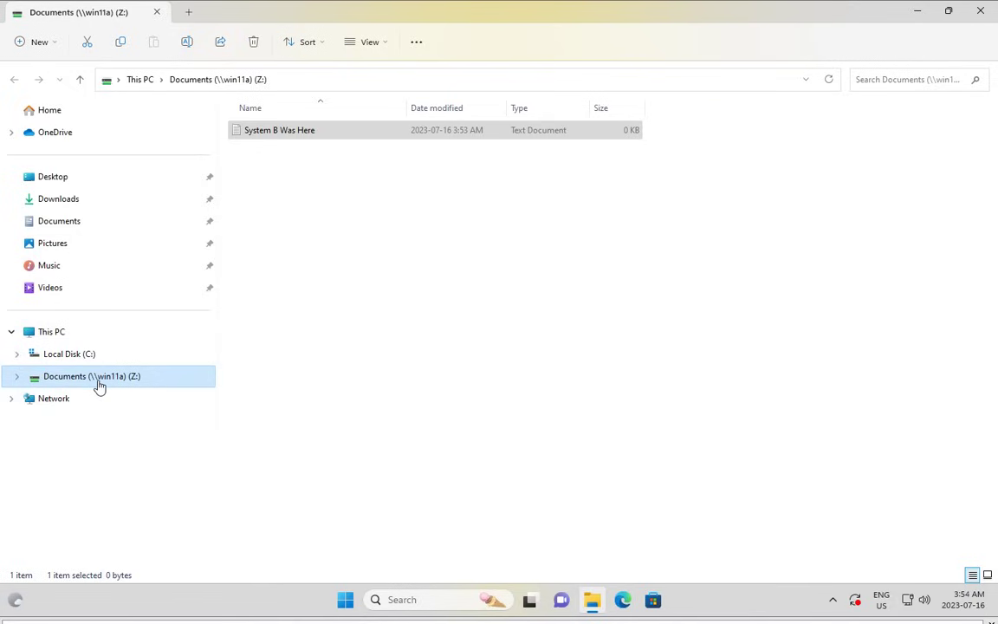
Rename the Z: drive to 'Shared Documents' and select the System B Was Here file.
right_click(100, 386)
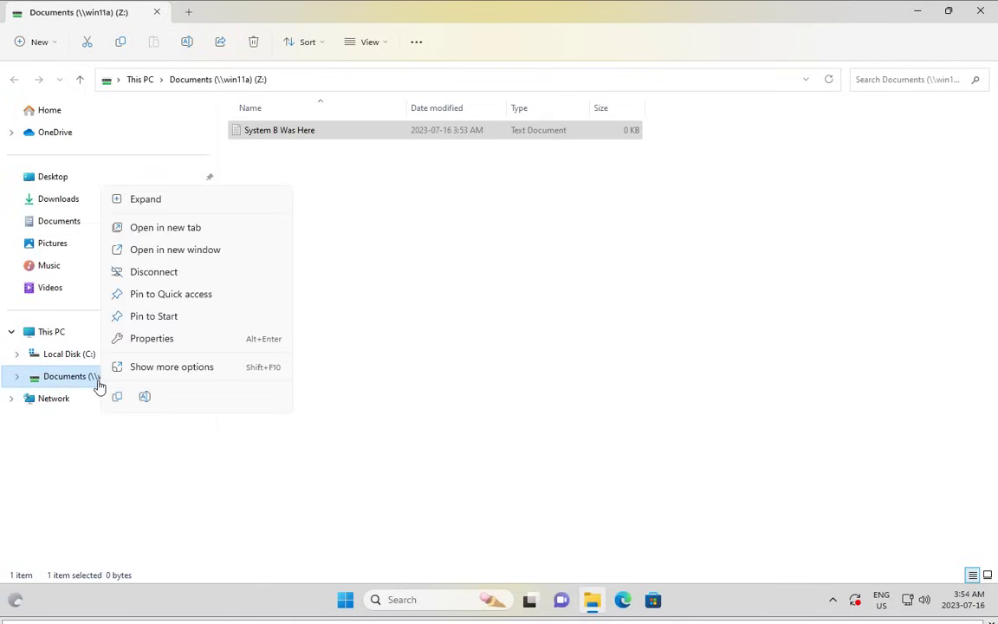
click(154, 368)
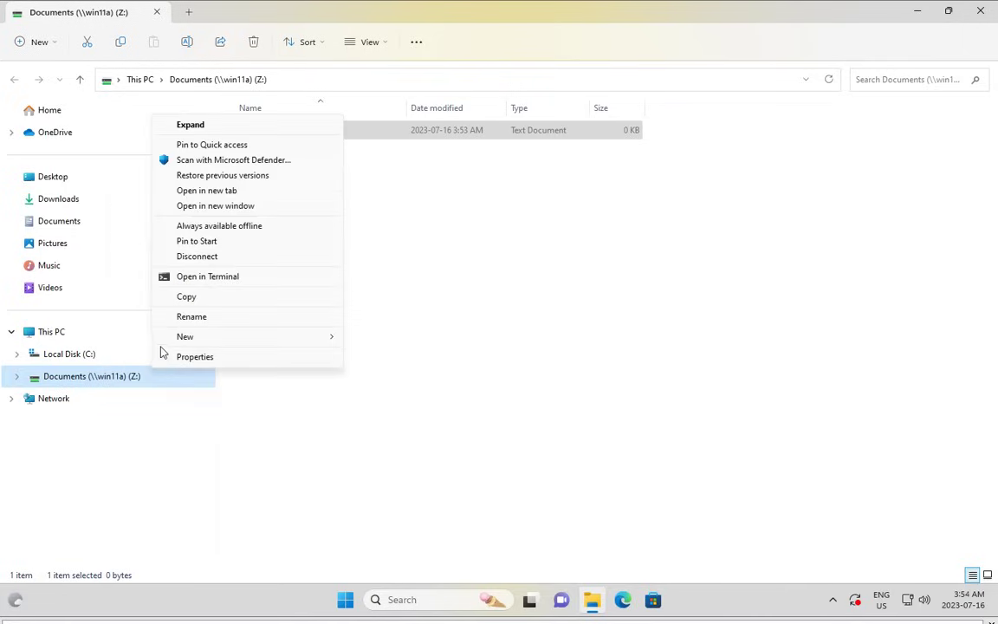
click(190, 317)
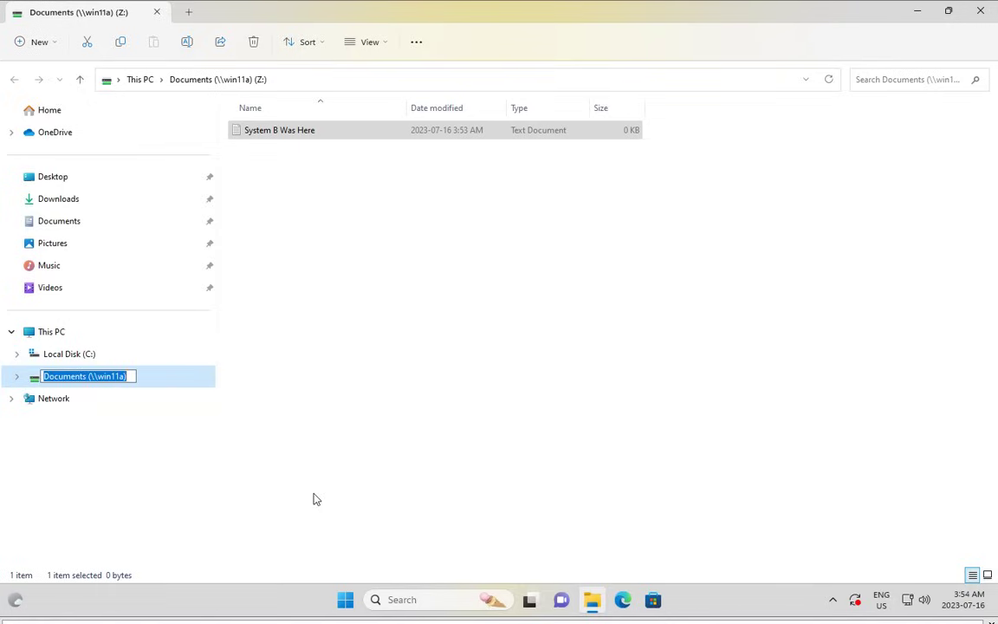
text(Shared)
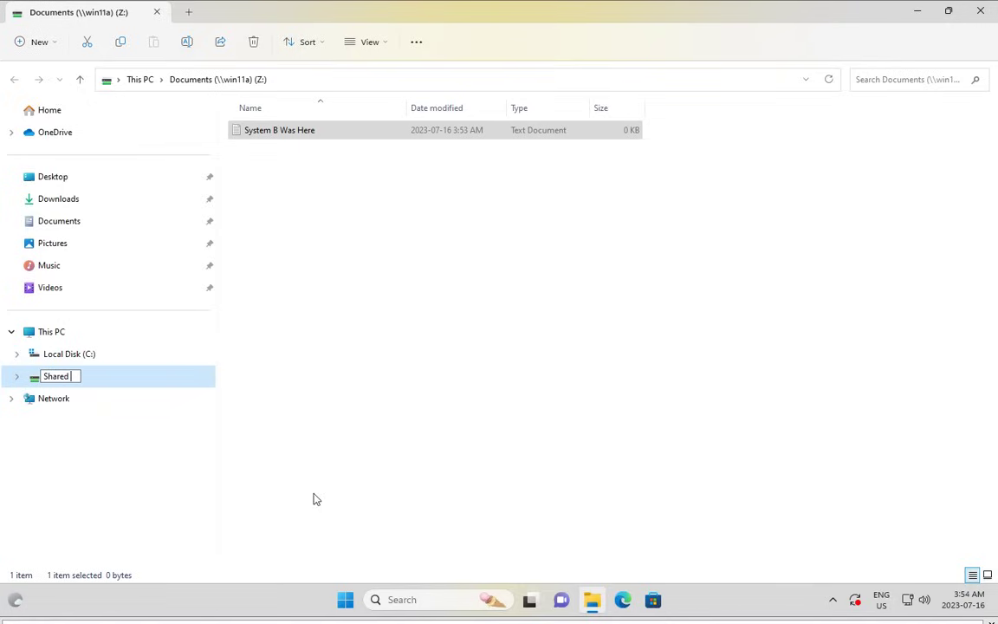
text( Docu)
text(ments)
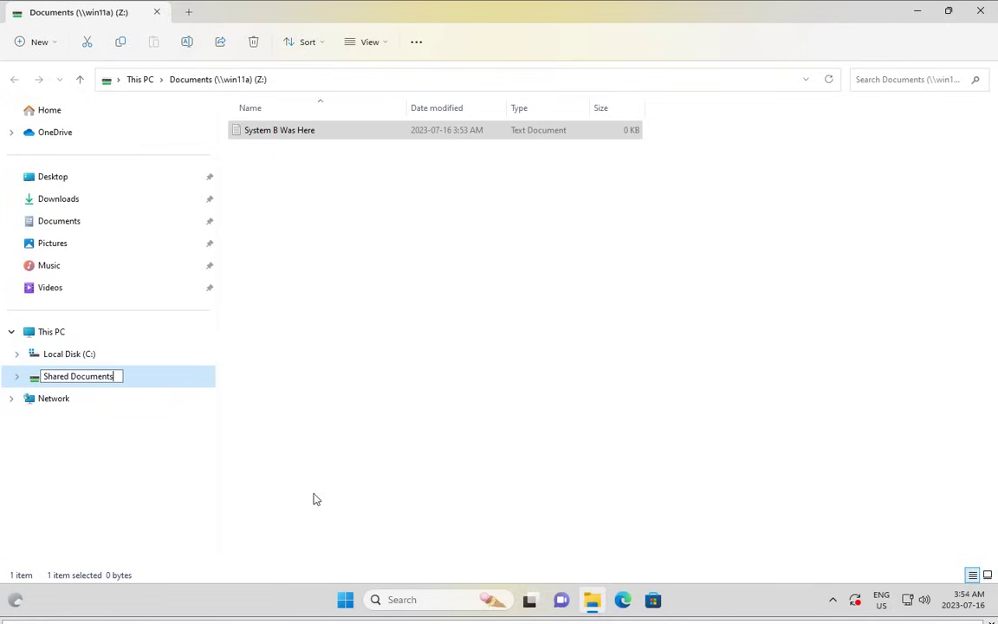
key(Return)
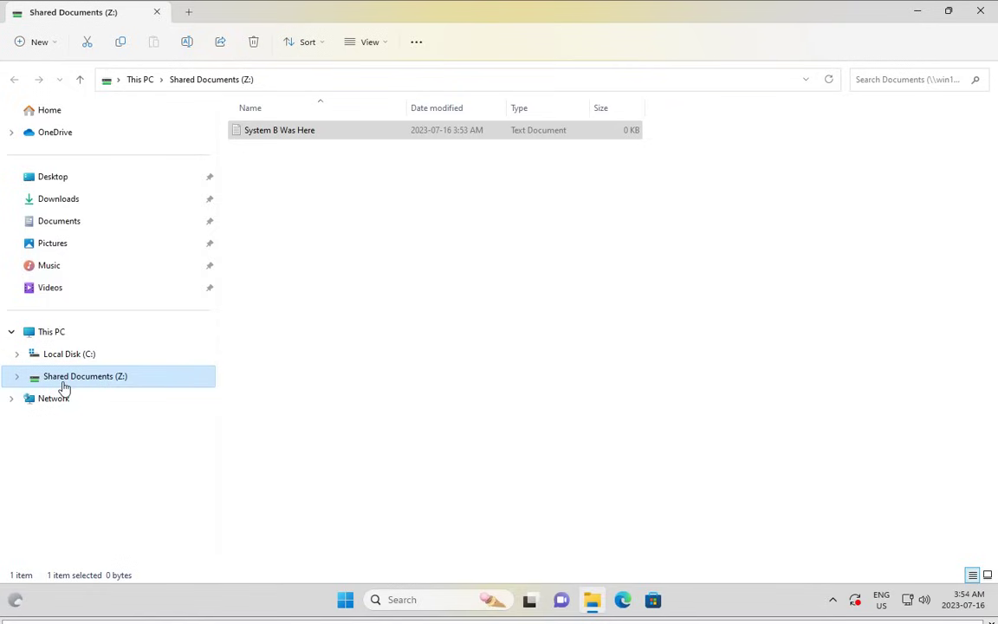
click(304, 137)
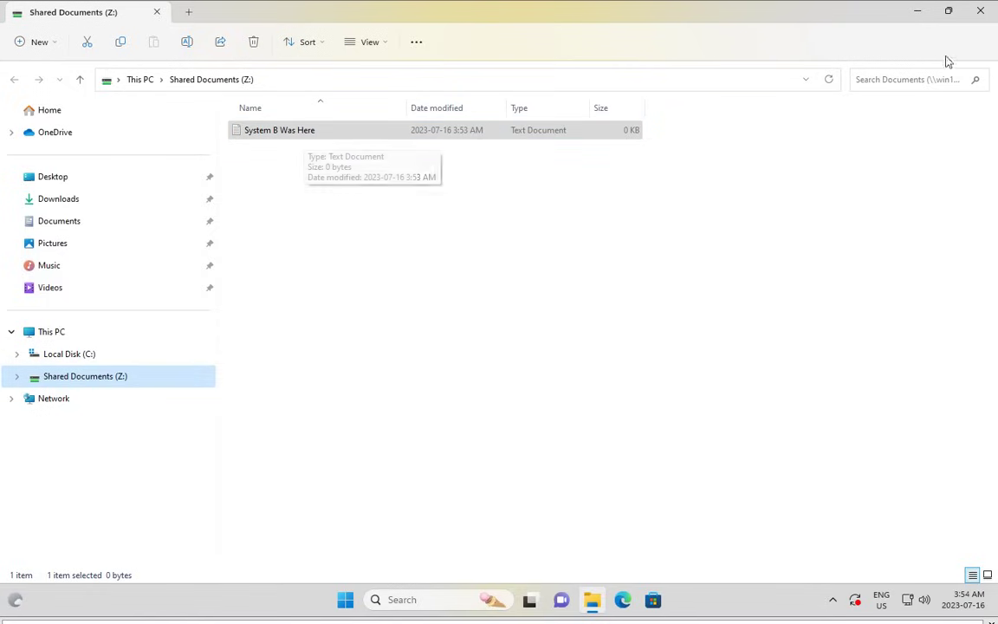
Close File Explorer to return to the smiley-wallpaper desktop.
click(980, 12)
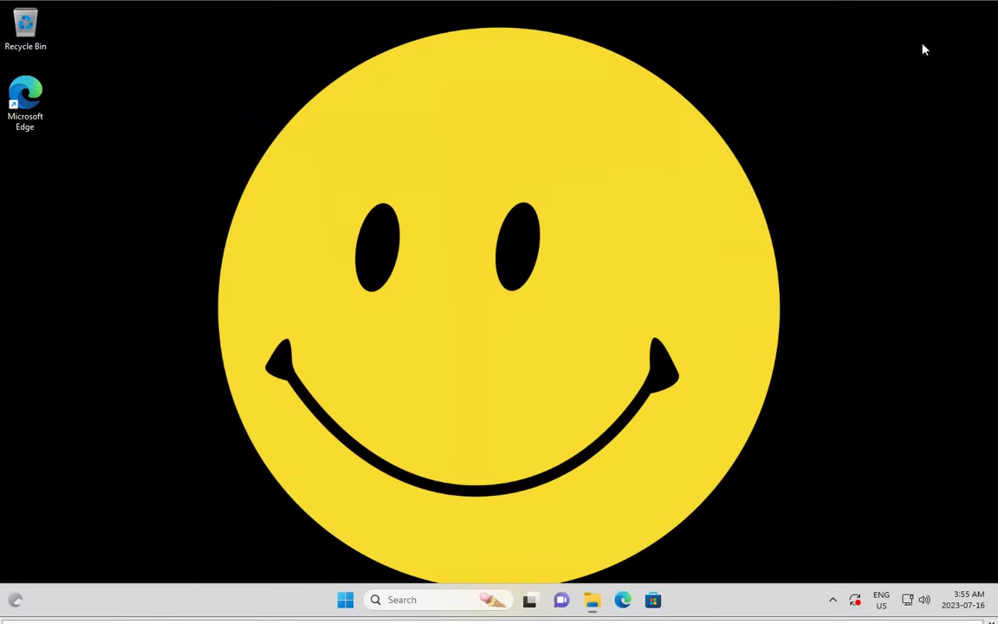